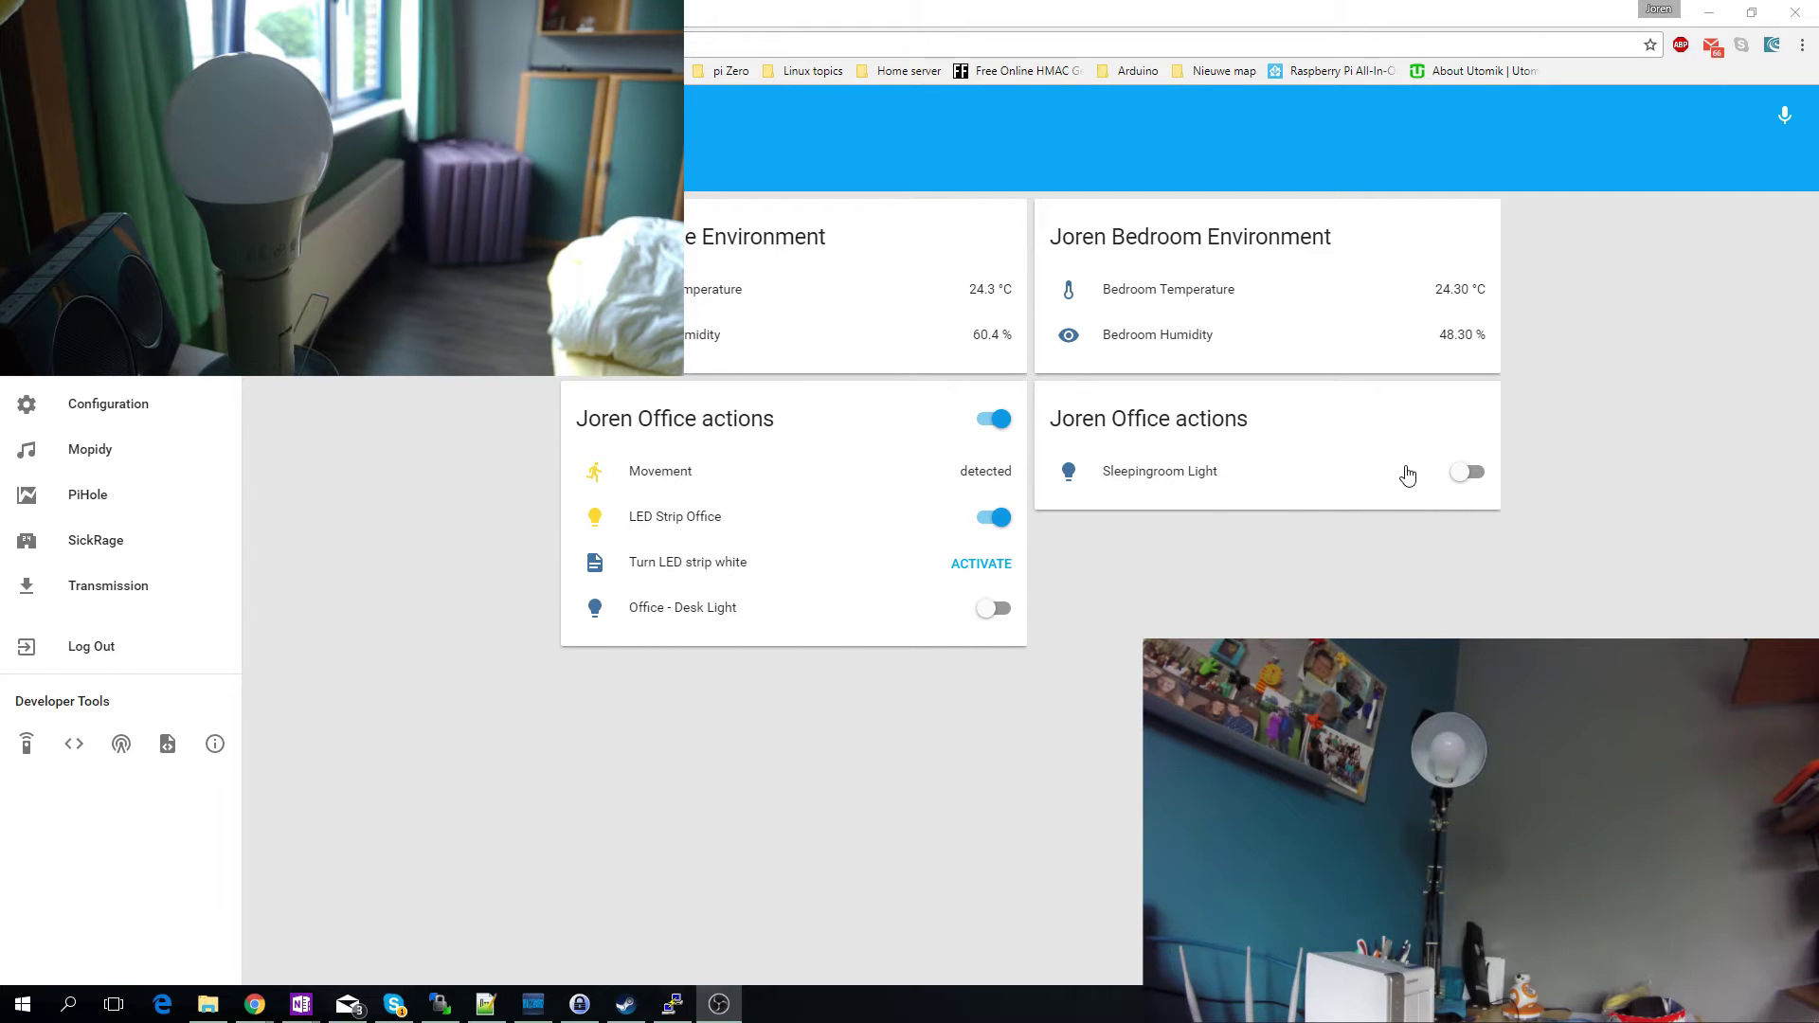
- Switch the Office - Desk Light and Sleepingroom Light on, then turn both off
{"action": "left_click", "coordinate": [992, 615]}
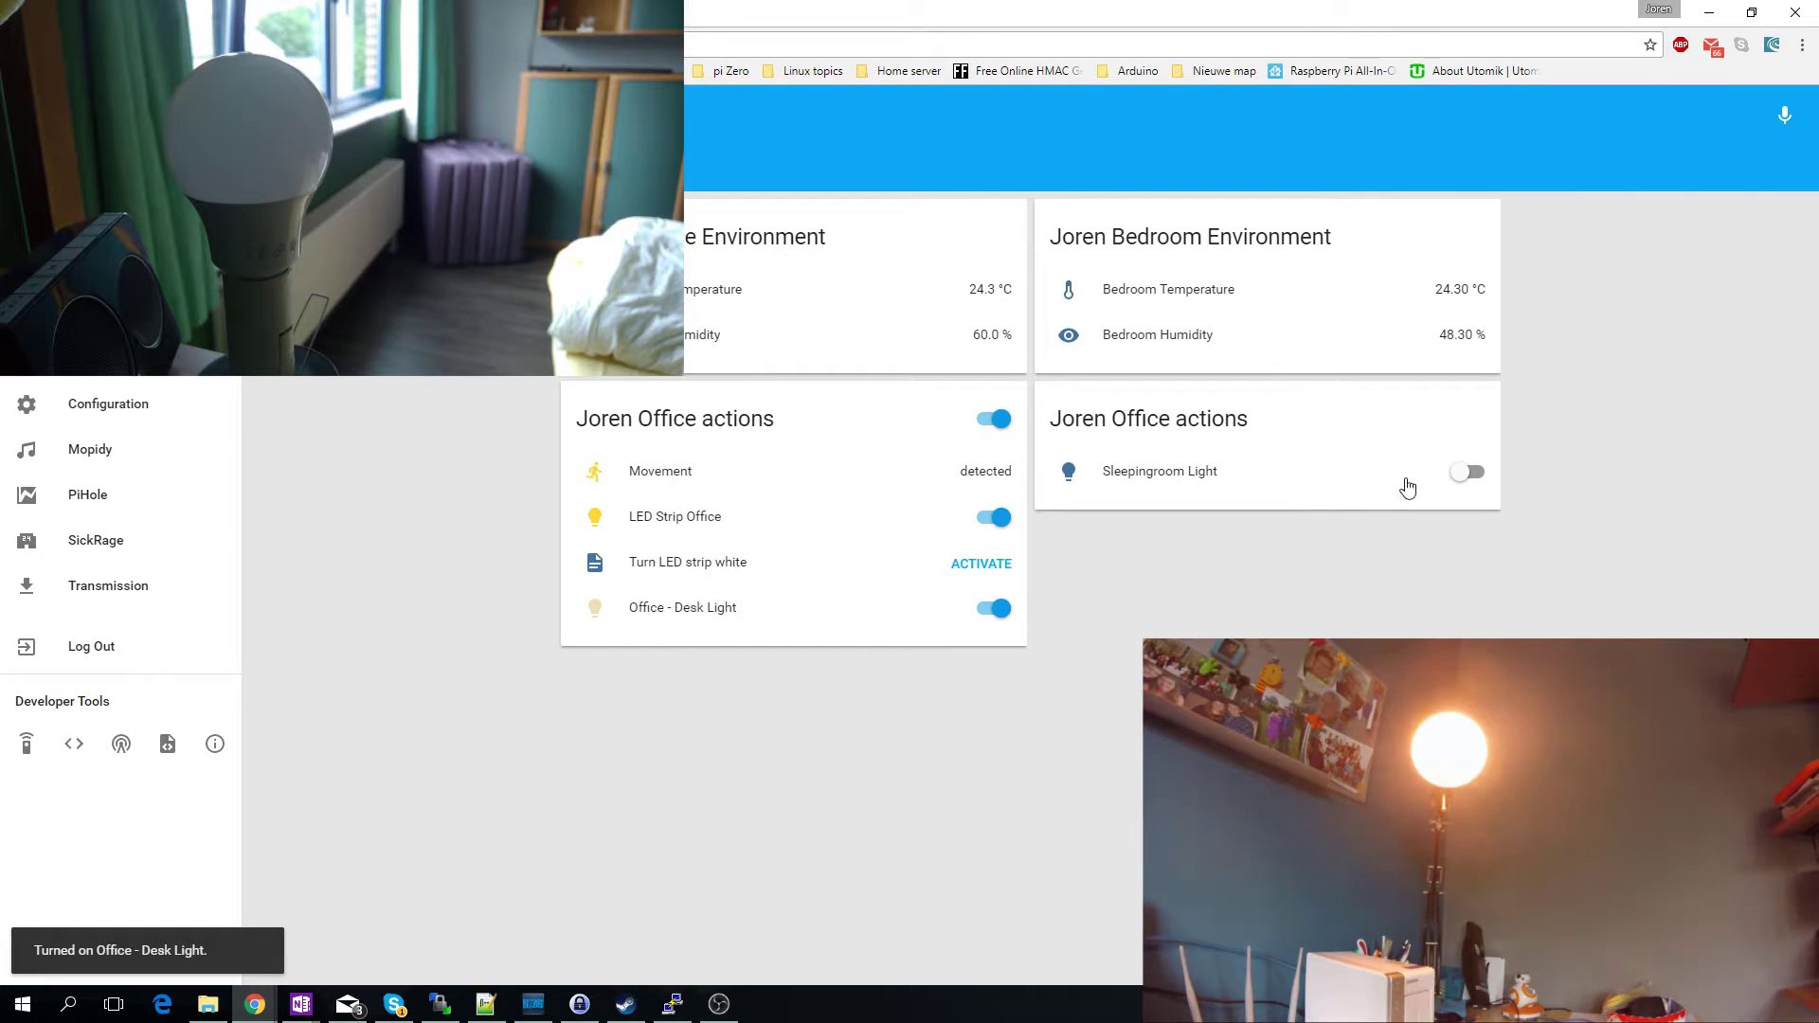
{"action": "left_click", "coordinate": [1451, 477]}
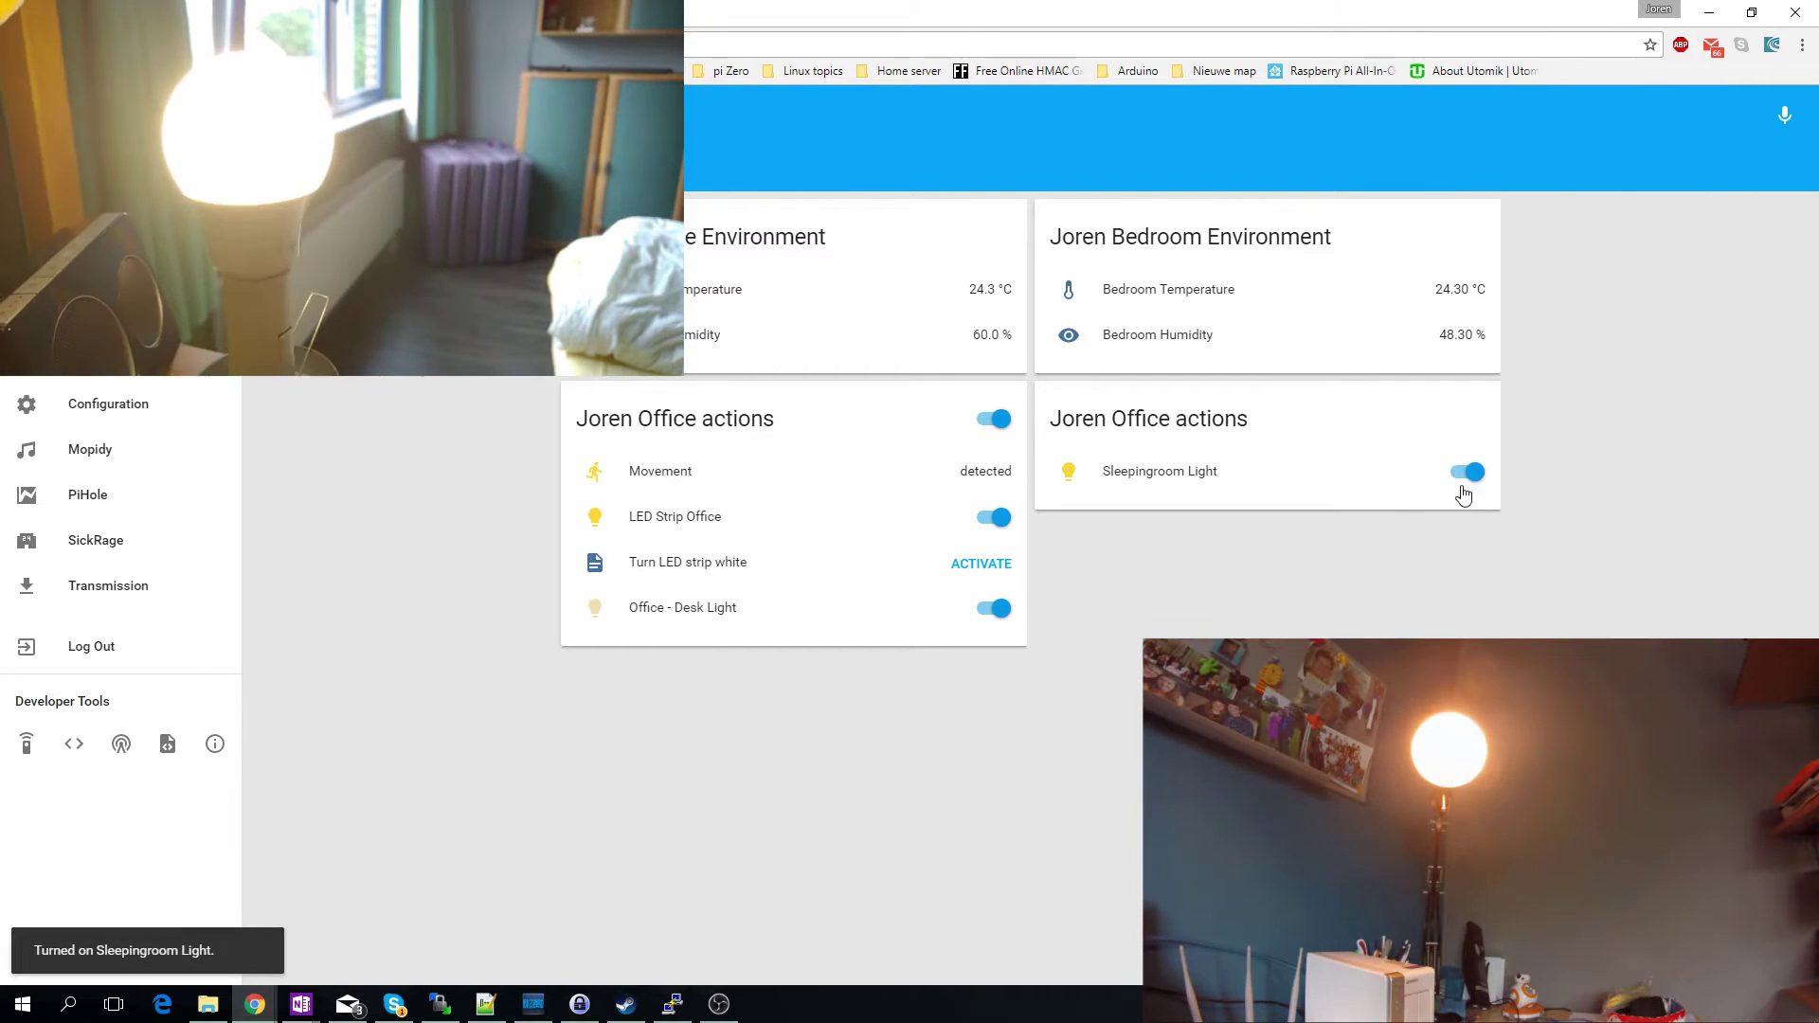
{"action": "left_click", "coordinate": [1462, 478]}
{"action": "left_click", "coordinate": [995, 609]}
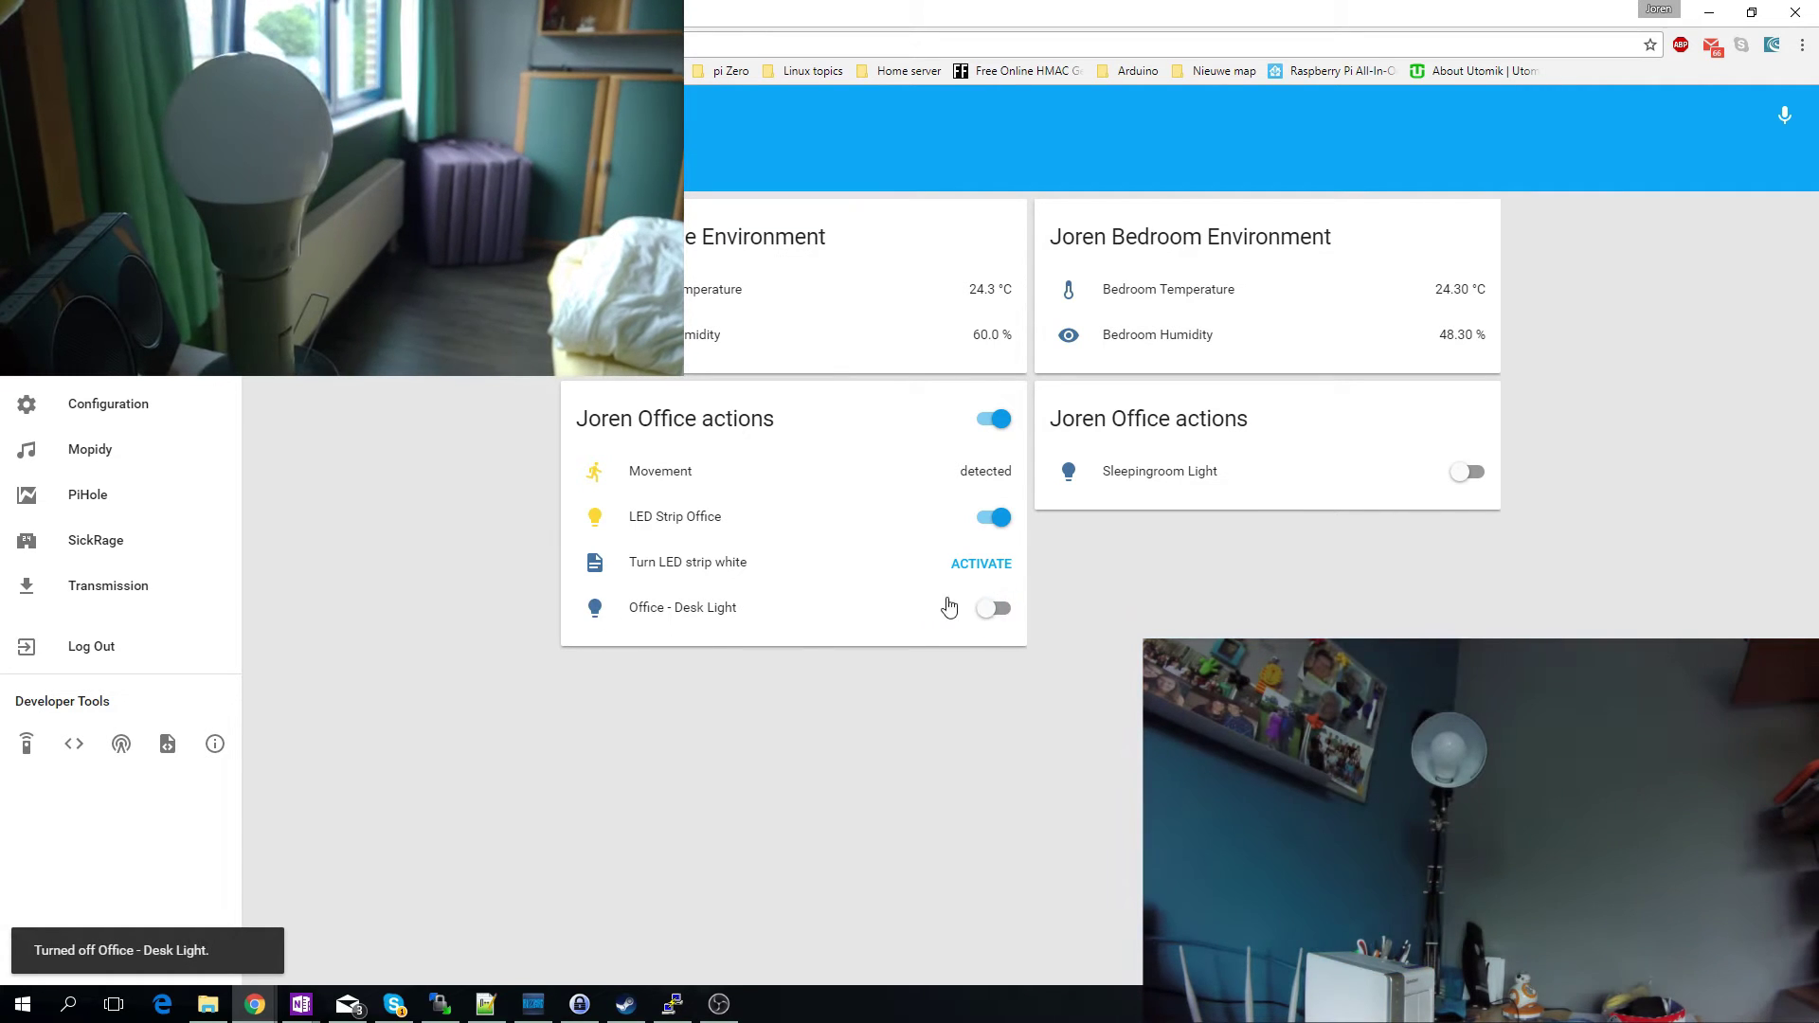
- Switch the Office - Desk Light back on and raise it to full brightness
{"action": "left_click", "coordinate": [972, 611]}
{"action": "left_click", "coordinate": [677, 621]}
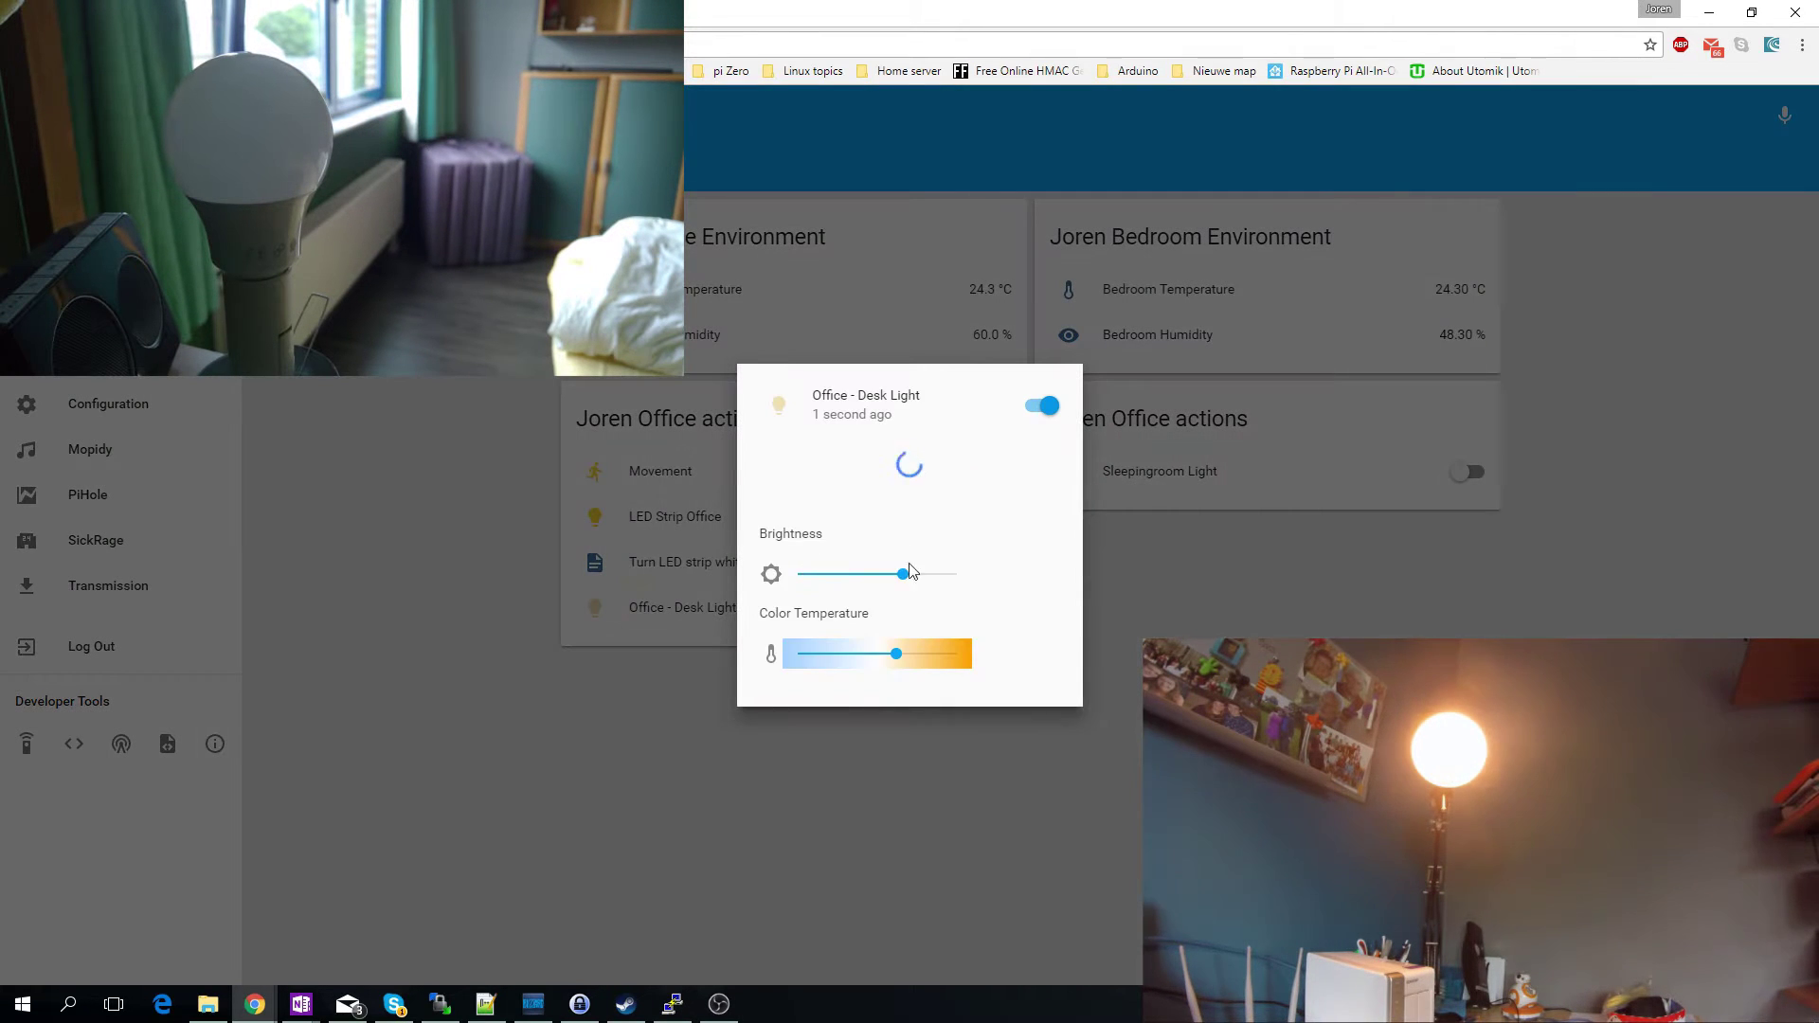
{"action": "left_click_drag", "start_coordinate": [901, 627], "coordinate": [830, 633]}
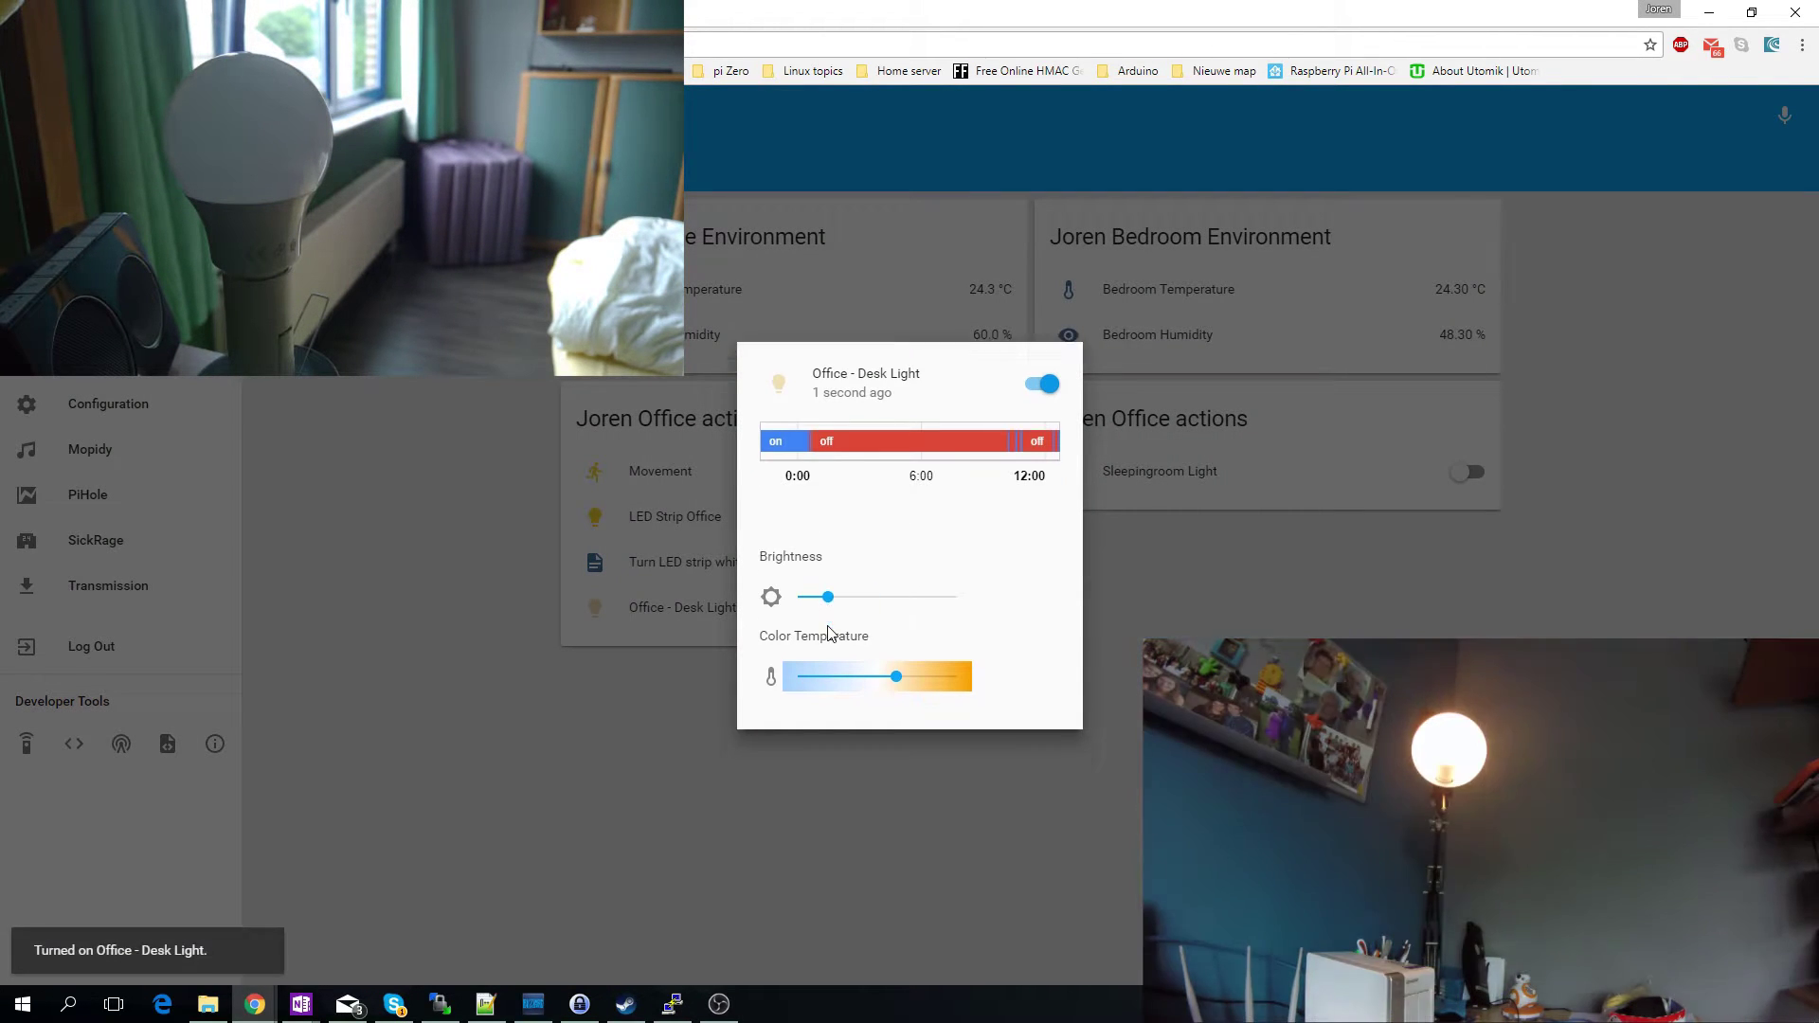
{"action": "triple_click", "coordinate": [830, 633]}
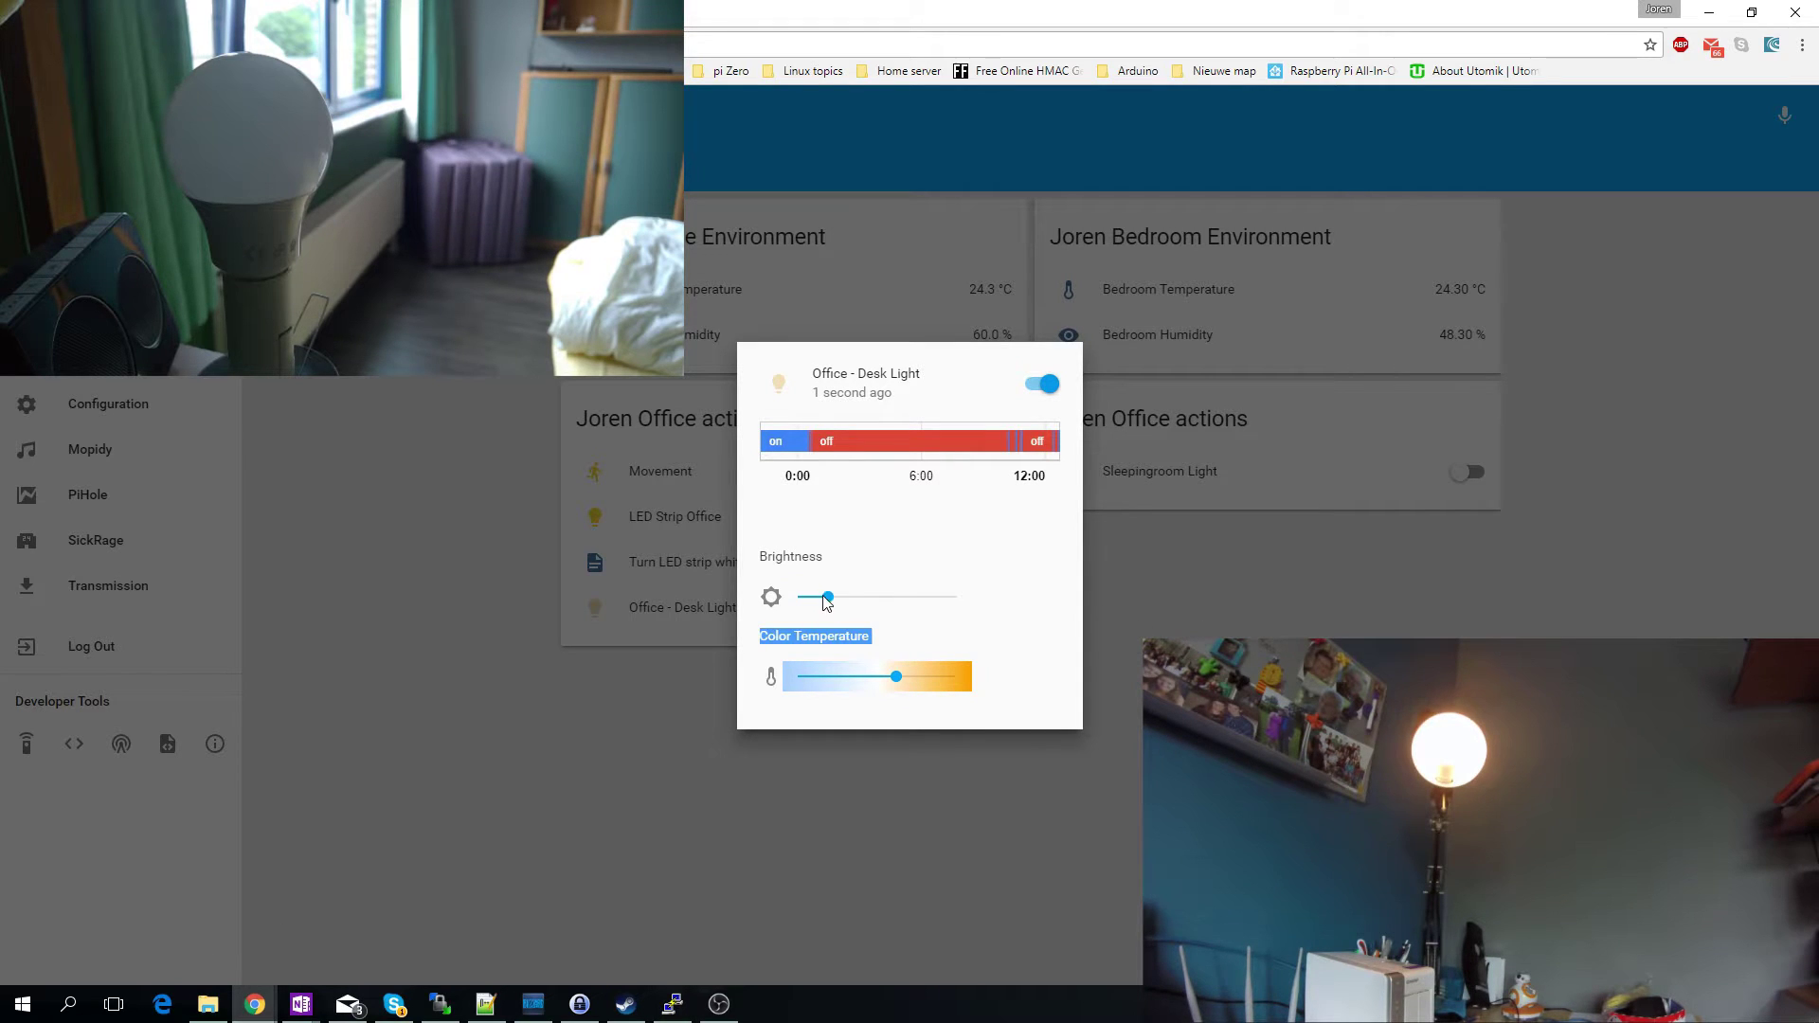
{"action": "left_click_drag", "start_coordinate": [826, 597], "coordinate": [1014, 597]}
- Try warm and cool colour temperatures on the desk light, leaving it at cool white
{"action": "left_click_drag", "start_coordinate": [891, 684], "coordinate": [801, 678]}
{"action": "left_click", "coordinate": [858, 677]}
{"action": "left_click", "coordinate": [936, 679]}
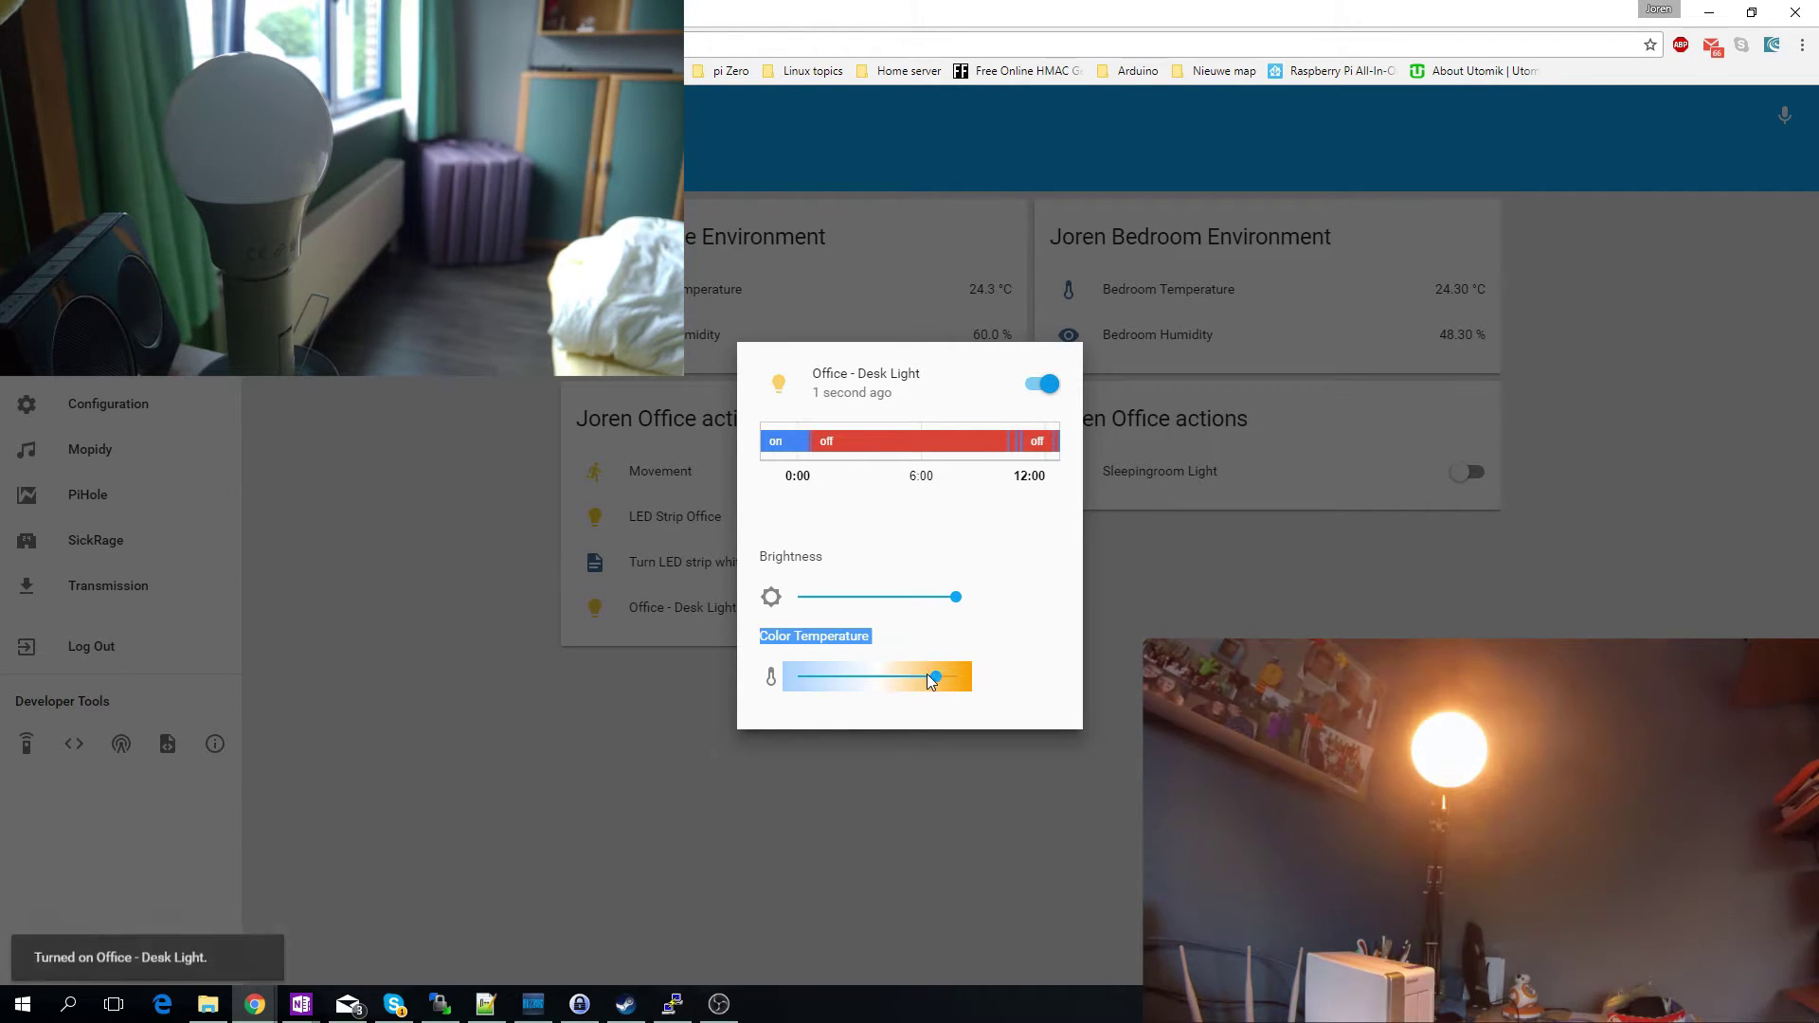
{"action": "left_click", "coordinate": [955, 678]}
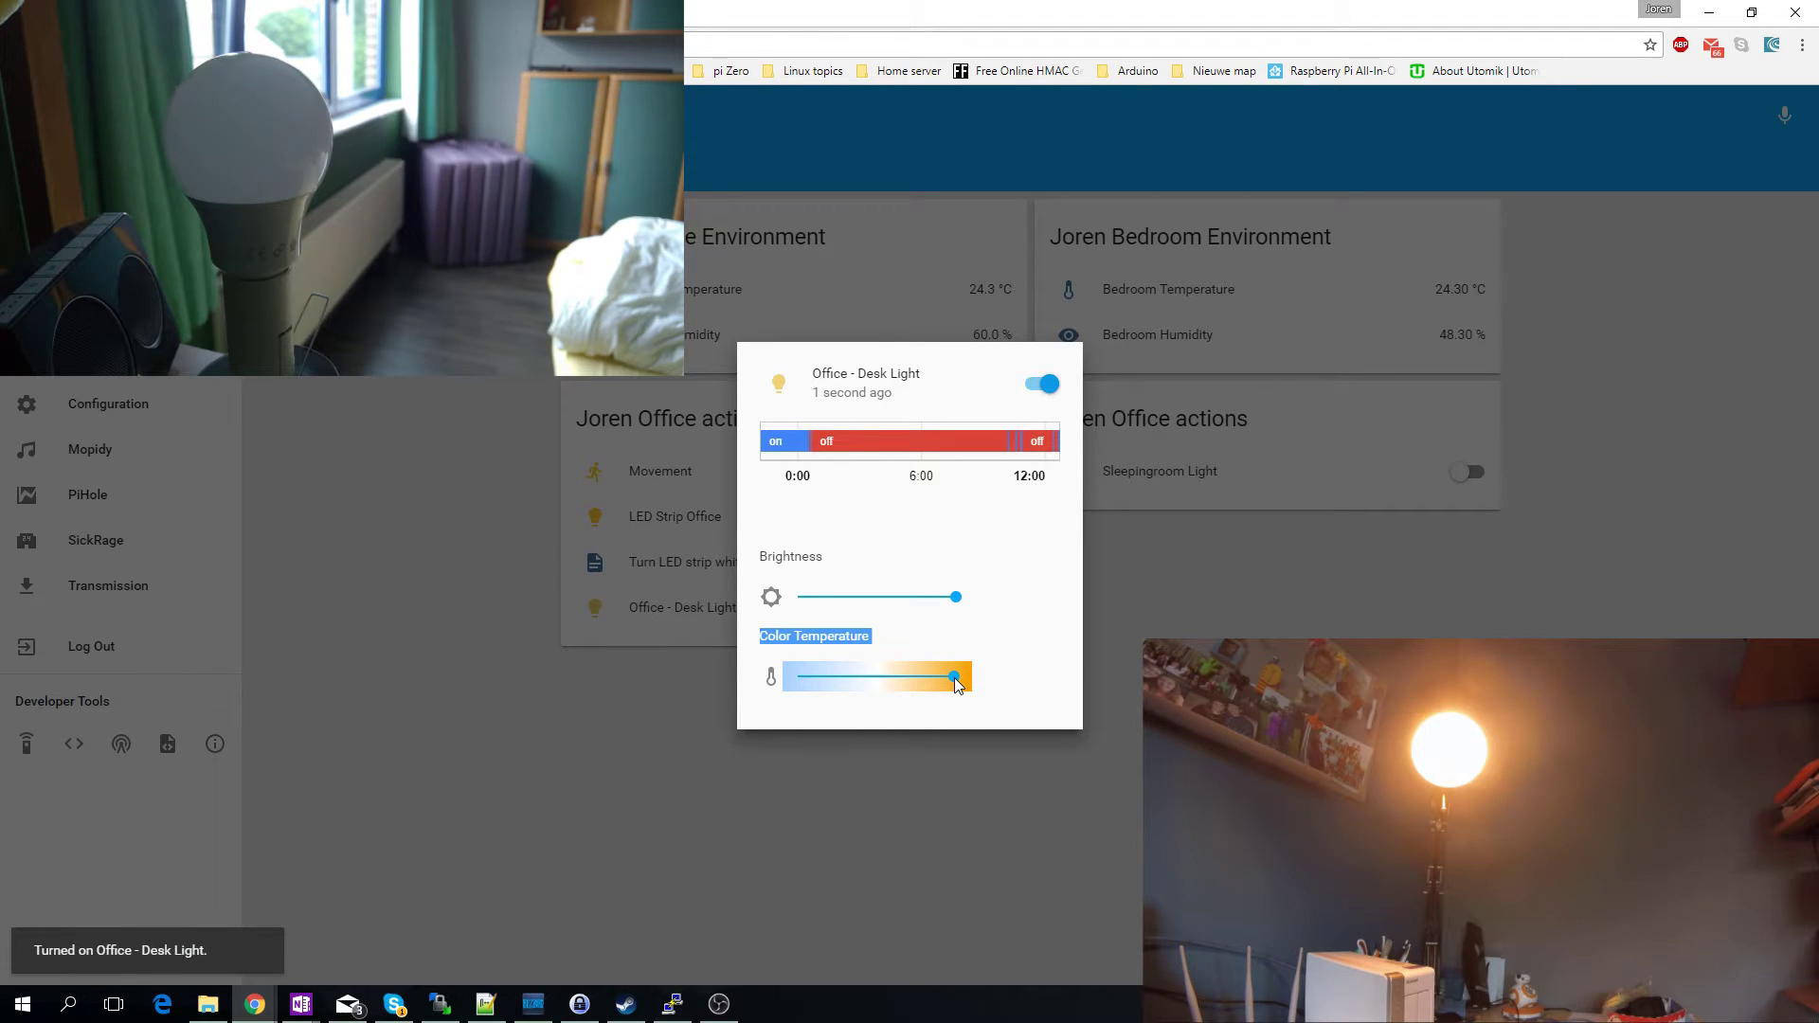
{"action": "left_click", "coordinate": [913, 678]}
{"action": "left_click_drag", "start_coordinate": [912, 682], "coordinate": [841, 682]}
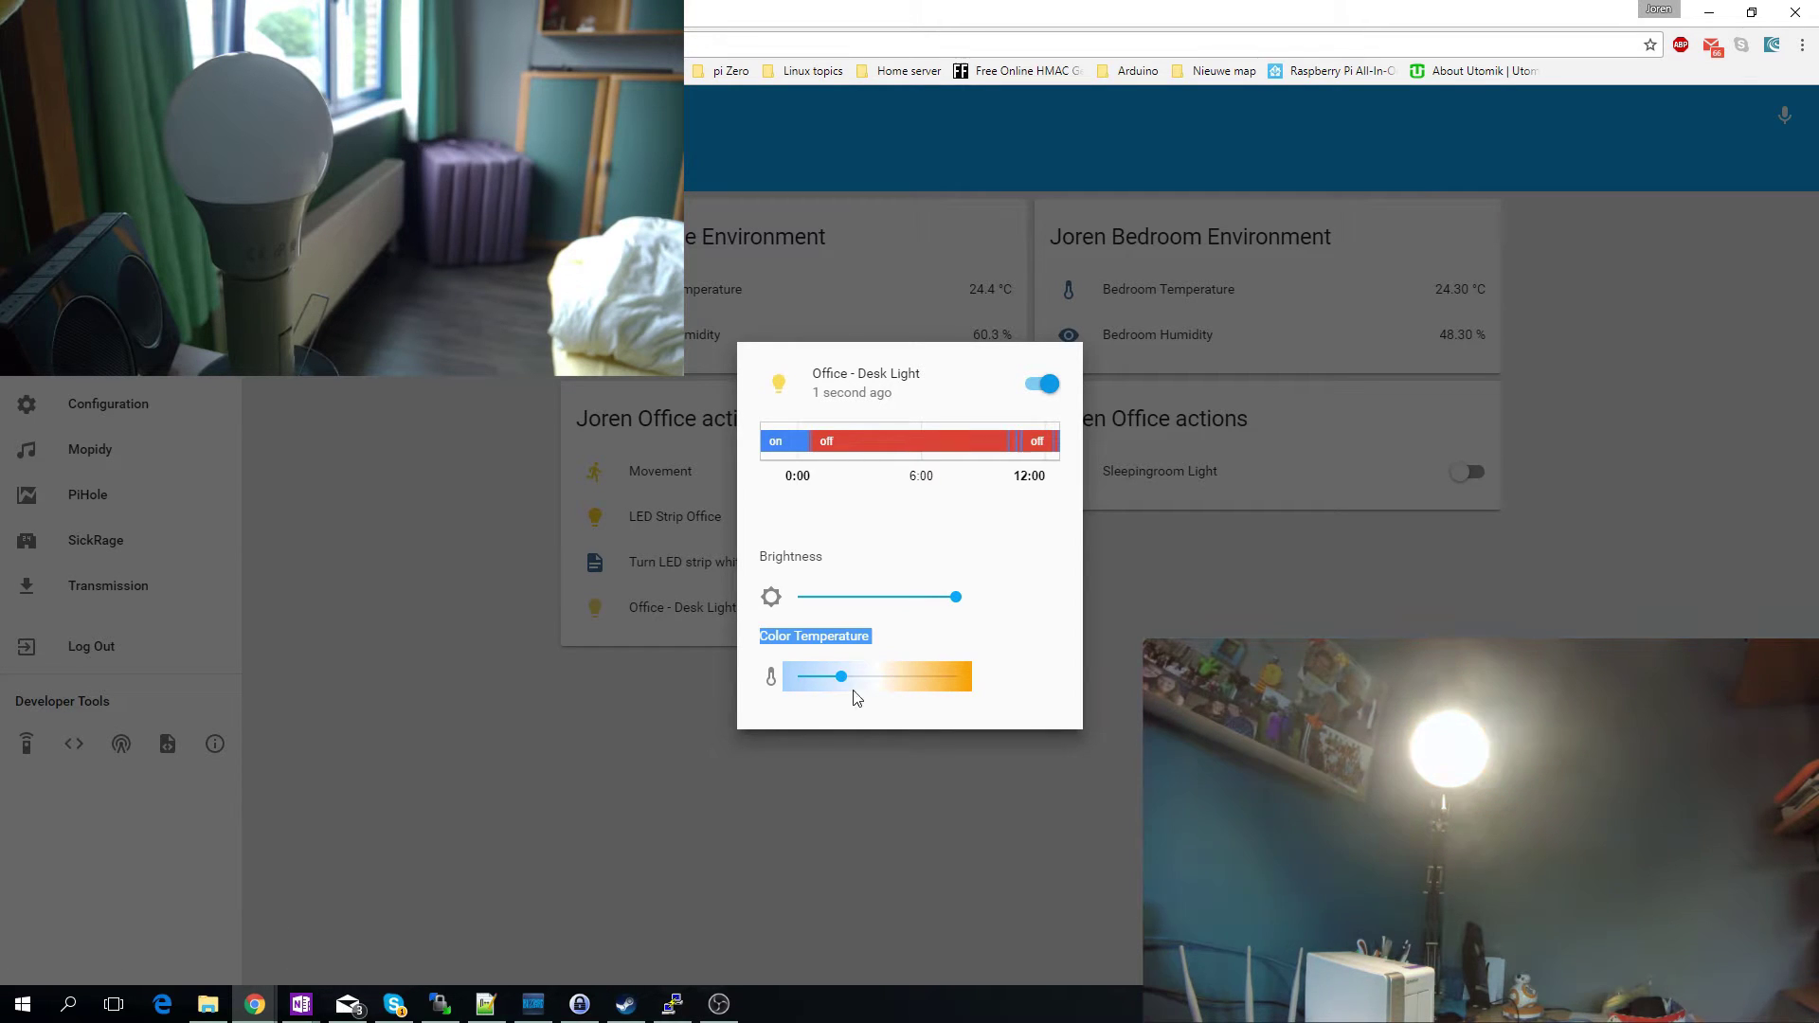
{"action": "left_click", "coordinate": [799, 678]}
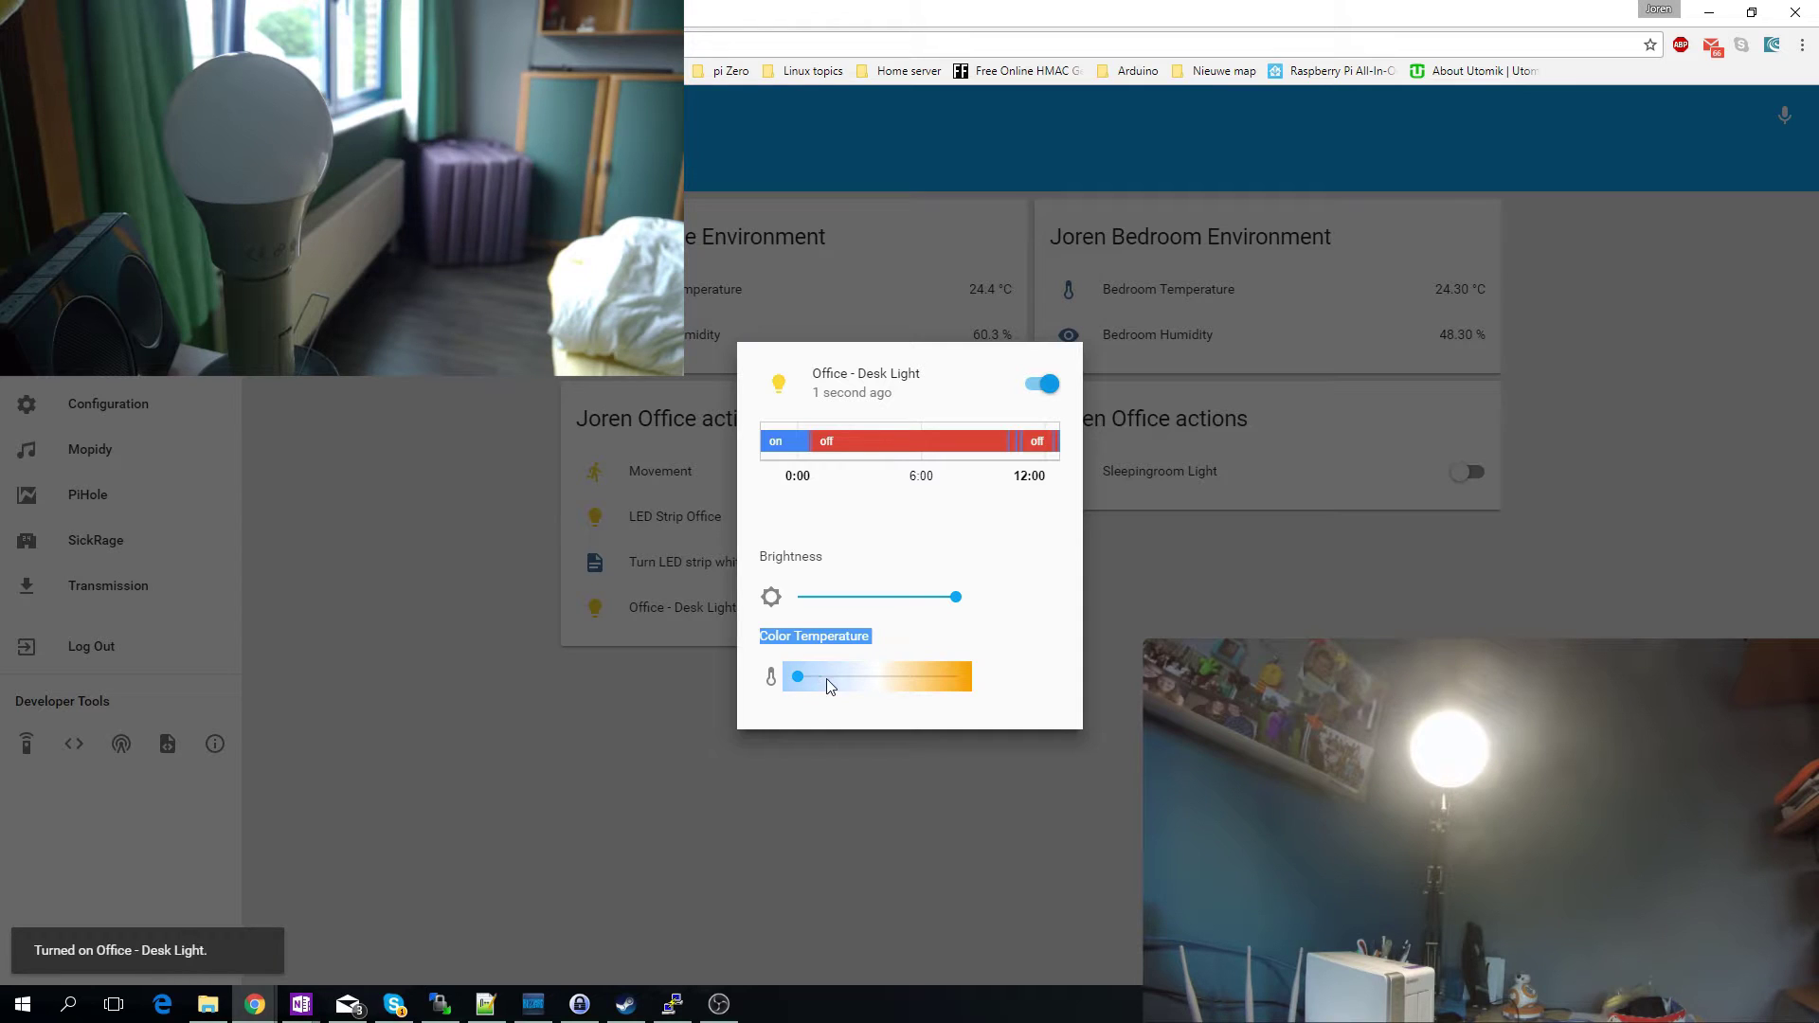
{"action": "left_click", "coordinate": [889, 681]}
{"action": "left_click", "coordinate": [935, 683]}
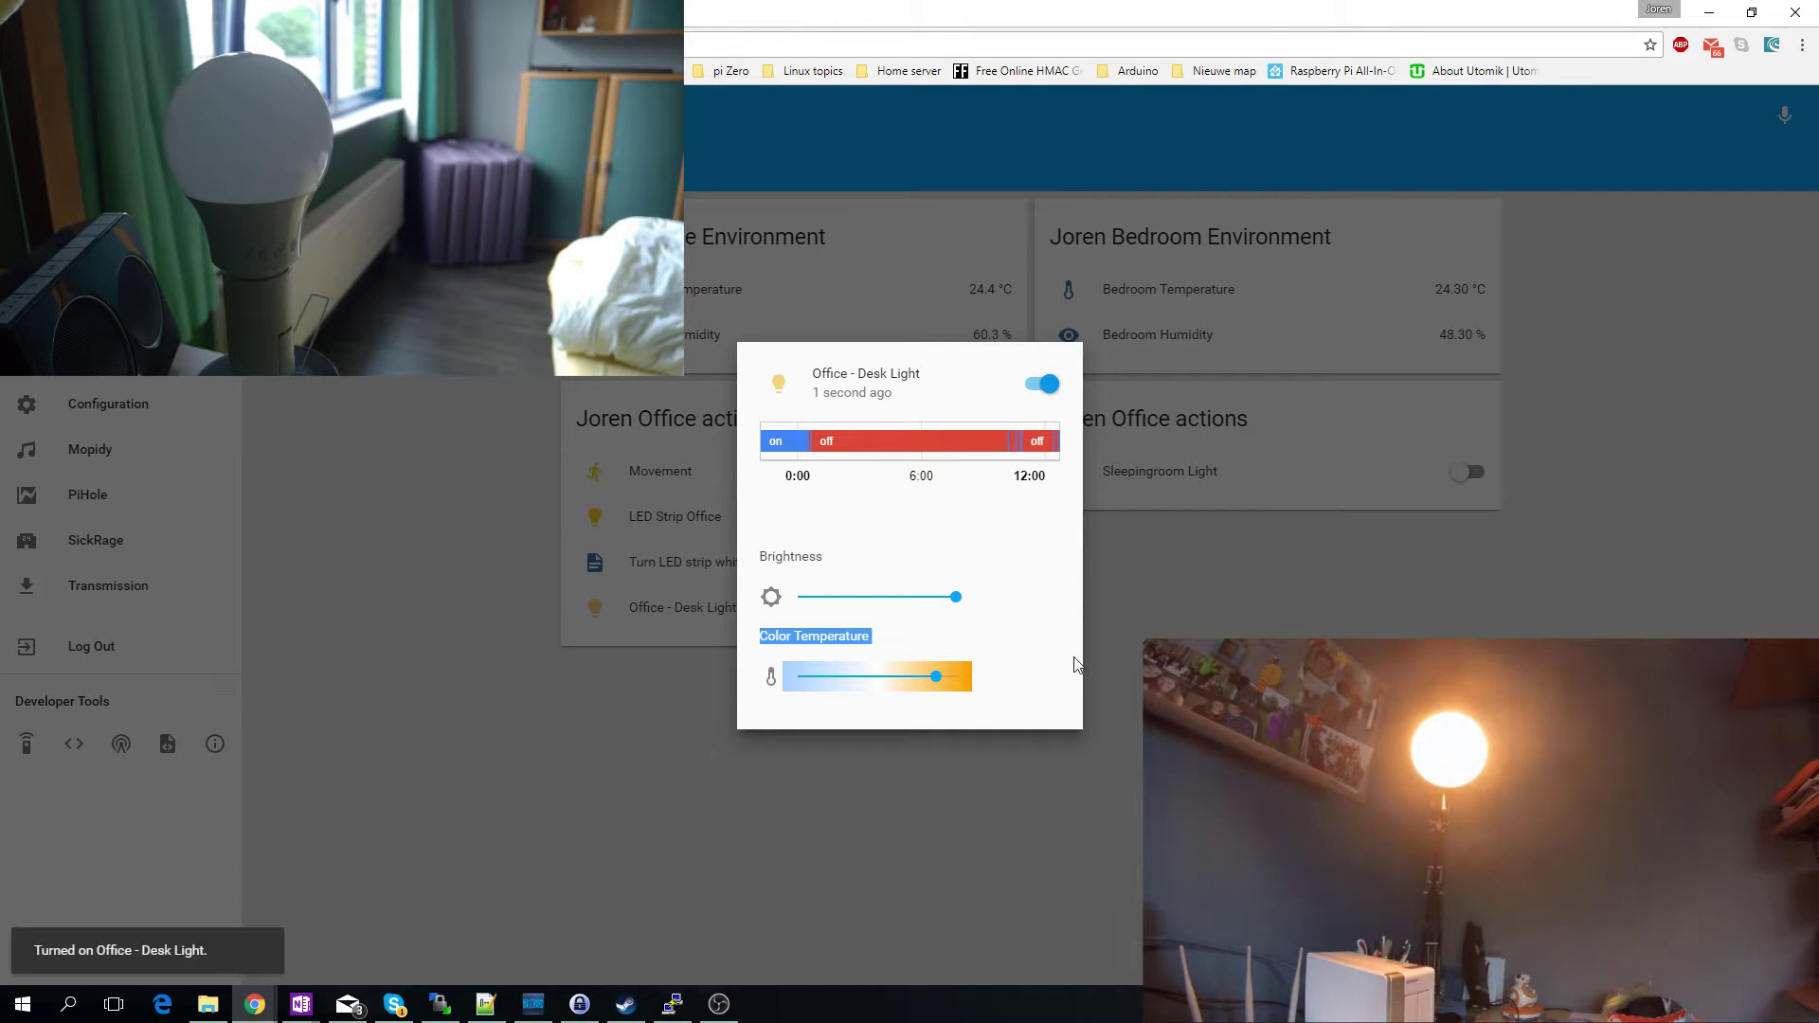
{"action": "left_click", "coordinate": [841, 676]}
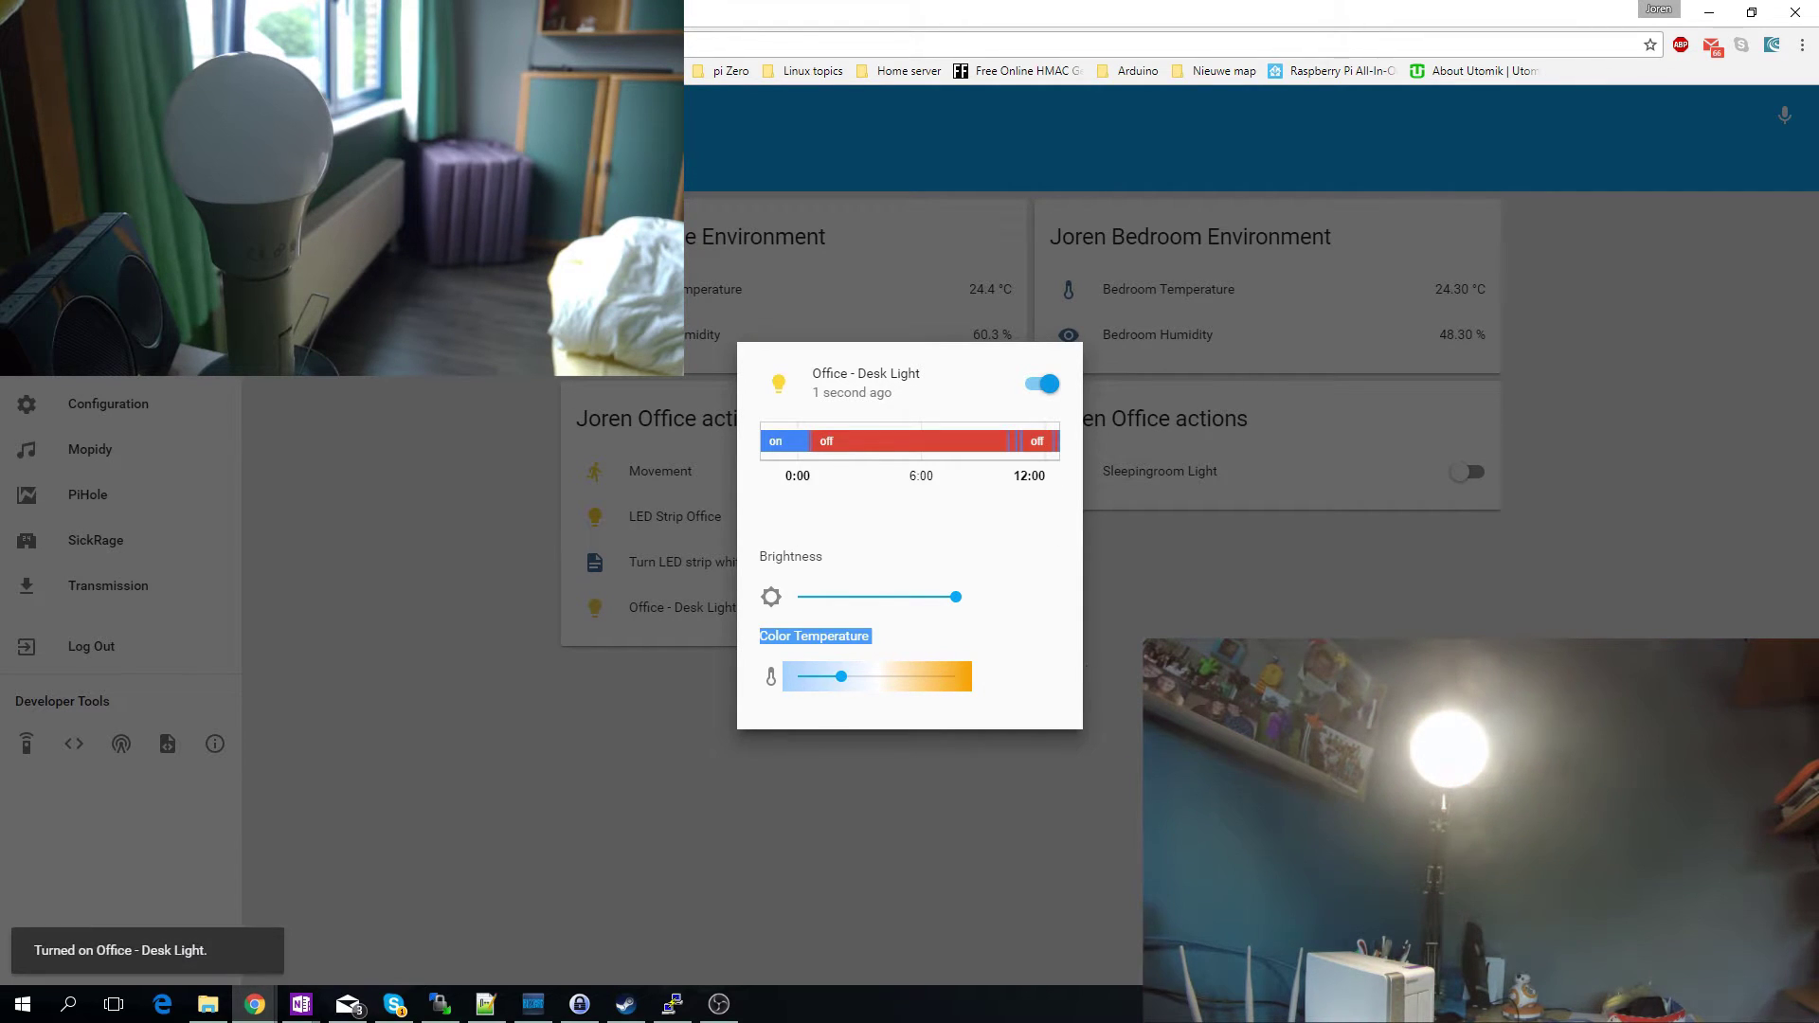
{"action": "key", "text": "Escape"}
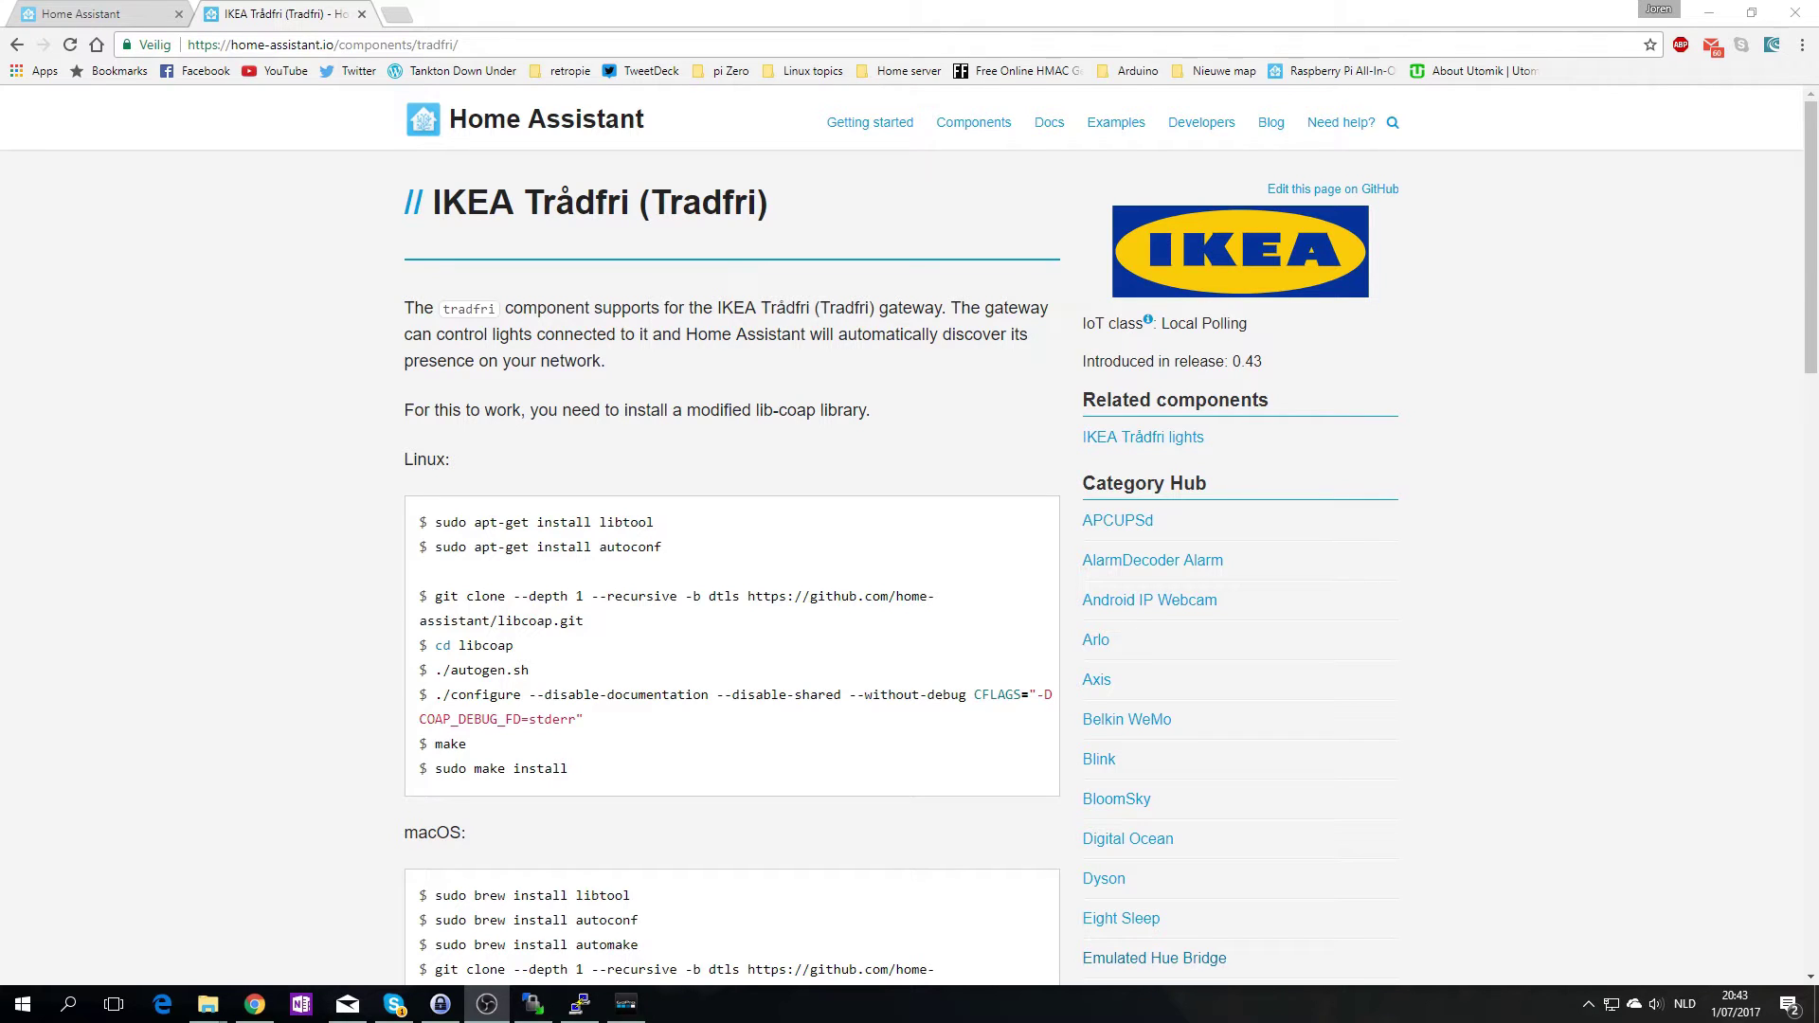
- Place the PuTTY terminal on the left half and the Trådfri docs on the right
{"action": "left_click", "coordinate": [592, 1012]}
{"action": "key", "text": "super+Left"}
{"action": "left_click", "coordinate": [1516, 152]}
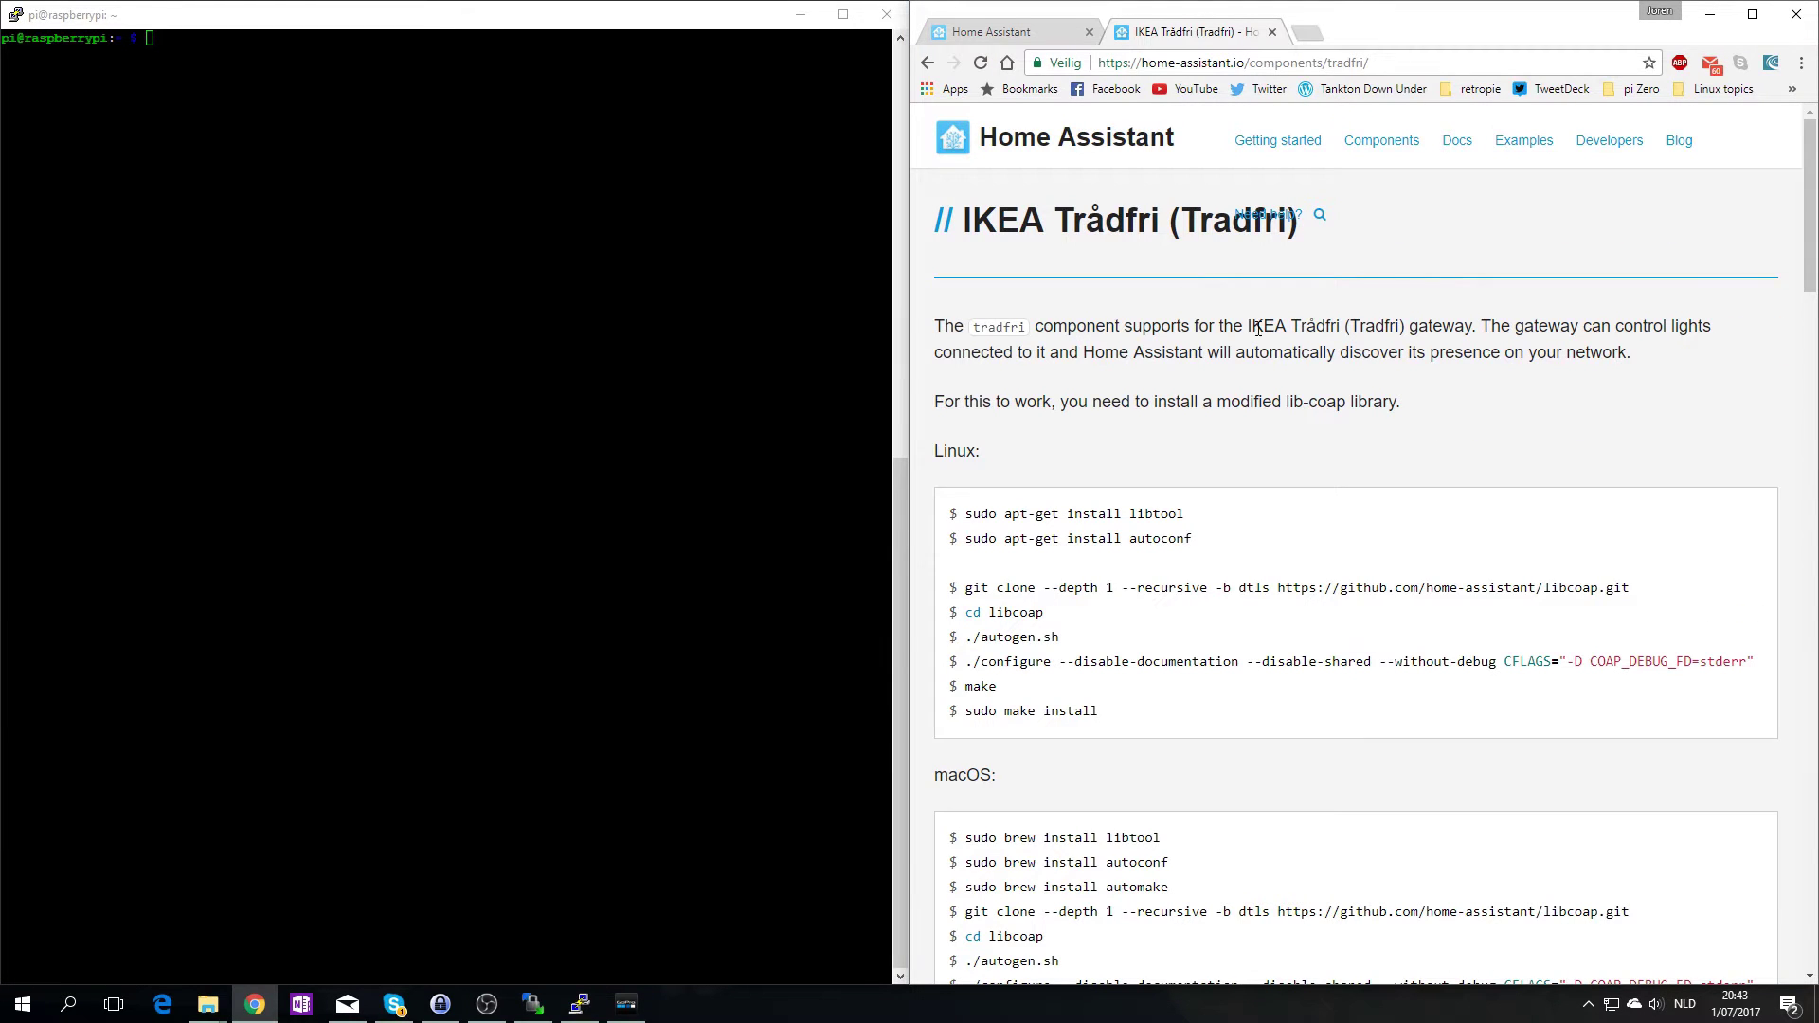
- Copy 'sudo apt-get install libtool' from the docs and run it in PuTTY
{"action": "scroll", "coordinate": [1126, 360], "scroll_direction": "down", "scroll_amount": 2}
{"action": "left_click_drag", "start_coordinate": [1186, 327], "coordinate": [968, 323]}
{"action": "key", "text": "ctrl+c"}
{"action": "key", "text": "alt+Tab"}
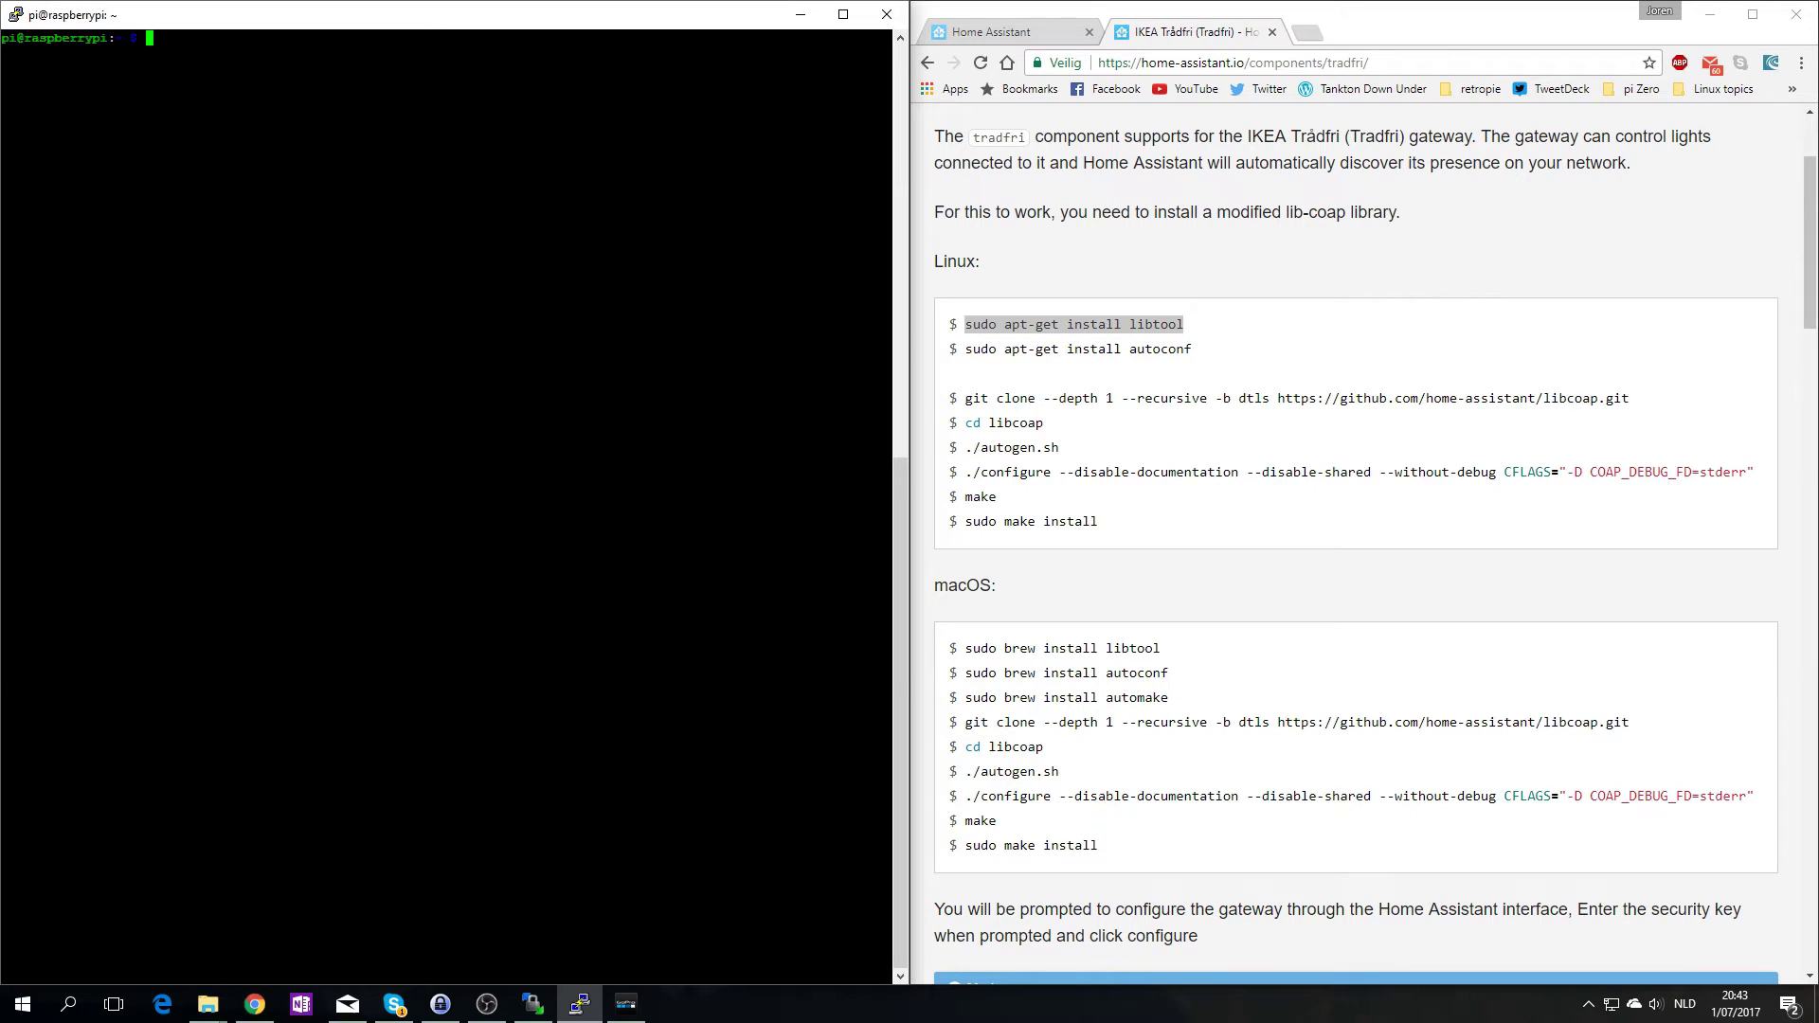
{"action": "key", "text": "shift+Insert"}
{"action": "key", "text": "Return"}
- Answer y in the terminal to confirm the libtool installation
{"action": "left_click", "coordinate": [987, 32]}
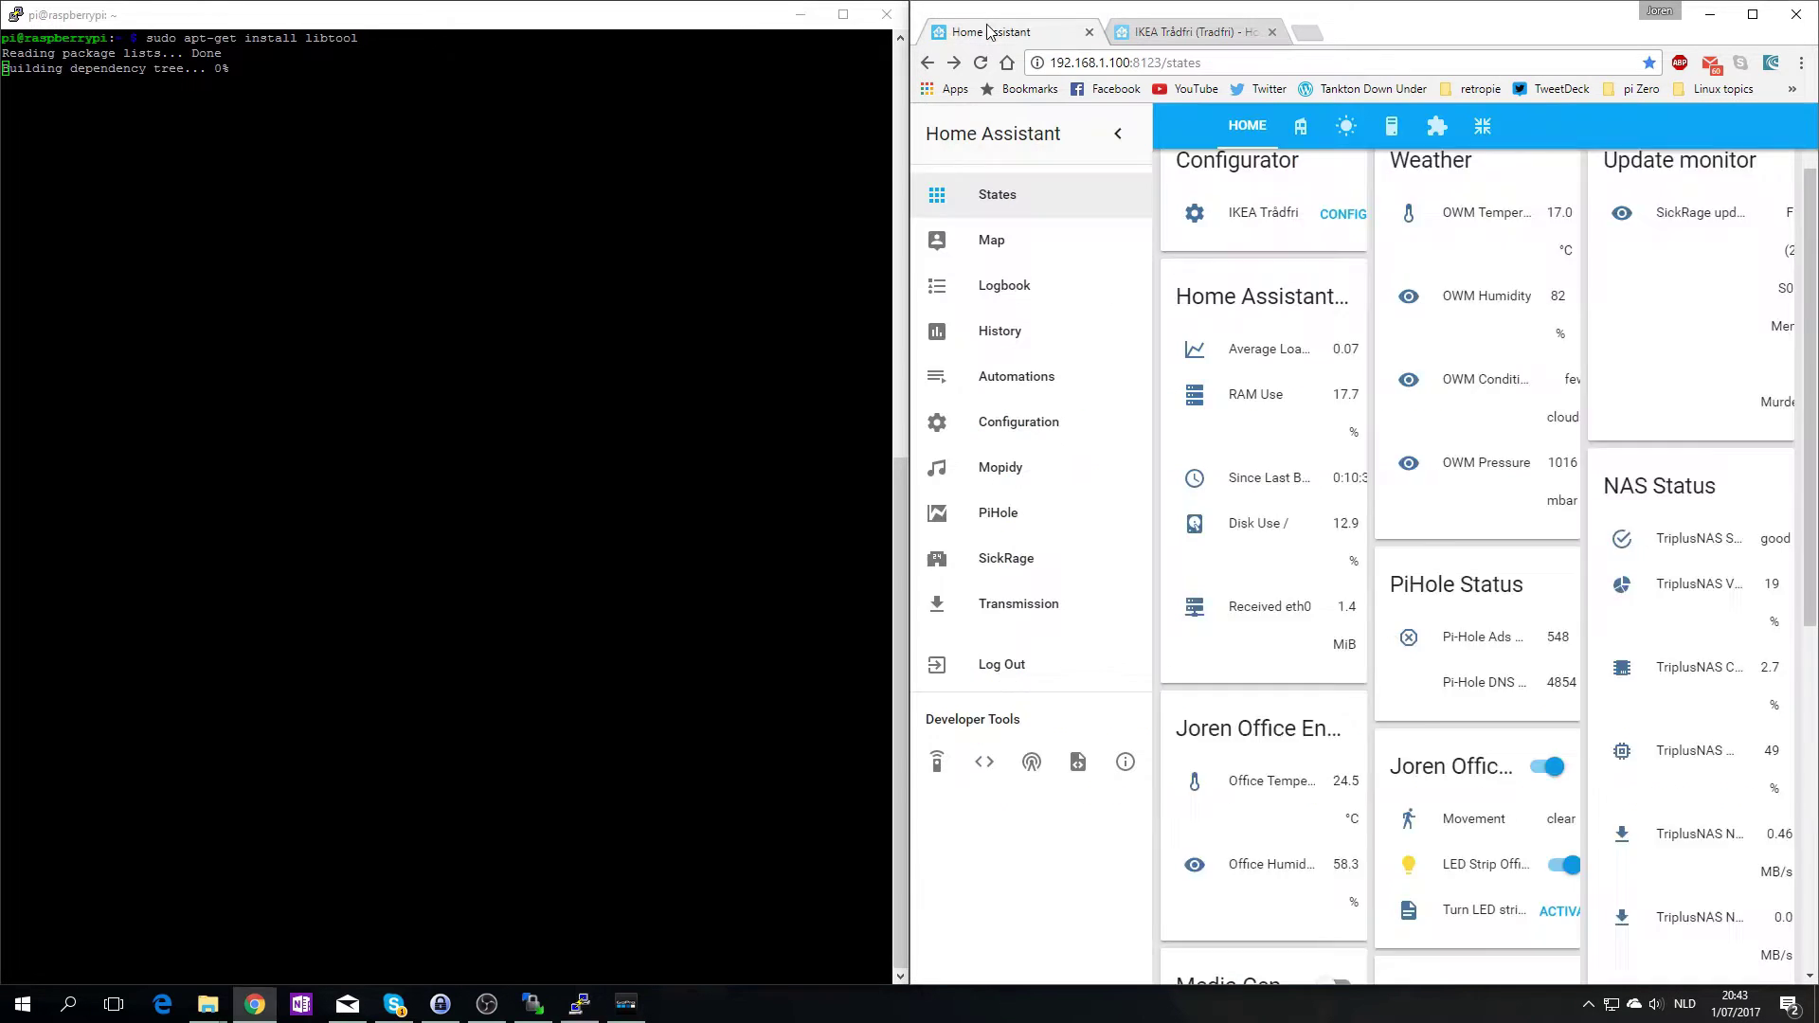
{"action": "scroll", "coordinate": [1294, 320], "scroll_direction": "down", "scroll_amount": 11}
{"action": "scroll", "coordinate": [1297, 325], "scroll_direction": "up", "scroll_amount": 7}
{"action": "scroll", "coordinate": [1294, 325], "scroll_direction": "up", "scroll_amount": 4}
{"action": "key", "text": "alt+Tab"}
{"action": "type", "text": "y"}
{"action": "key", "text": "Return"}
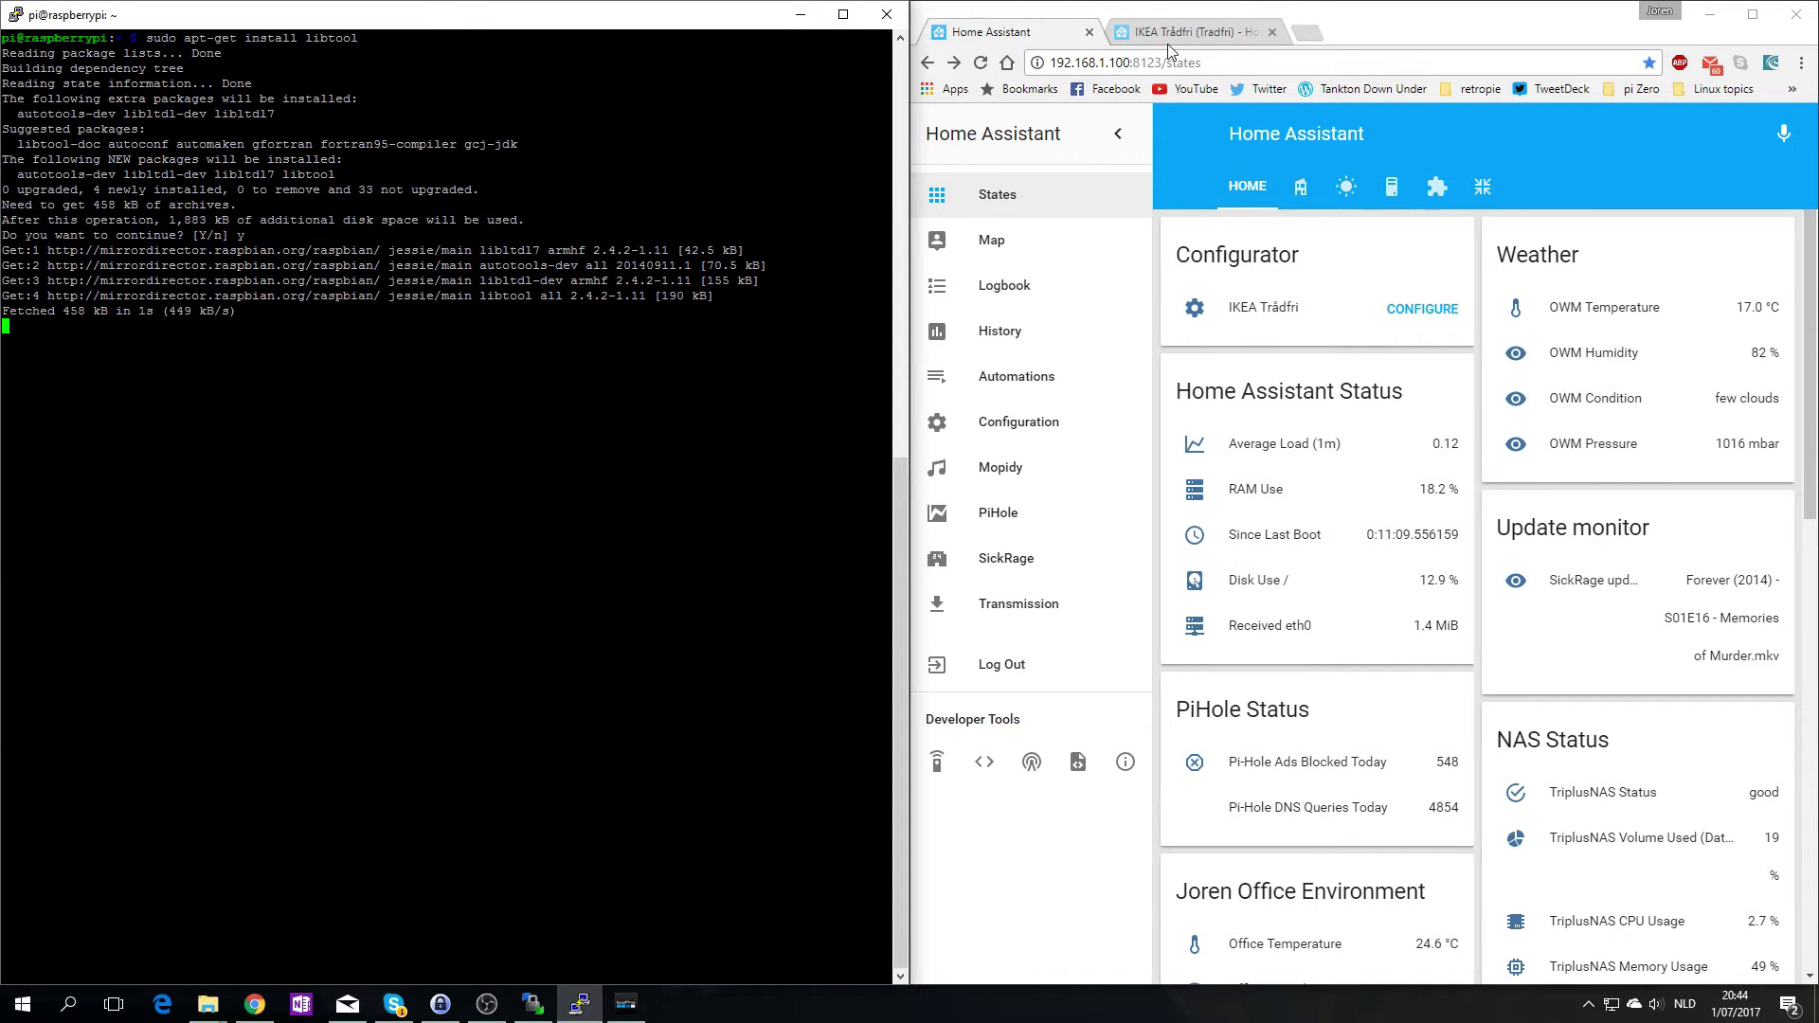
{"action": "left_click", "coordinate": [1180, 32]}
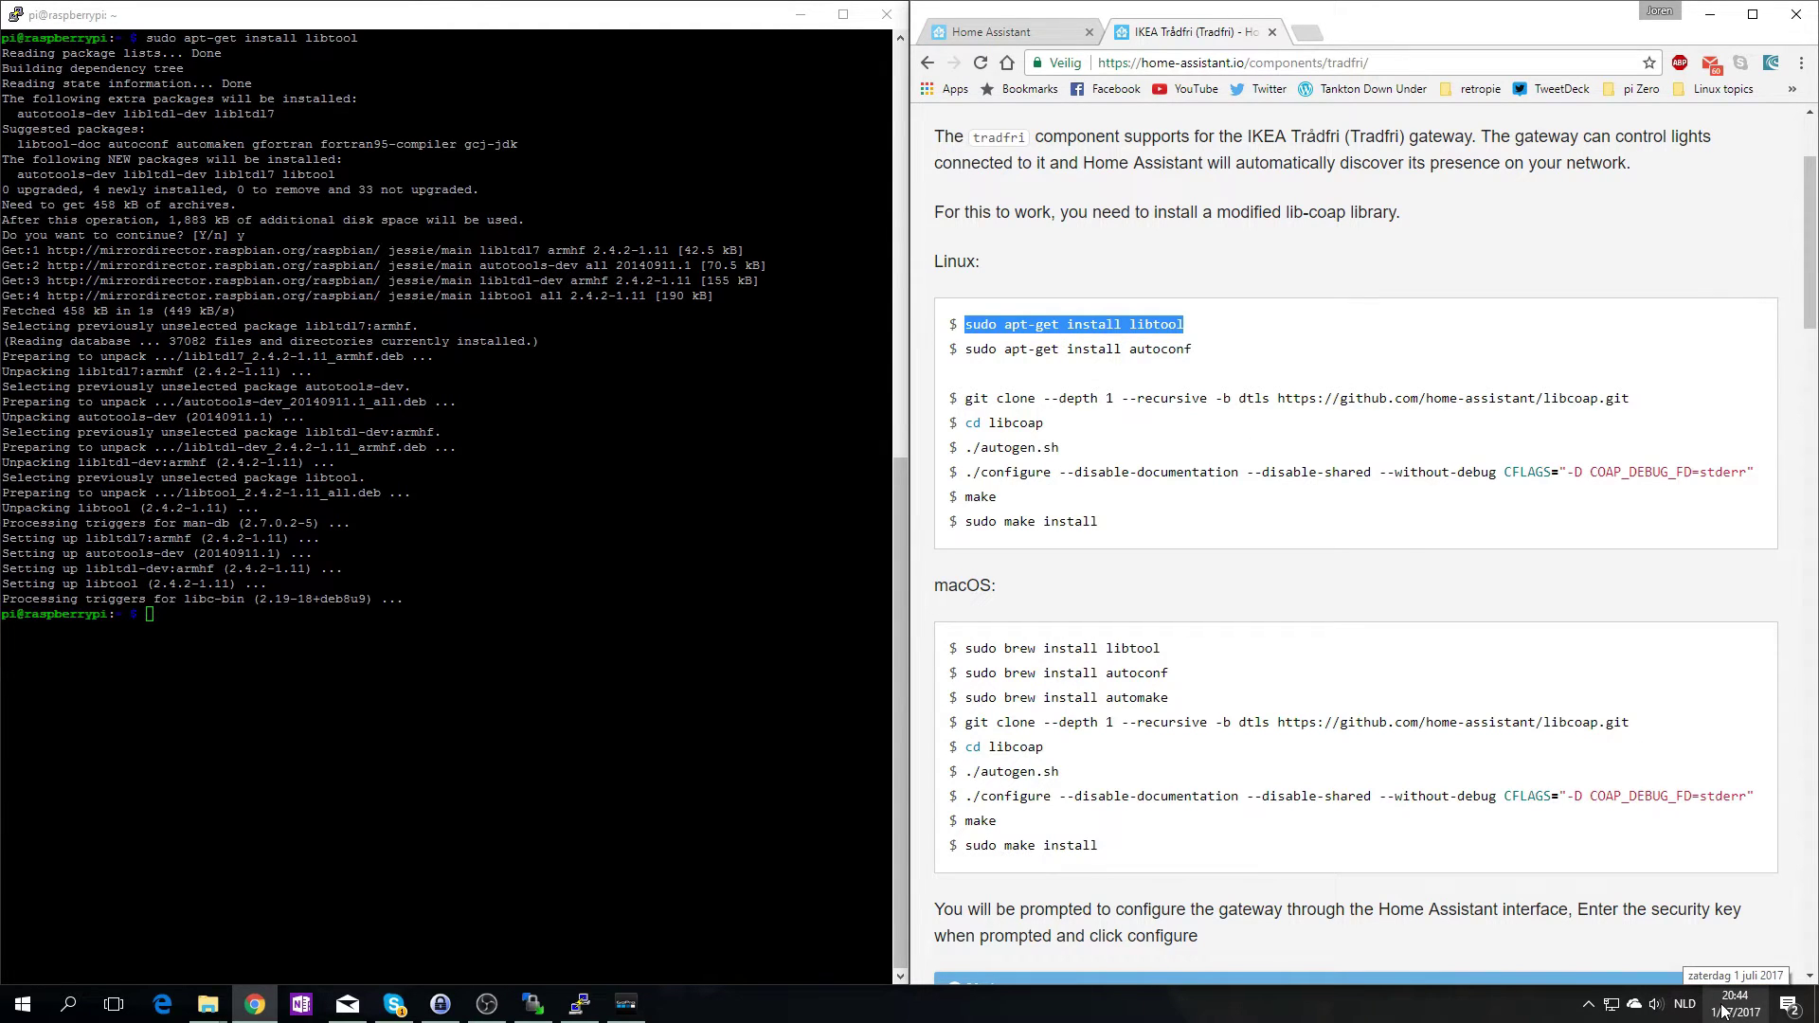
- Copy 'sudo apt-get install autoconf' from the docs, run it in PuTTY and confirm with y
{"action": "left_click_drag", "start_coordinate": [1215, 353], "coordinate": [967, 347]}
{"action": "key", "text": "ctrl+c"}
{"action": "key", "text": "alt+Tab"}
{"action": "key", "text": "shift+Insert"}
{"action": "key", "text": "Return"}
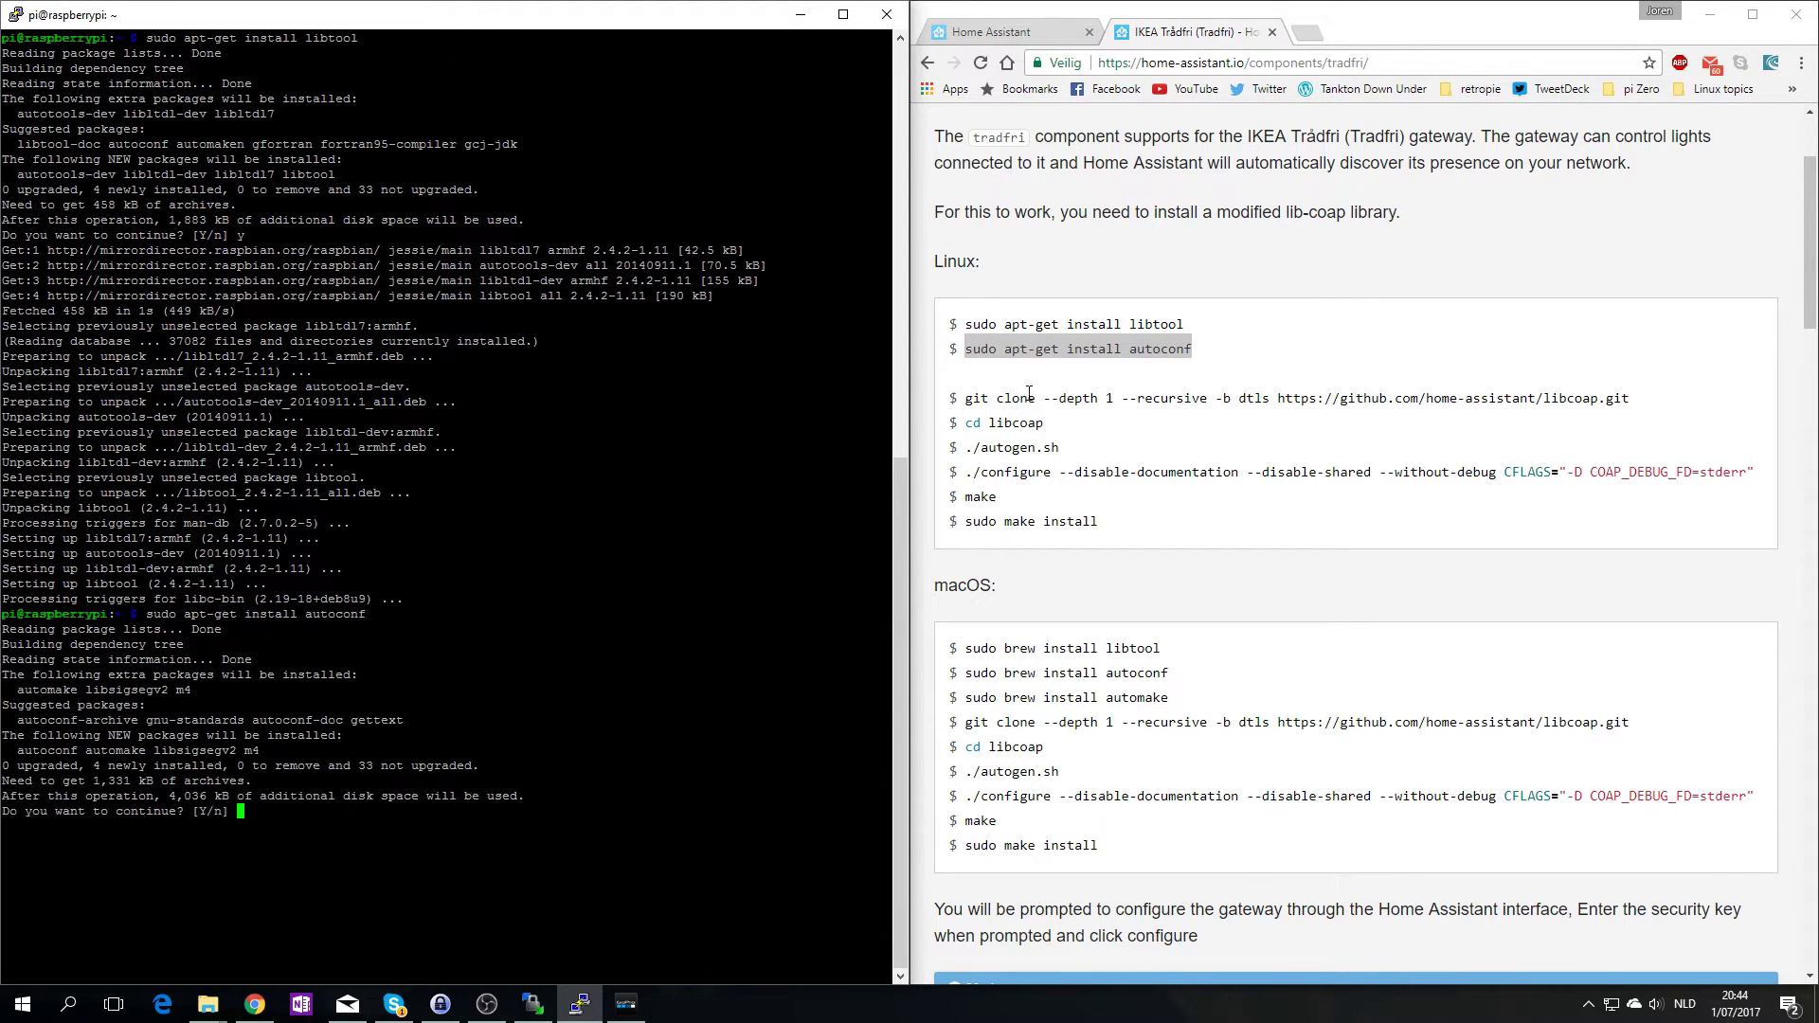
{"action": "type", "text": "y"}
{"action": "key", "text": "Return"}
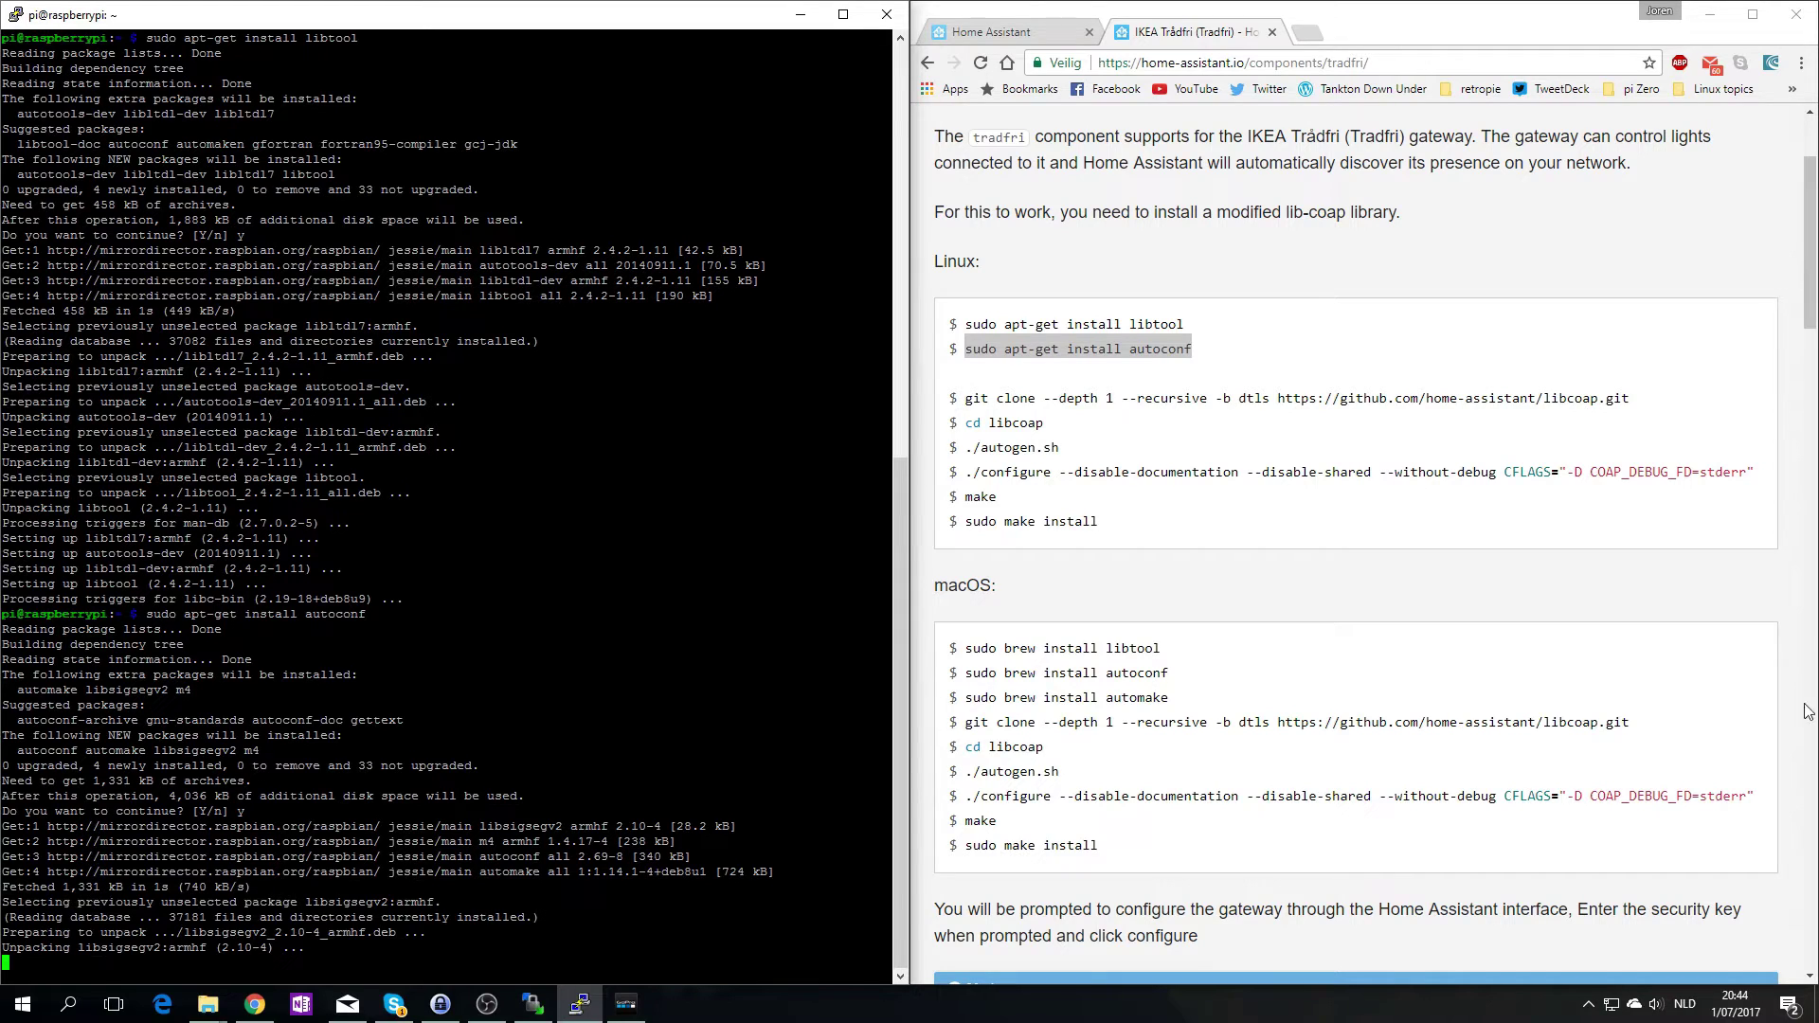
{"action": "key", "text": "alt+Tab"}
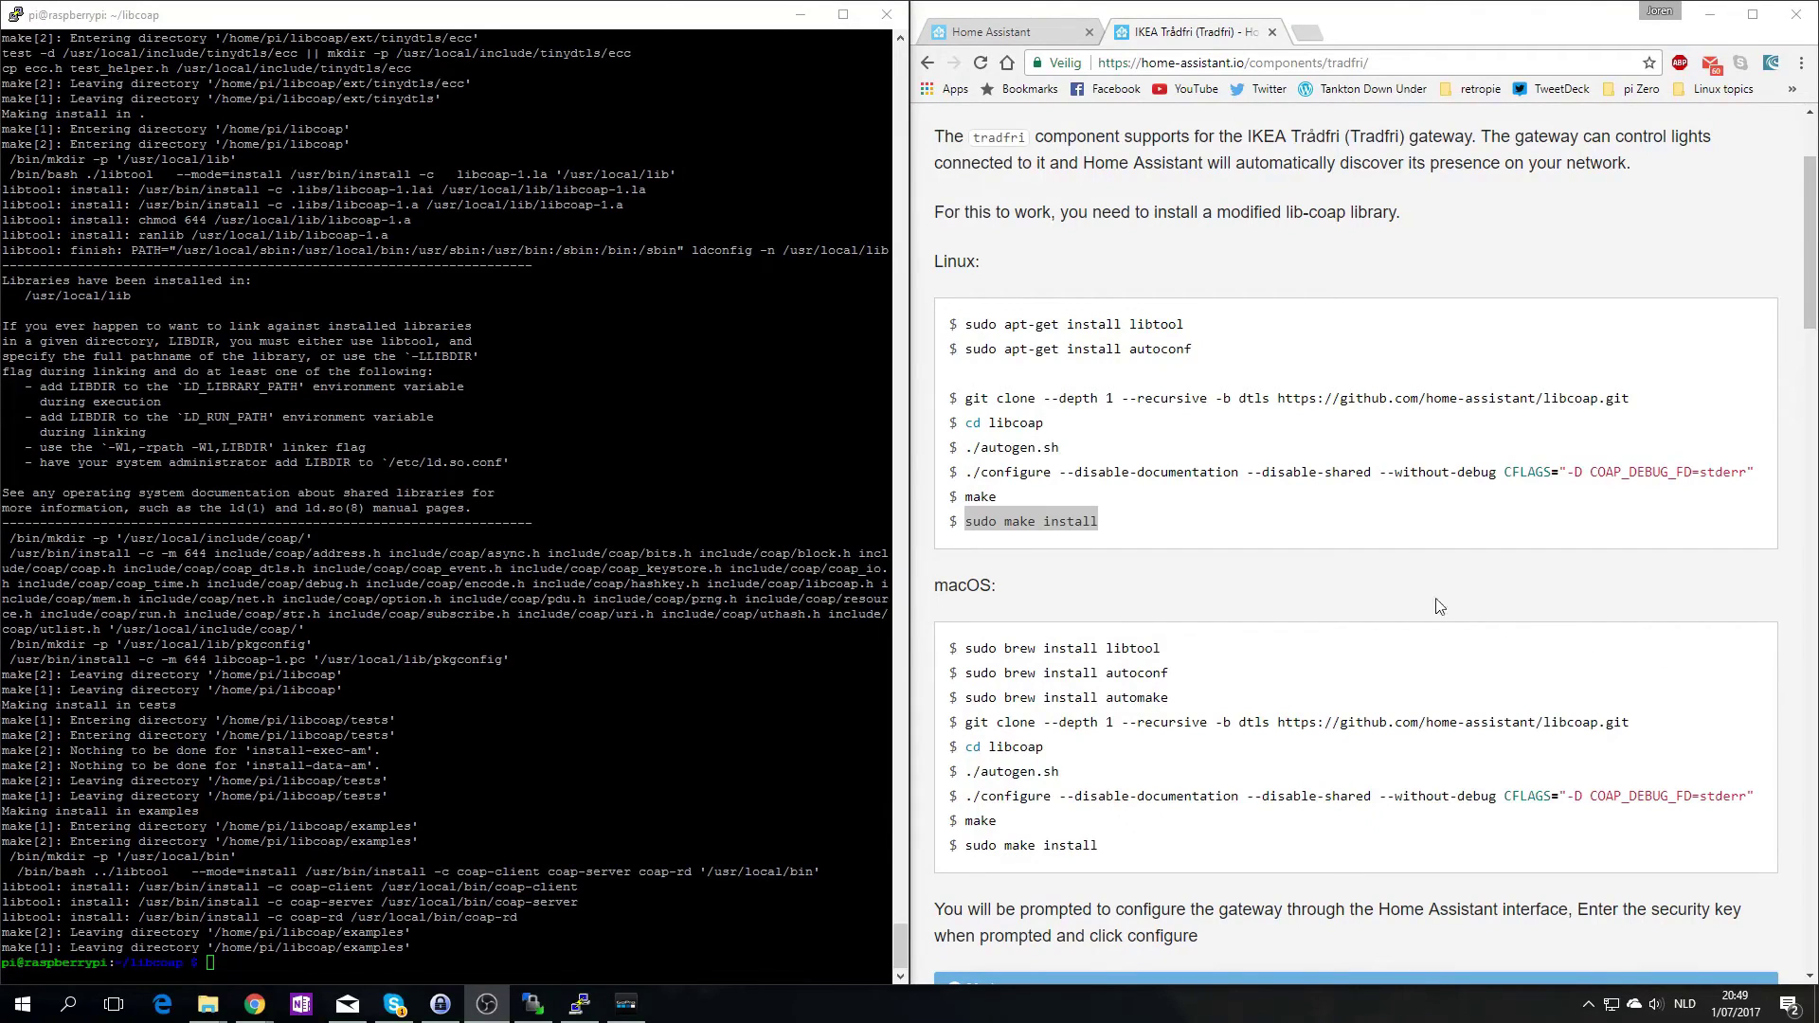
- Select the example tradfri configuration.yaml lines in the docs, then bring up WinSCP
{"action": "left_click", "coordinate": [1192, 532]}
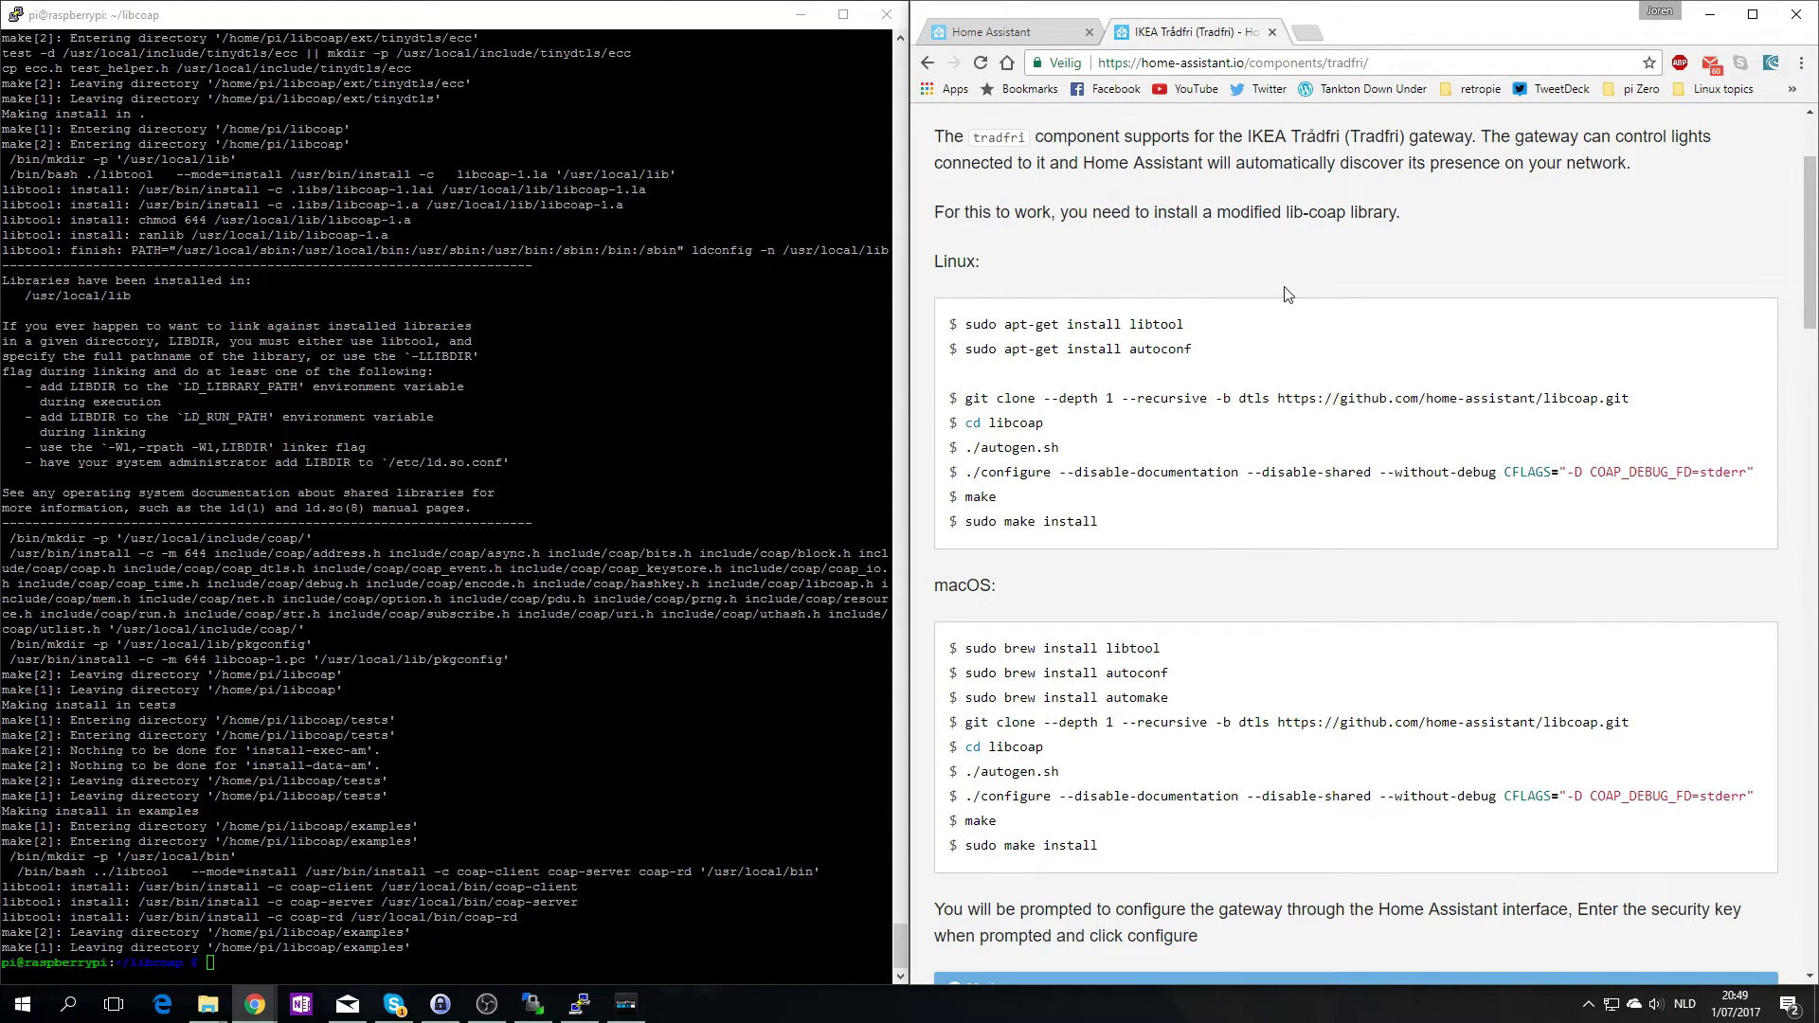
{"action": "left_click_drag", "start_coordinate": [1115, 524], "coordinate": [955, 333]}
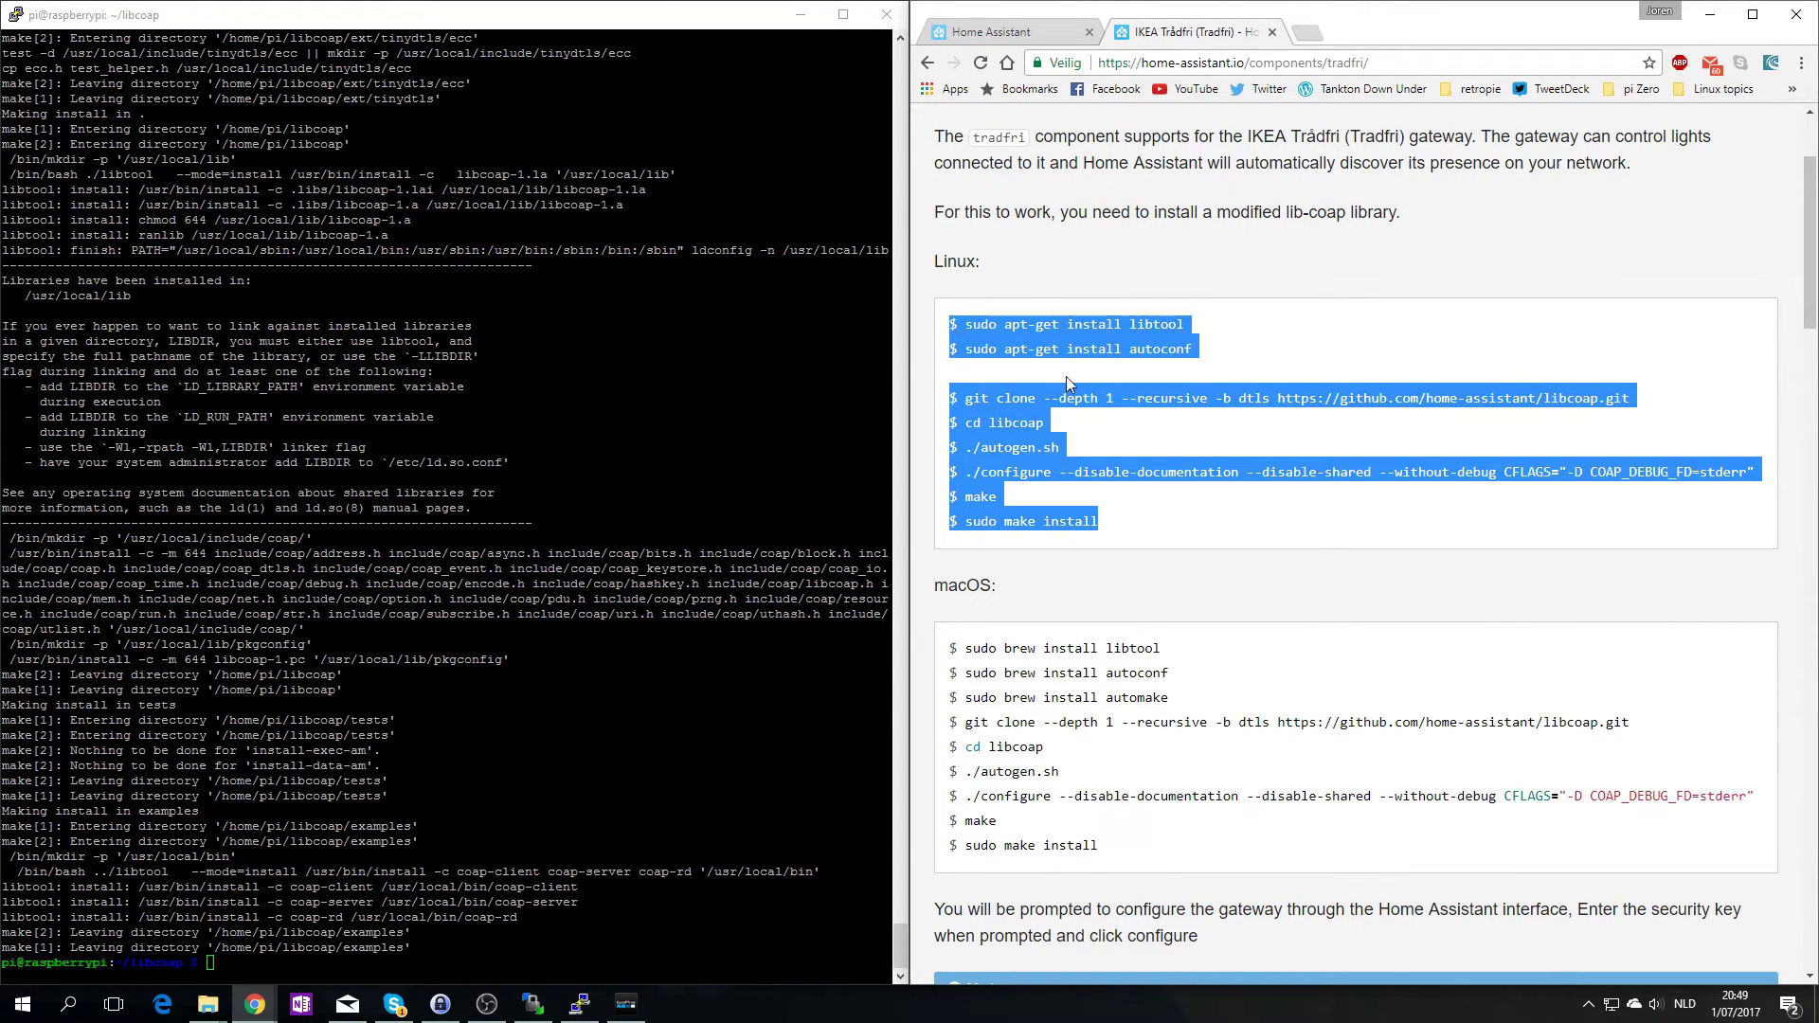
{"action": "left_click", "coordinate": [1072, 383]}
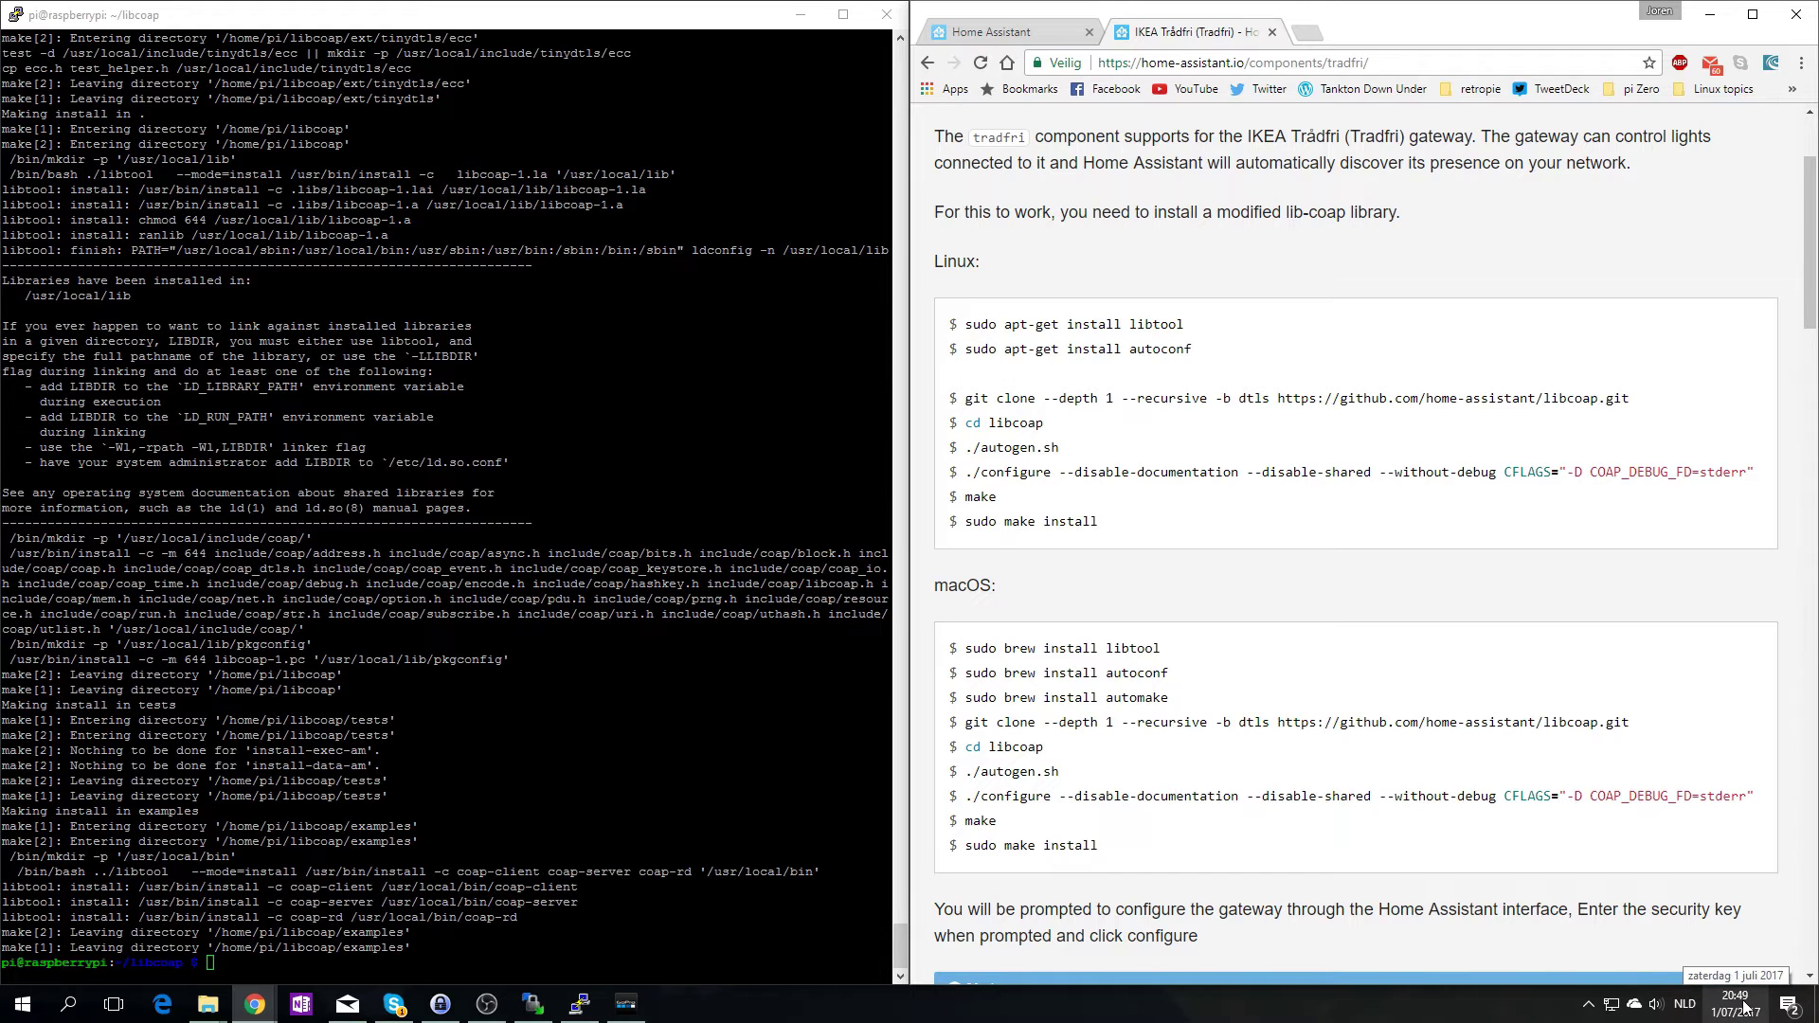
{"action": "scroll", "coordinate": [1260, 576], "scroll_direction": "down", "scroll_amount": 5}
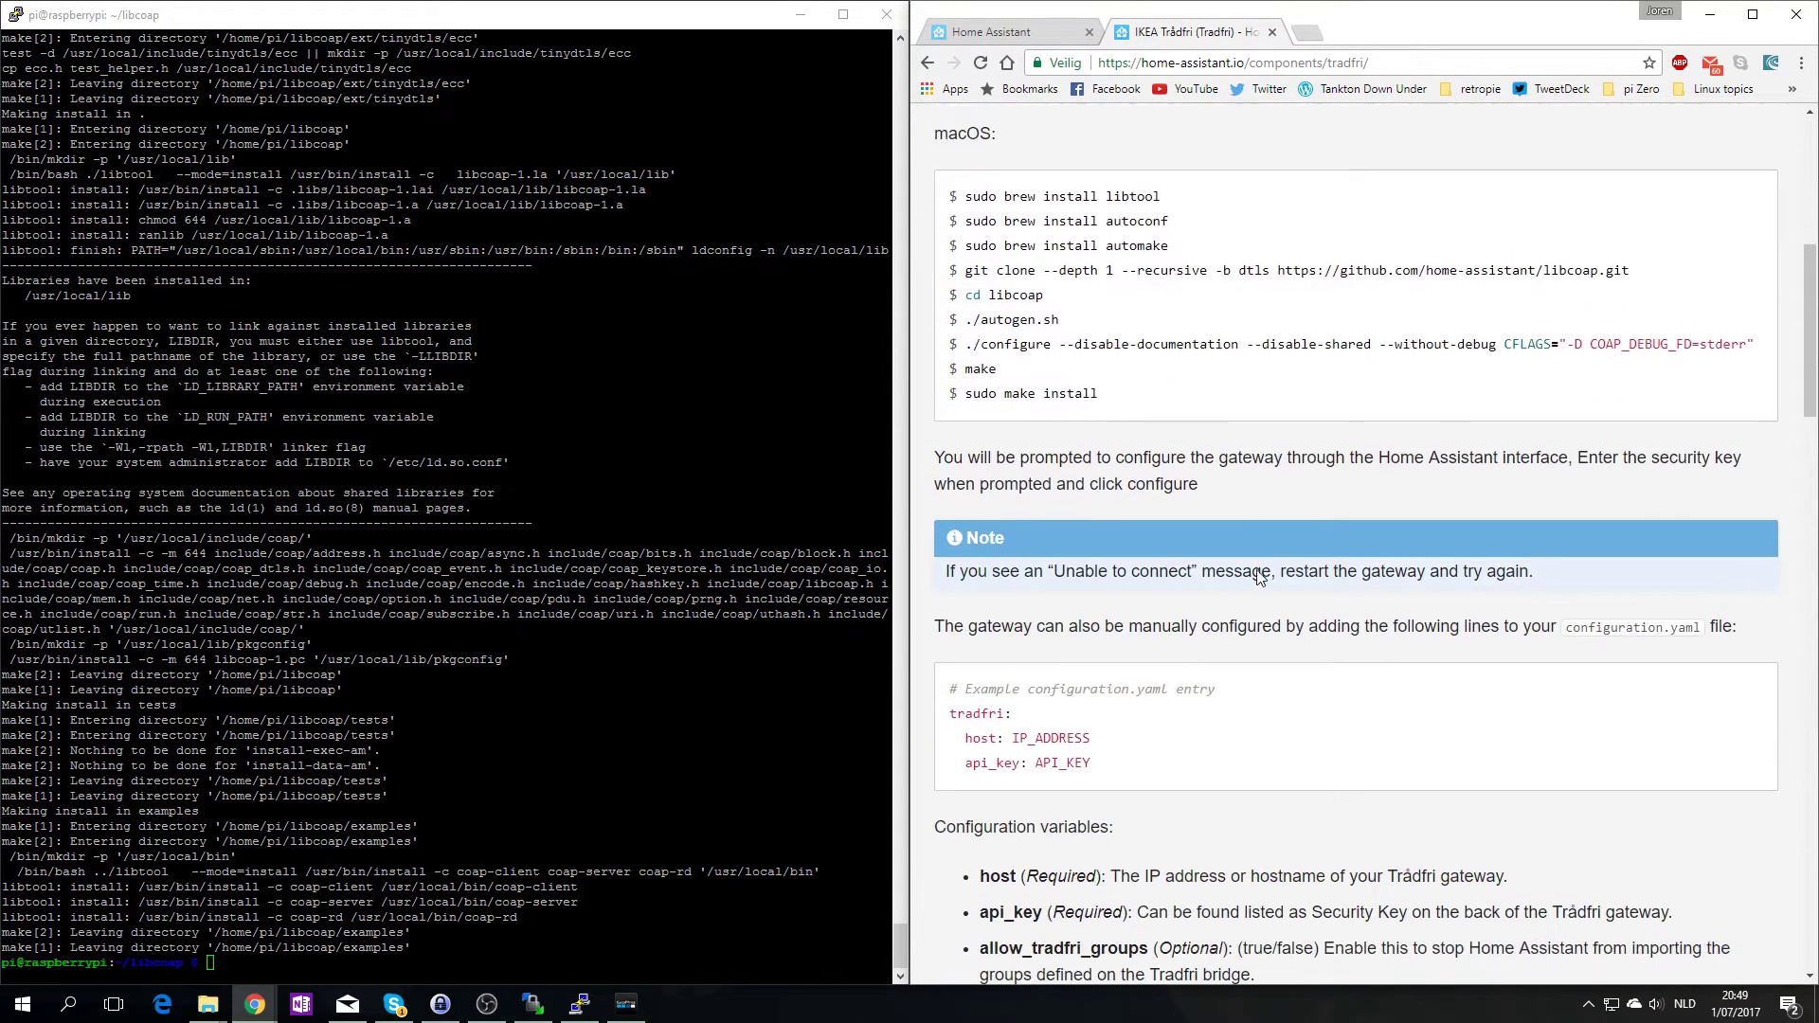
{"action": "scroll", "coordinate": [1260, 576], "scroll_direction": "down", "scroll_amount": 1}
{"action": "left_click_drag", "start_coordinate": [1111, 648], "coordinate": [942, 604]}
{"action": "key", "text": "ctrl+c"}
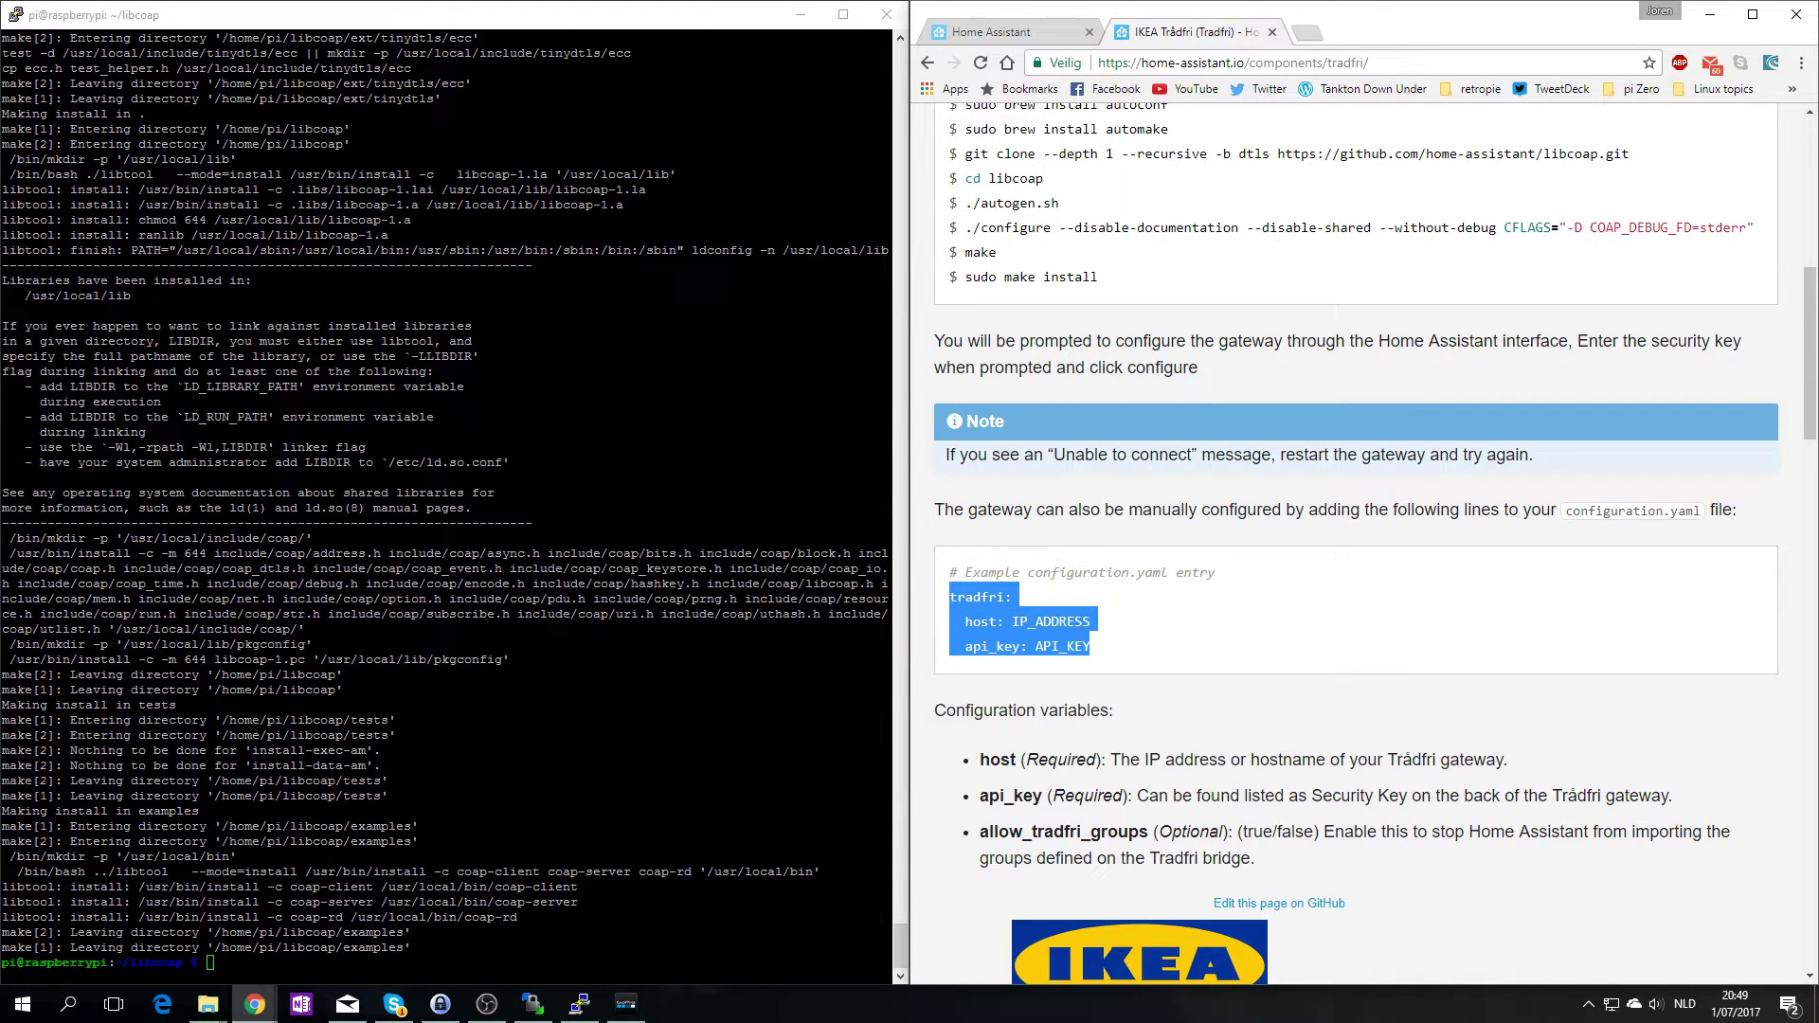
{"action": "left_click", "coordinate": [533, 1004]}
- Open configuration.yaml from the Home Assistant folder and find the weather section
{"action": "left_click", "coordinate": [764, 305]}
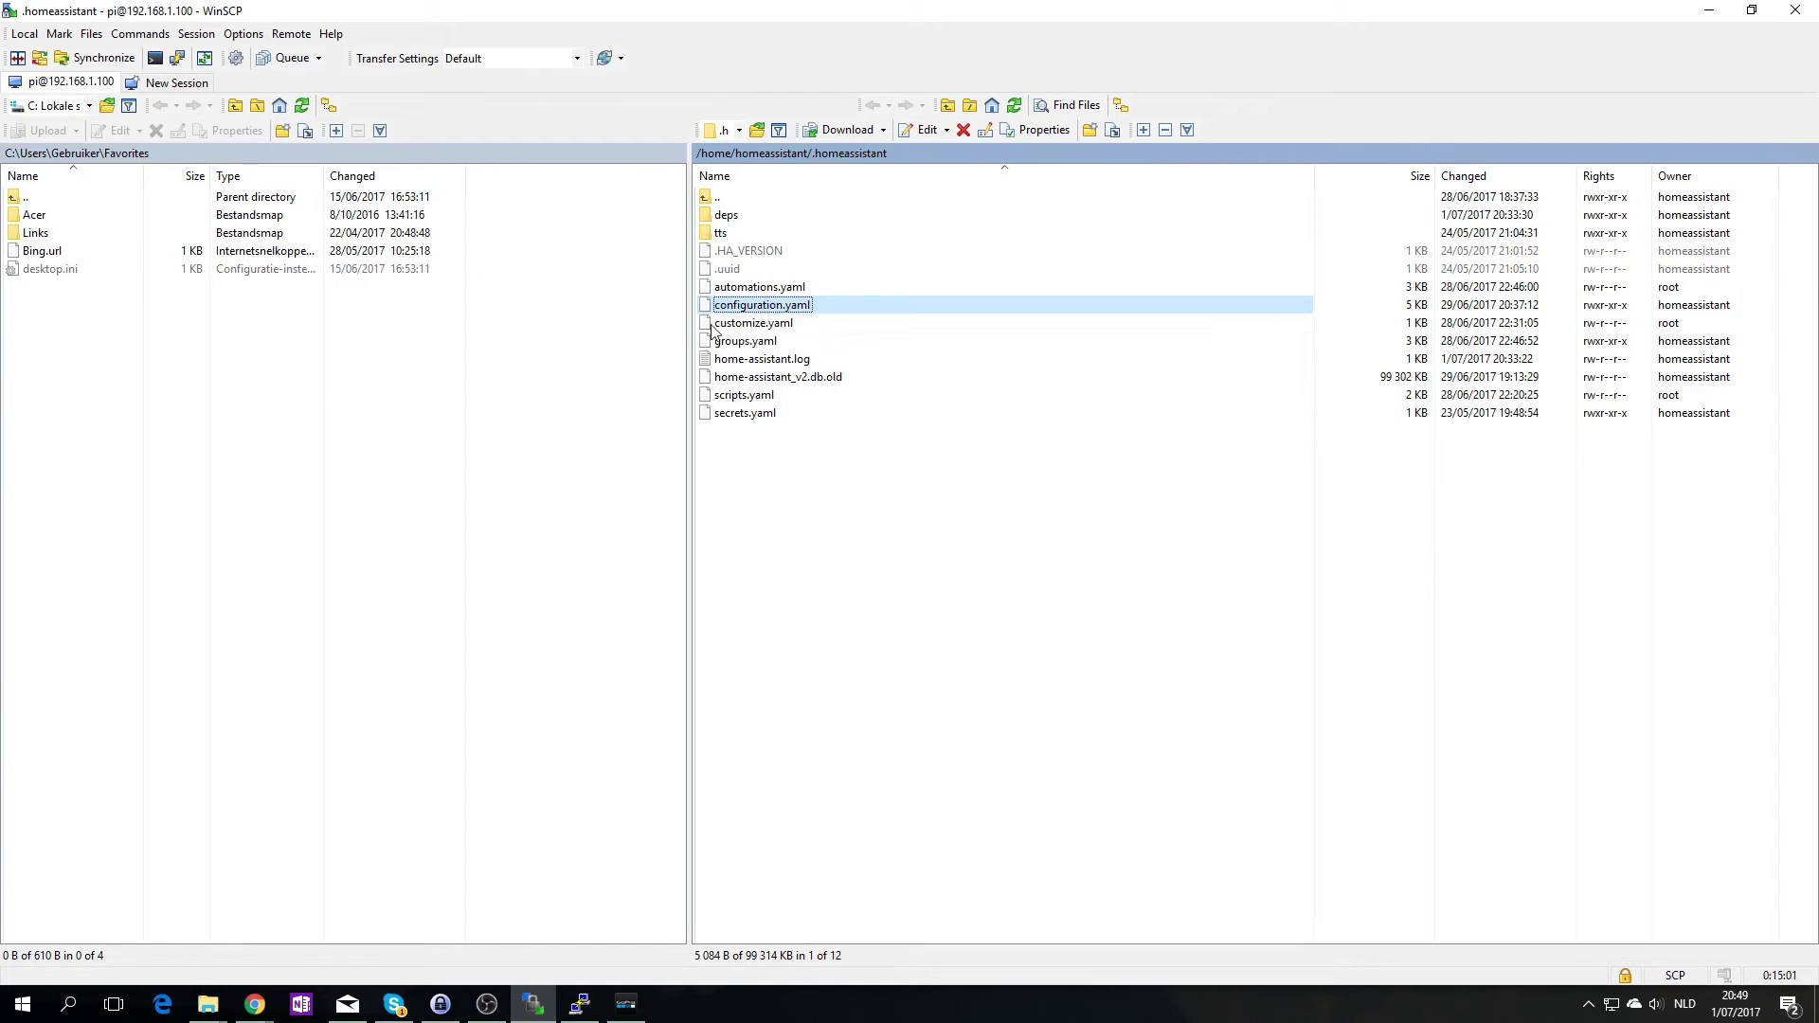
{"action": "scroll", "coordinate": [910, 522], "scroll_direction": "down", "scroll_amount": 15}
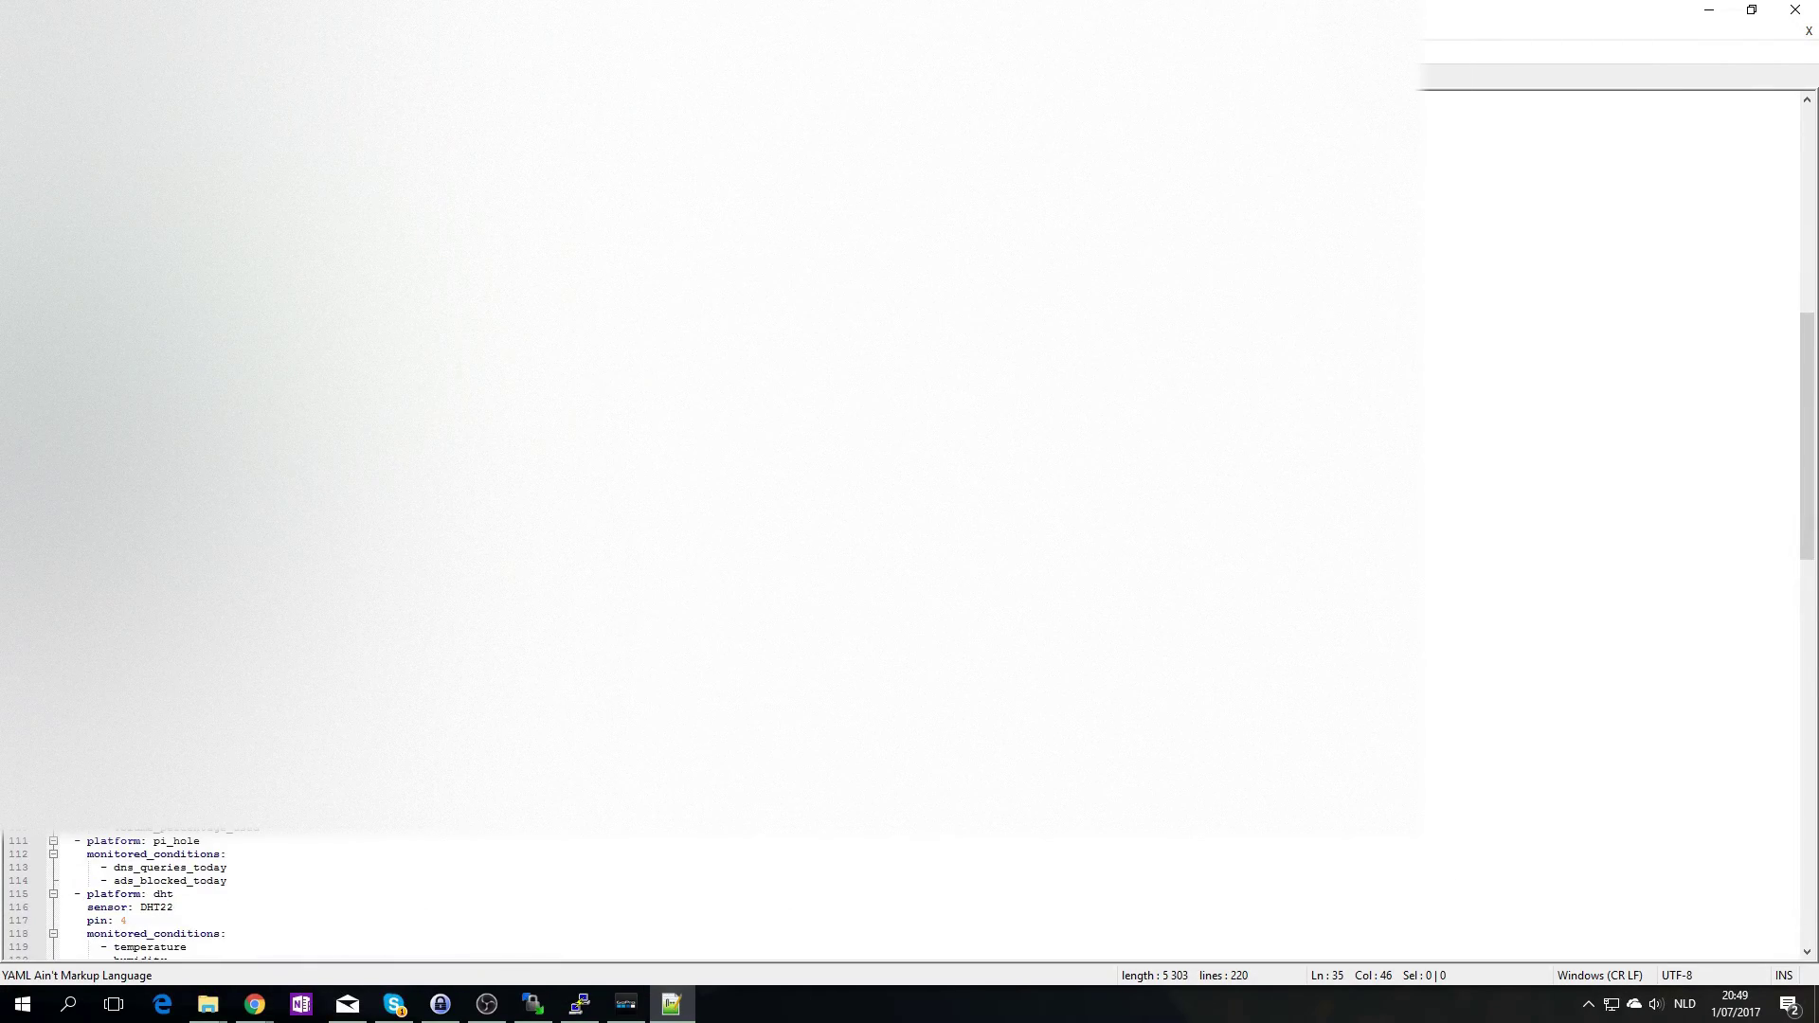
{"action": "scroll", "coordinate": [107, 601], "scroll_direction": "down", "scroll_amount": 20}
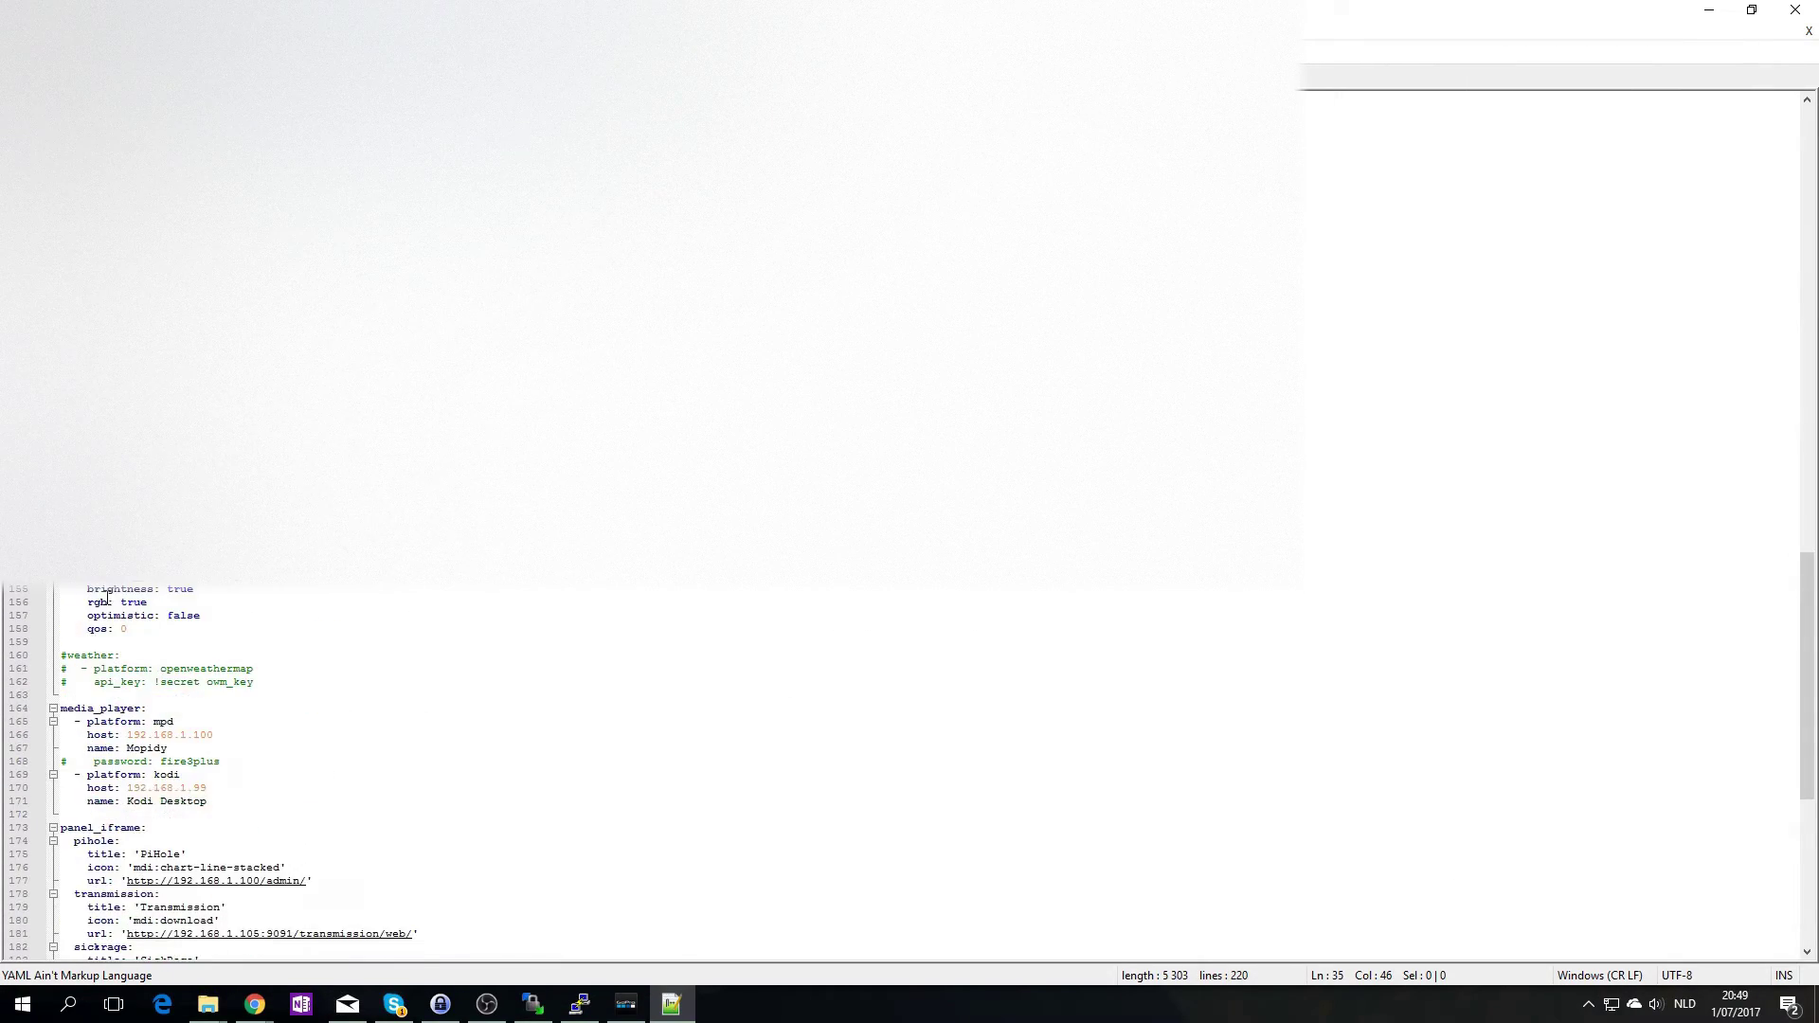
{"action": "scroll", "coordinate": [107, 601], "scroll_direction": "down", "scroll_amount": 4}
{"action": "scroll", "coordinate": [118, 594], "scroll_direction": "up", "scroll_amount": 5}
- Paste the tradfri block on new lines above #weather: and select the API_KEY placeholder
{"action": "left_click", "coordinate": [63, 689]}
{"action": "key", "text": "Return"}
{"action": "key", "text": "Up"}
{"action": "key", "text": "Return"}
{"action": "key", "text": "Up"}
{"action": "key", "text": "ctrl+v"}
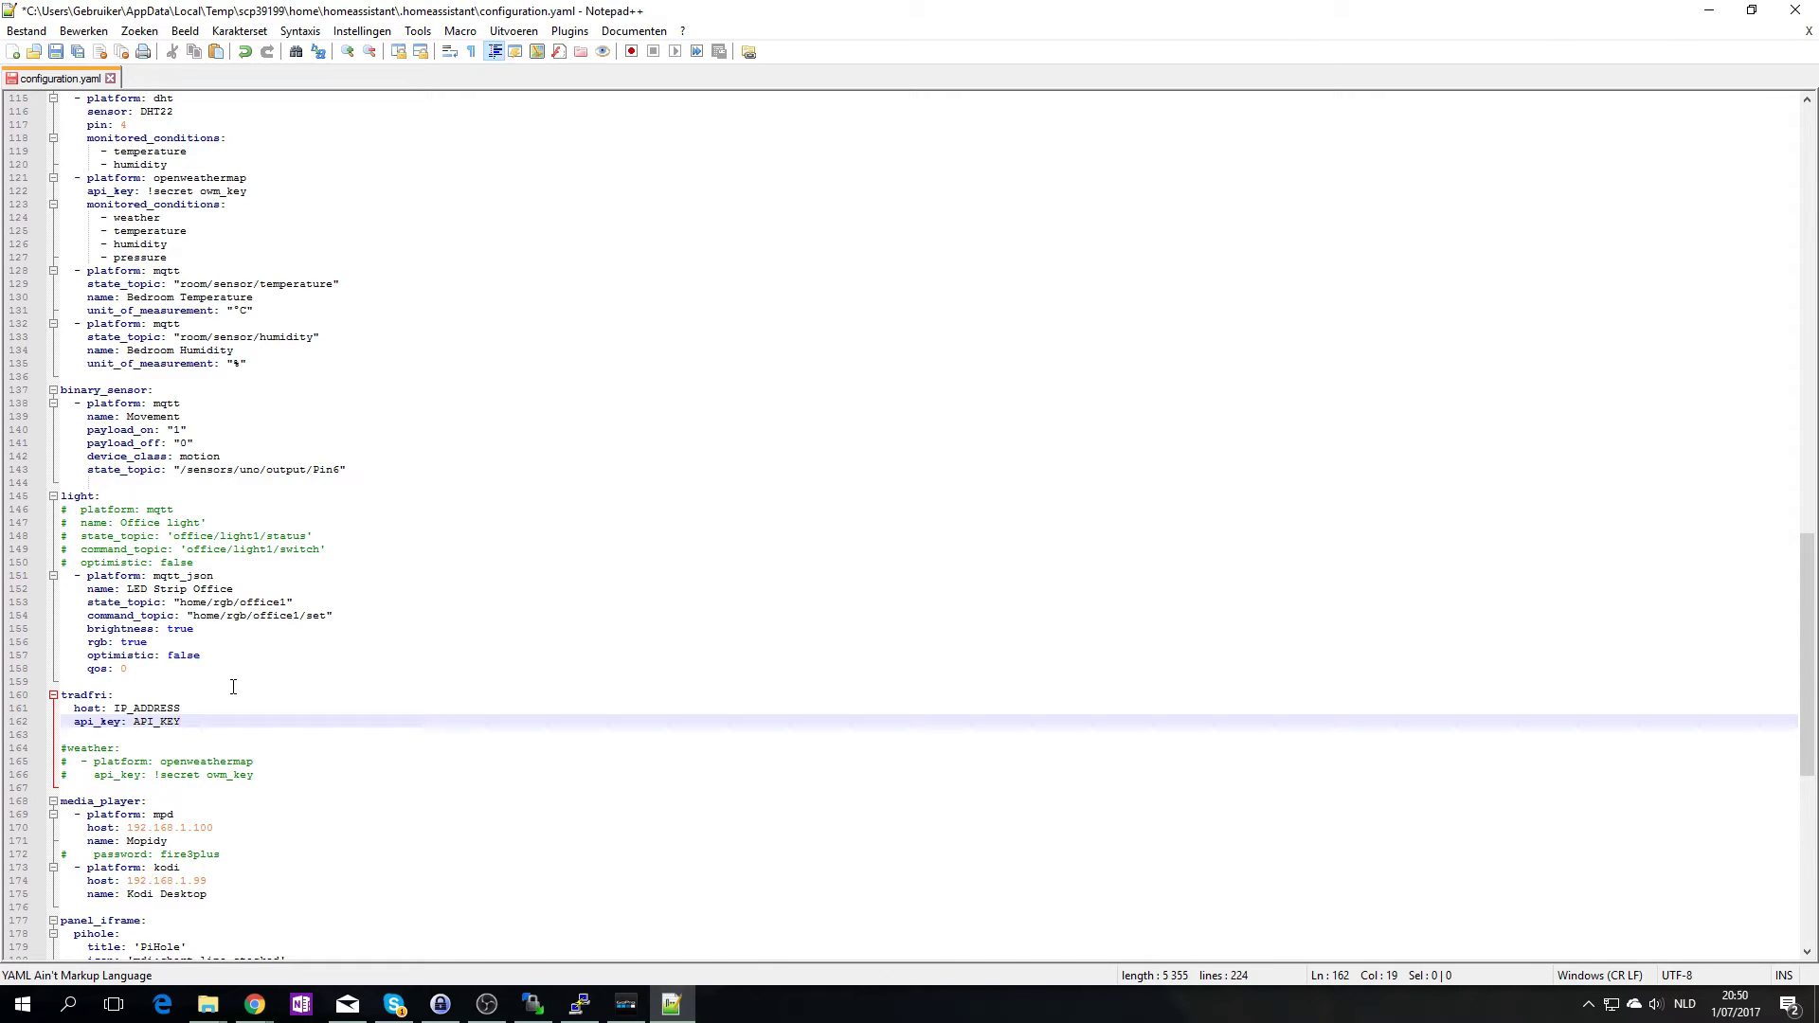
{"action": "key", "text": "shift+Left"}
{"action": "key", "text": "shift+Left"}
{"action": "key", "text": "shift+Left"}
{"action": "key", "text": "shift+Left"}
{"action": "key", "text": "shift+Left"}
{"action": "key", "text": "shift+Left"}
{"action": "key", "text": "shift+Left"}
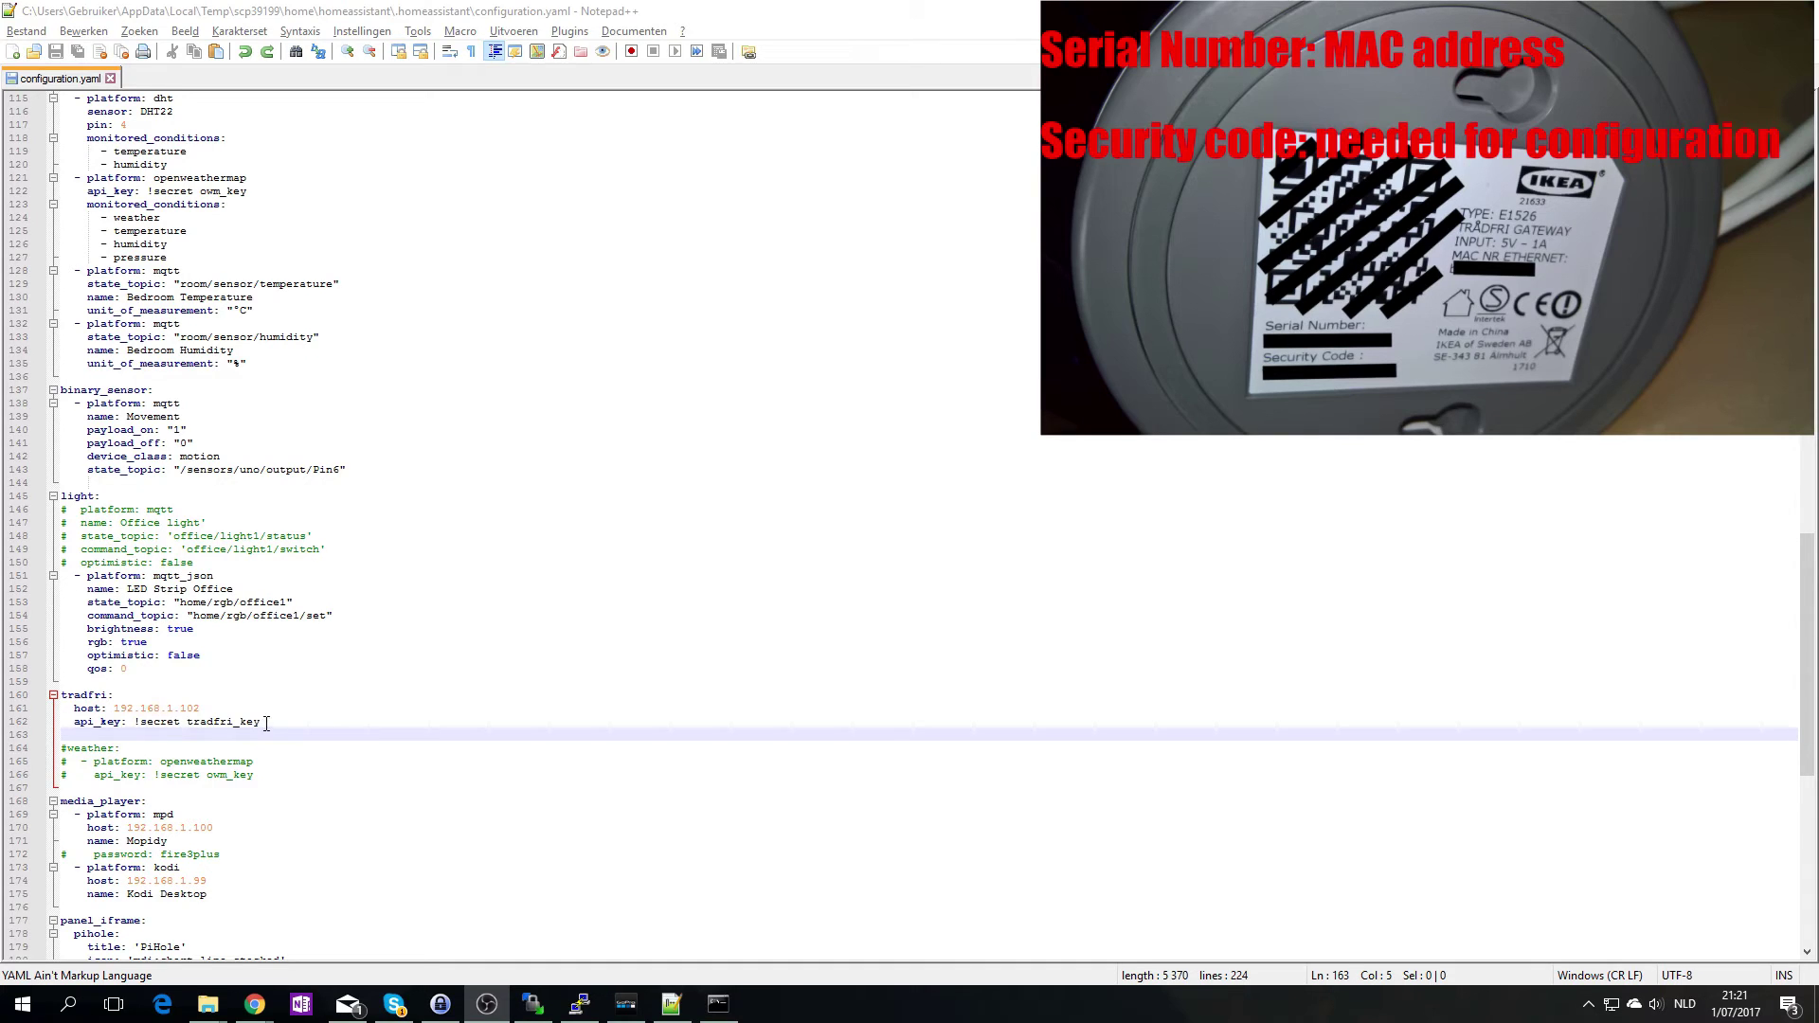
{"action": "left_click_drag", "start_coordinate": [263, 722], "coordinate": [74, 722]}
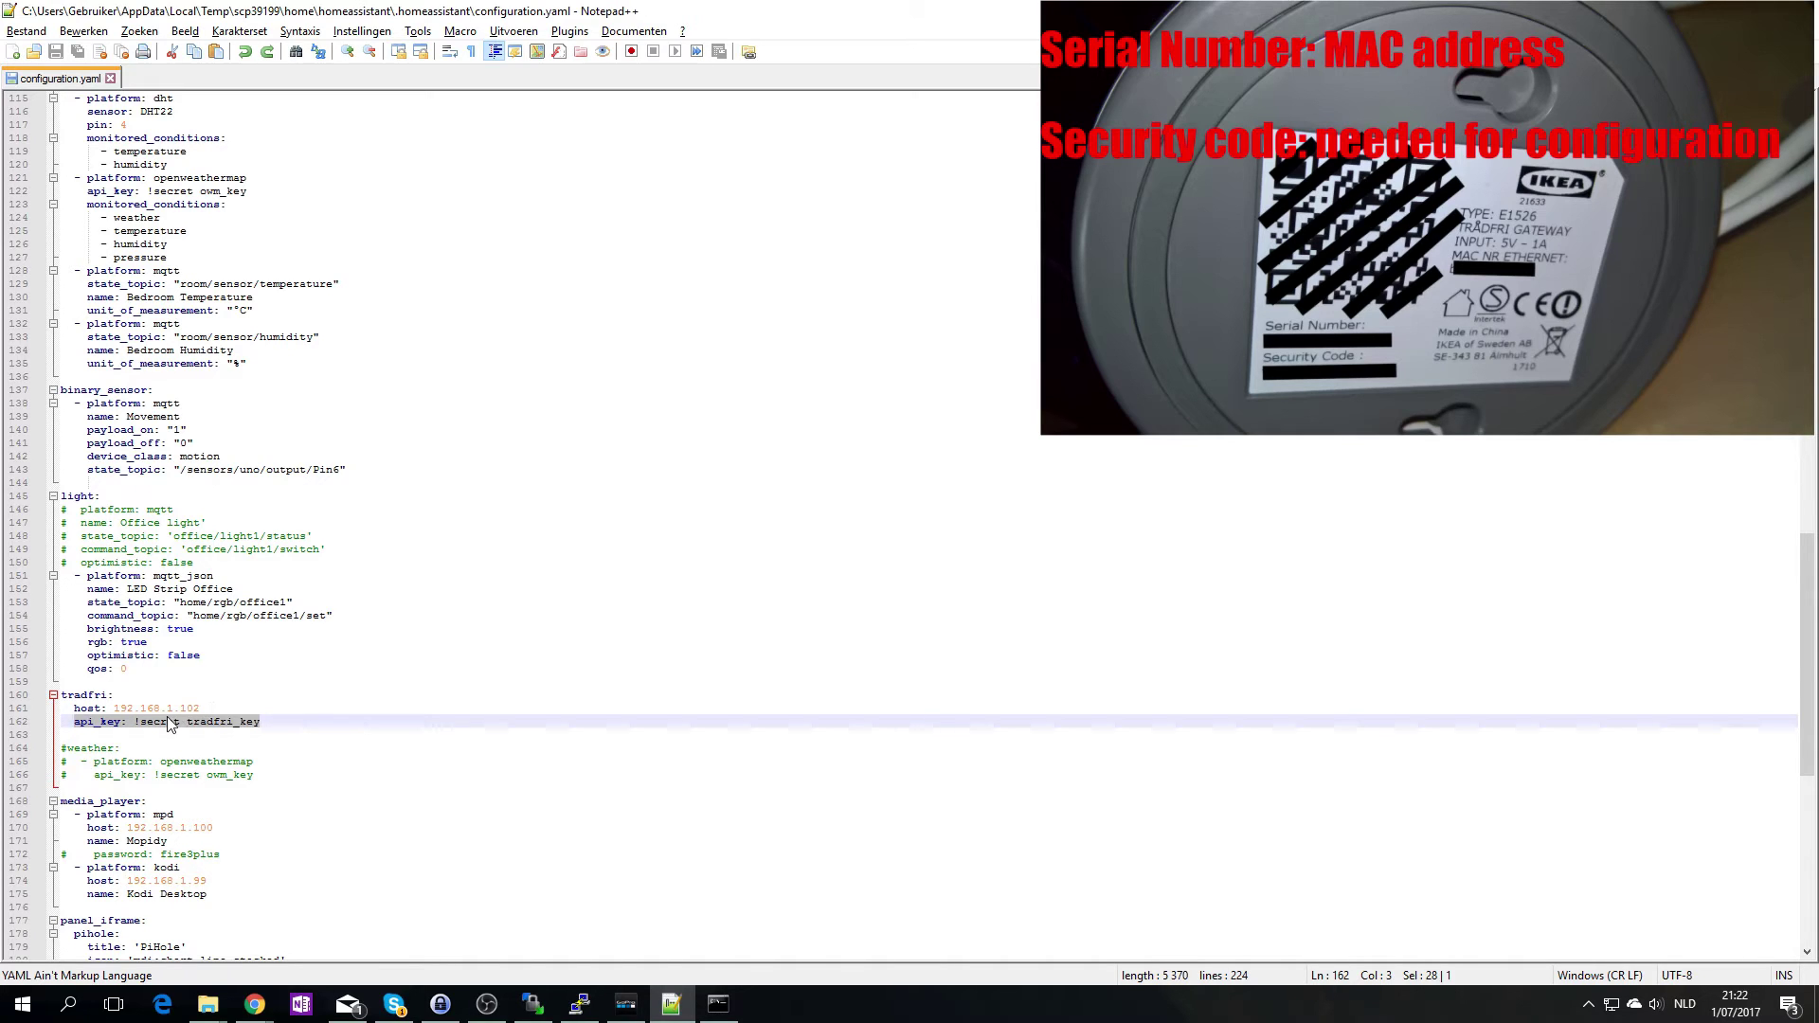
{"action": "left_click", "coordinate": [180, 722]}
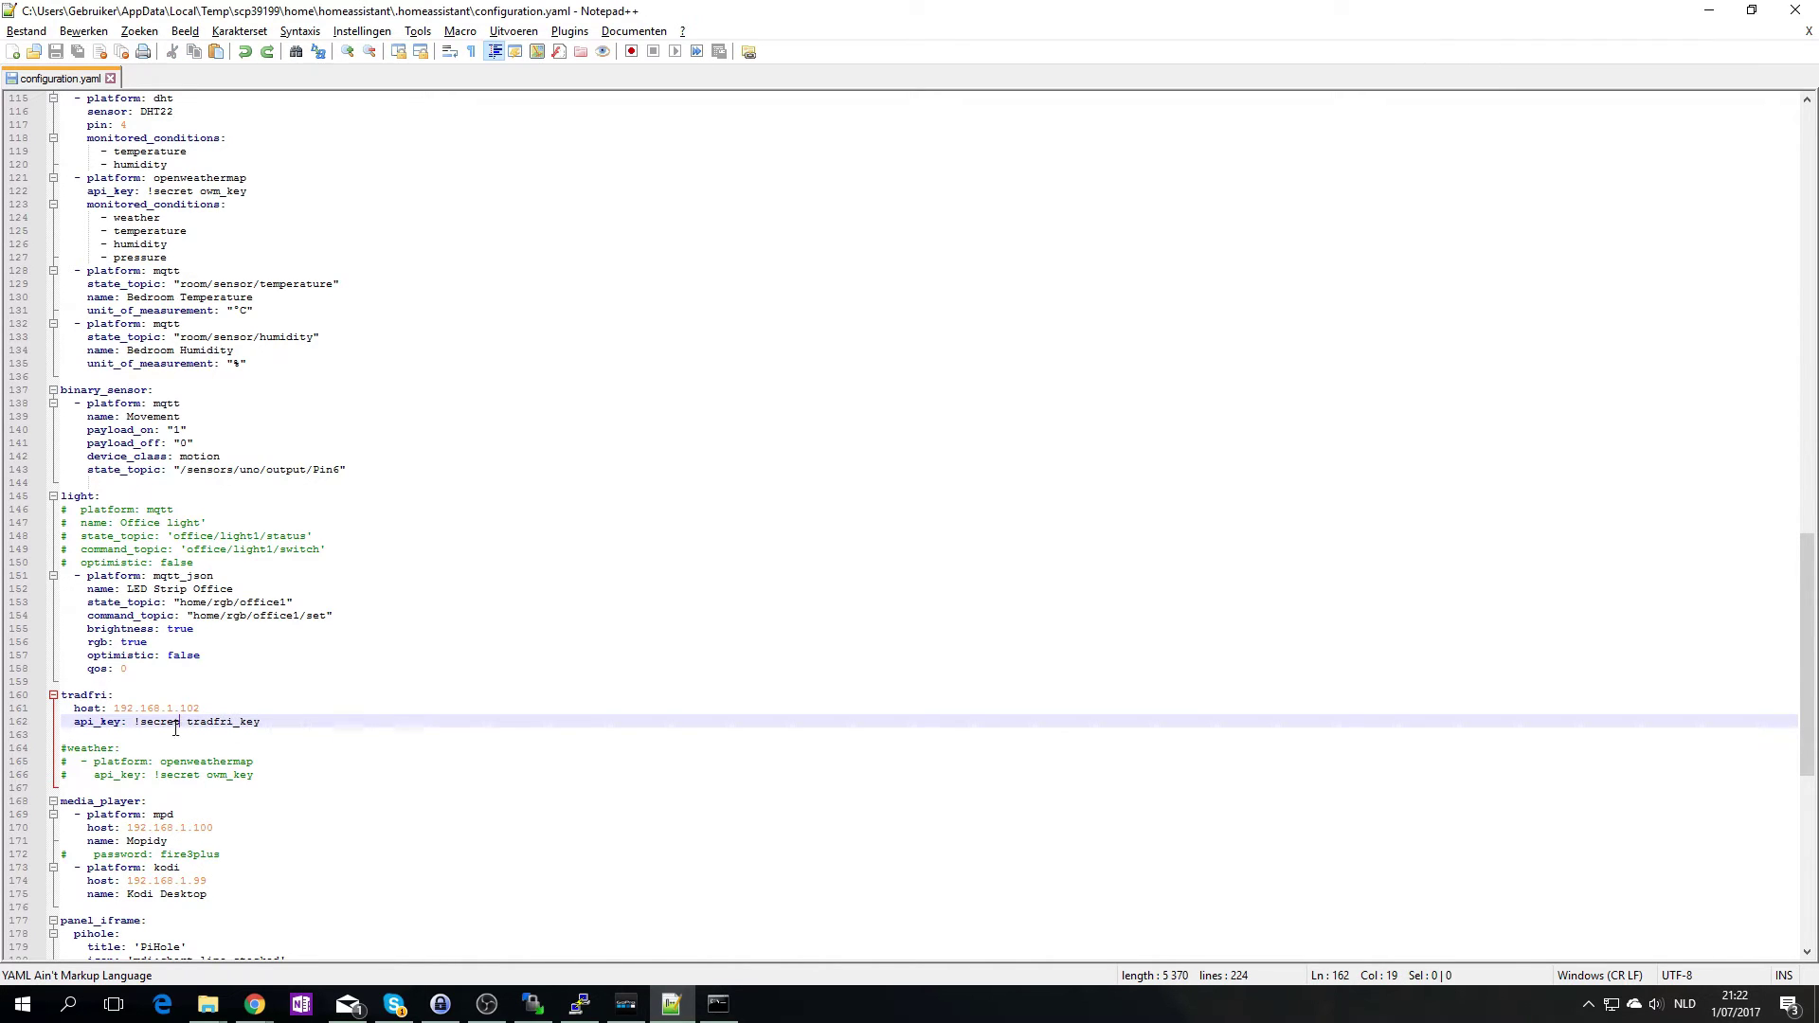
{"action": "left_click_drag", "start_coordinate": [210, 709], "coordinate": [112, 708]}
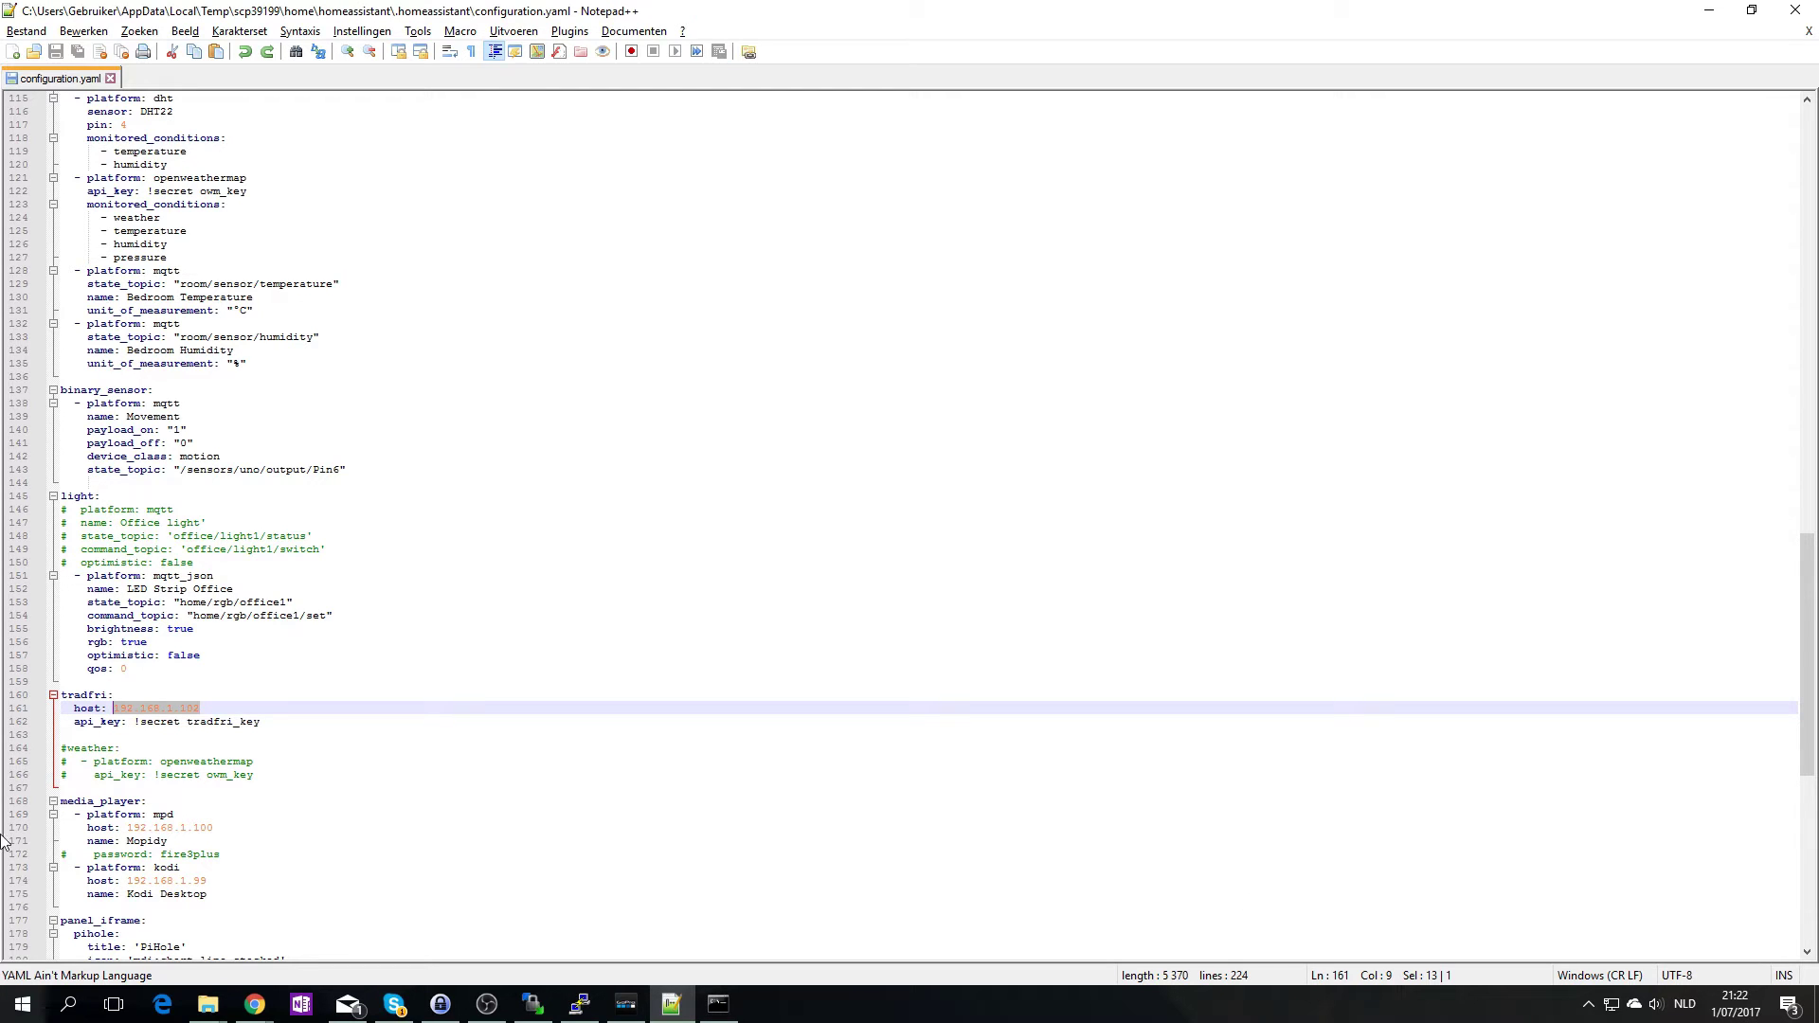
- Go to Home Assistant's Configuration page and run CHECK CONFIG, which reports Valid
{"action": "left_click", "coordinate": [208, 1005]}
{"action": "mouse_move", "coordinate": [255, 1005]}
{"action": "left_click", "coordinate": [104, 924]}
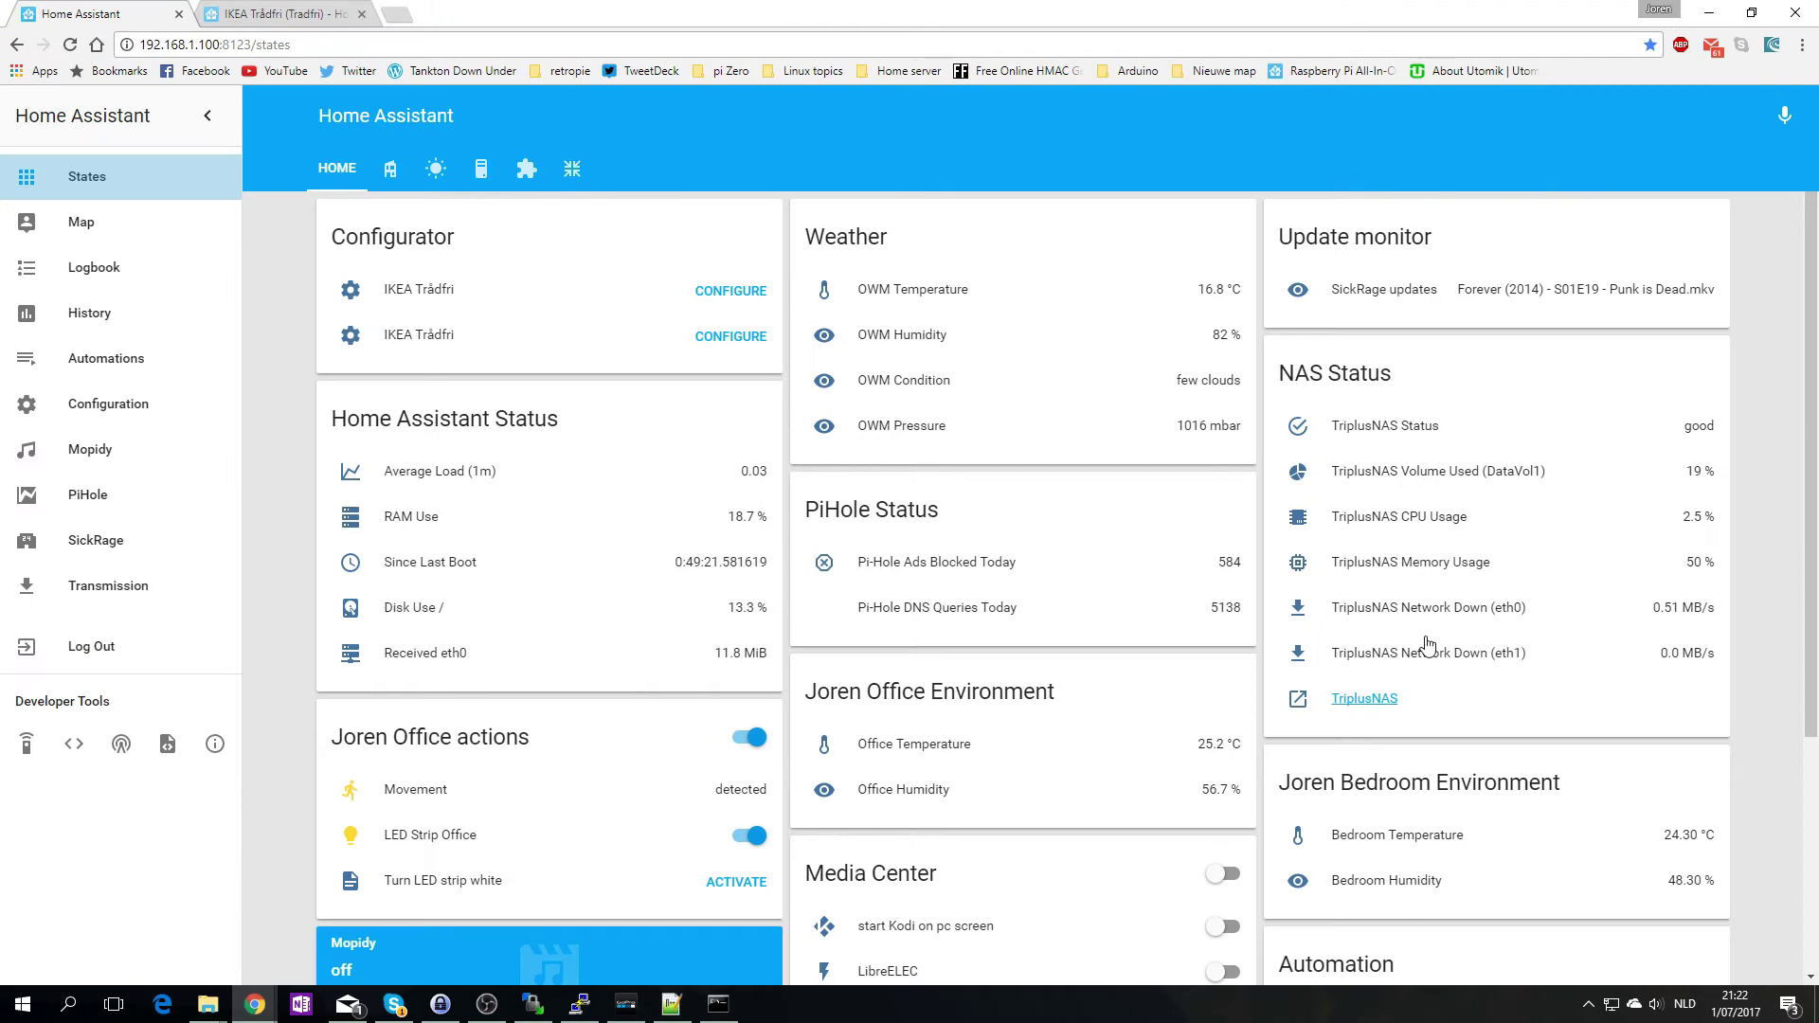
{"action": "left_click", "coordinate": [95, 404]}
{"action": "scroll", "coordinate": [1372, 610], "scroll_direction": "down", "scroll_amount": 4}
{"action": "left_click", "coordinate": [1239, 594]}
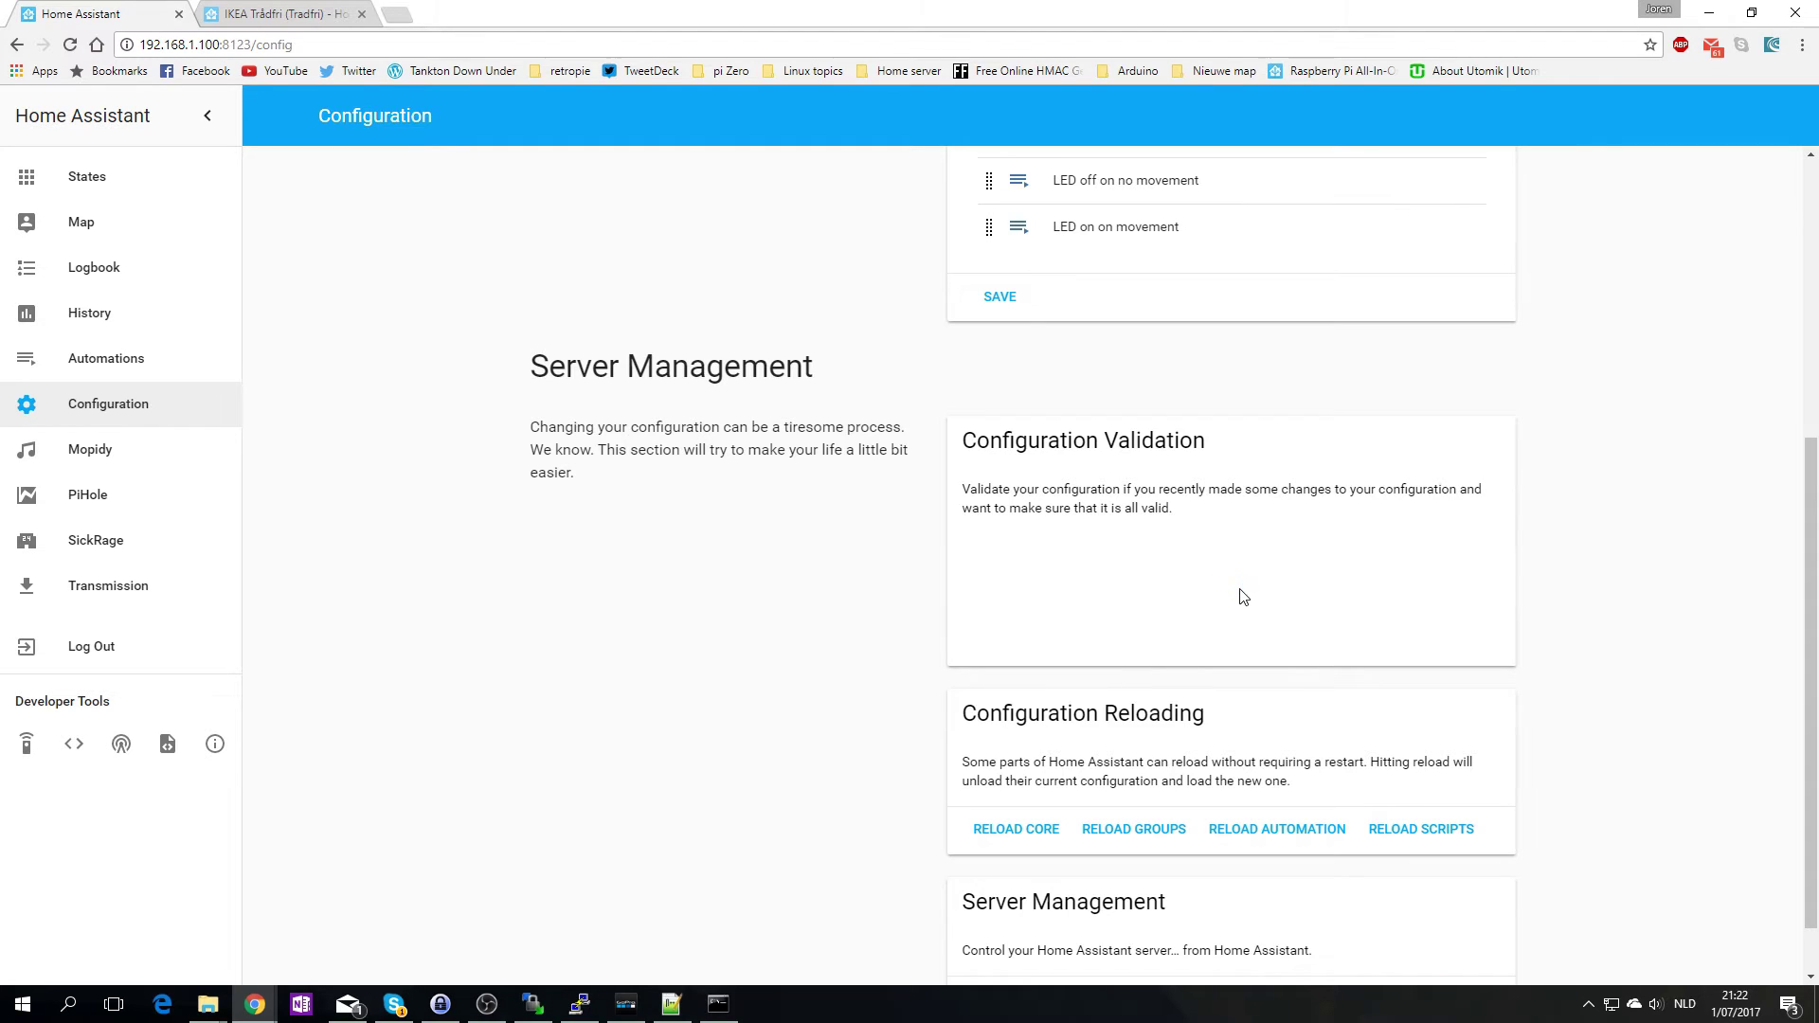
- Restart the Home Assistant server from Server Management
{"action": "scroll", "coordinate": [861, 589], "scroll_direction": "down", "scroll_amount": 1}
{"action": "left_click", "coordinate": [1000, 941]}
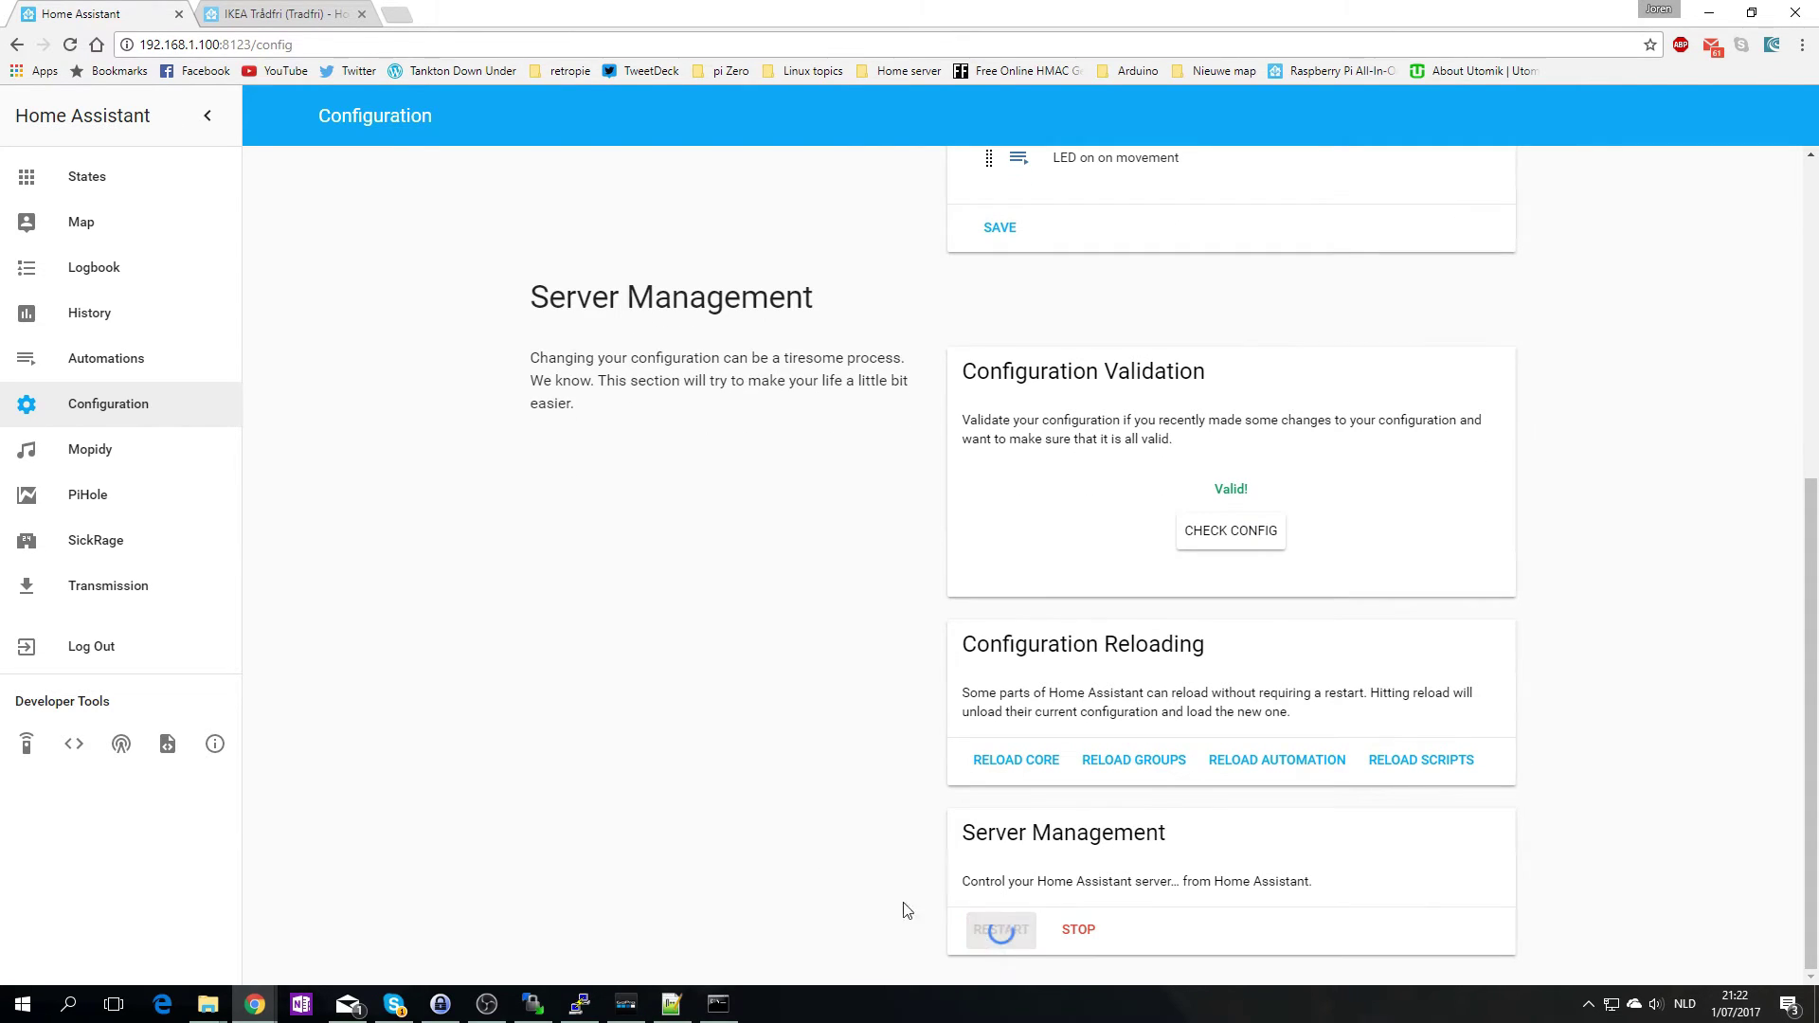
{"action": "left_click", "coordinate": [1001, 936]}
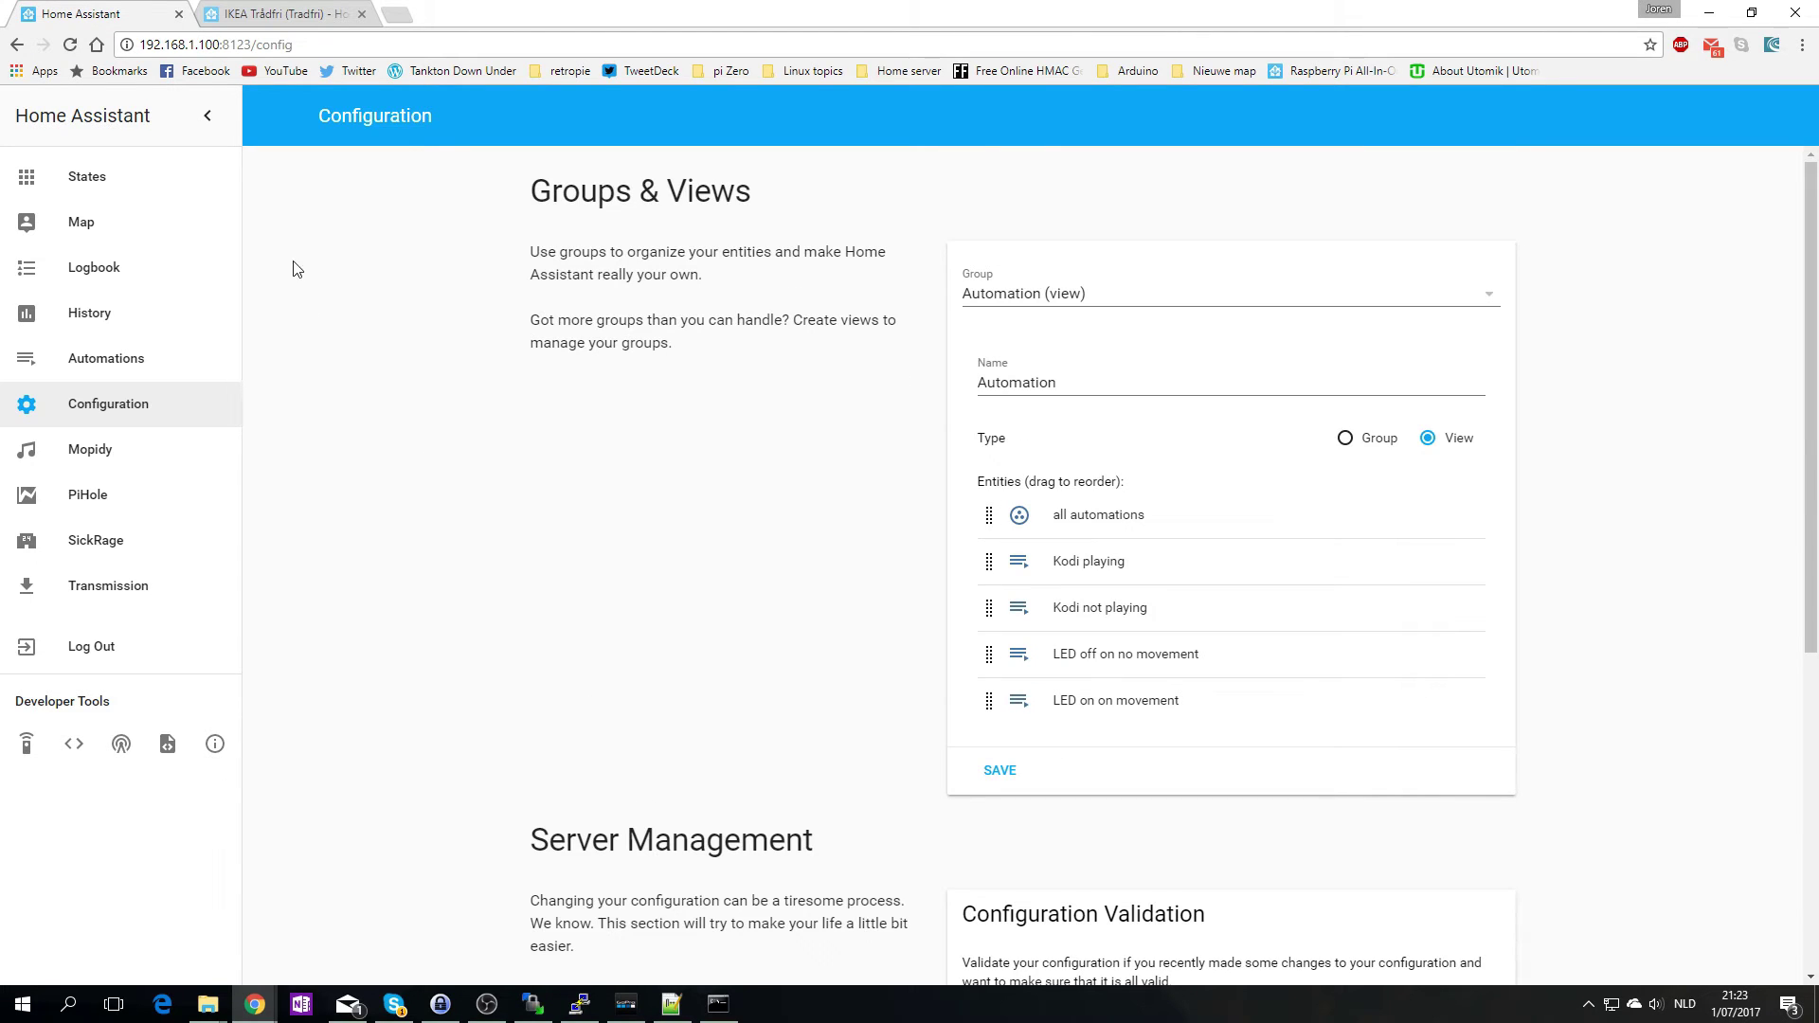
- On the States dashboard, open and close the TRADFRI group and unnamed device details
{"action": "left_click", "coordinate": [96, 174]}
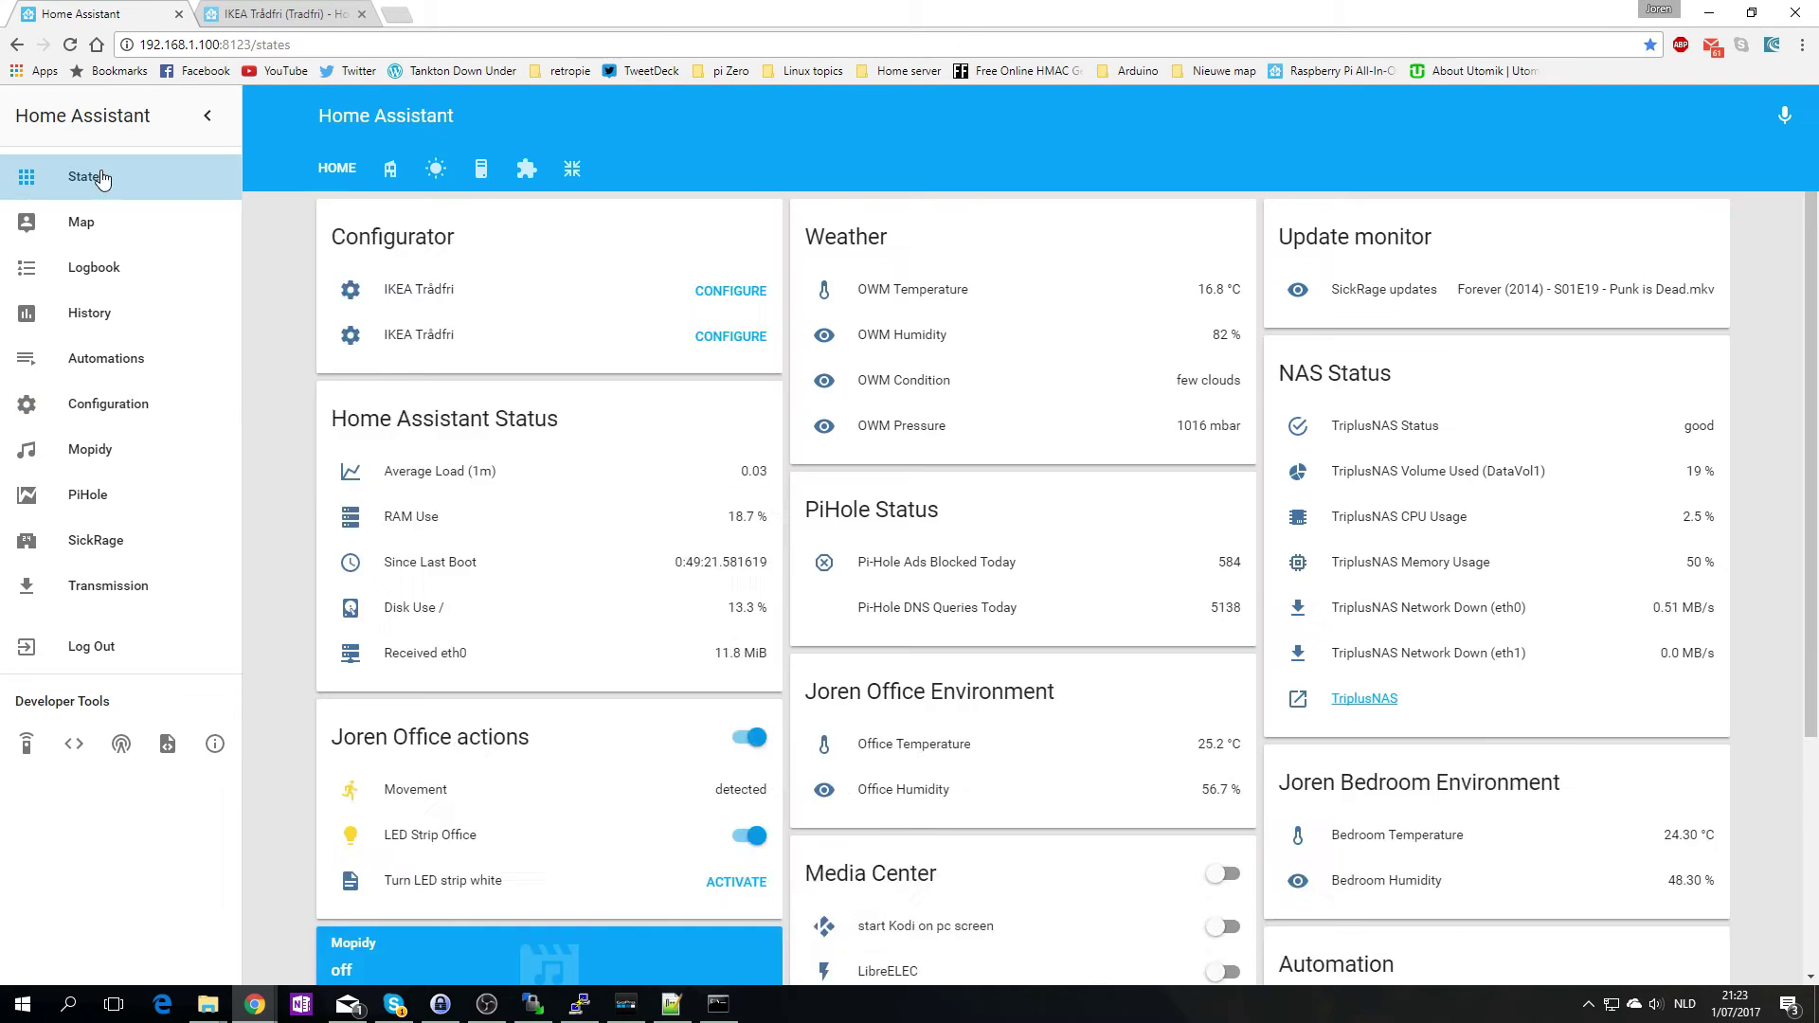
{"action": "scroll", "coordinate": [446, 445], "scroll_direction": "down", "scroll_amount": 4}
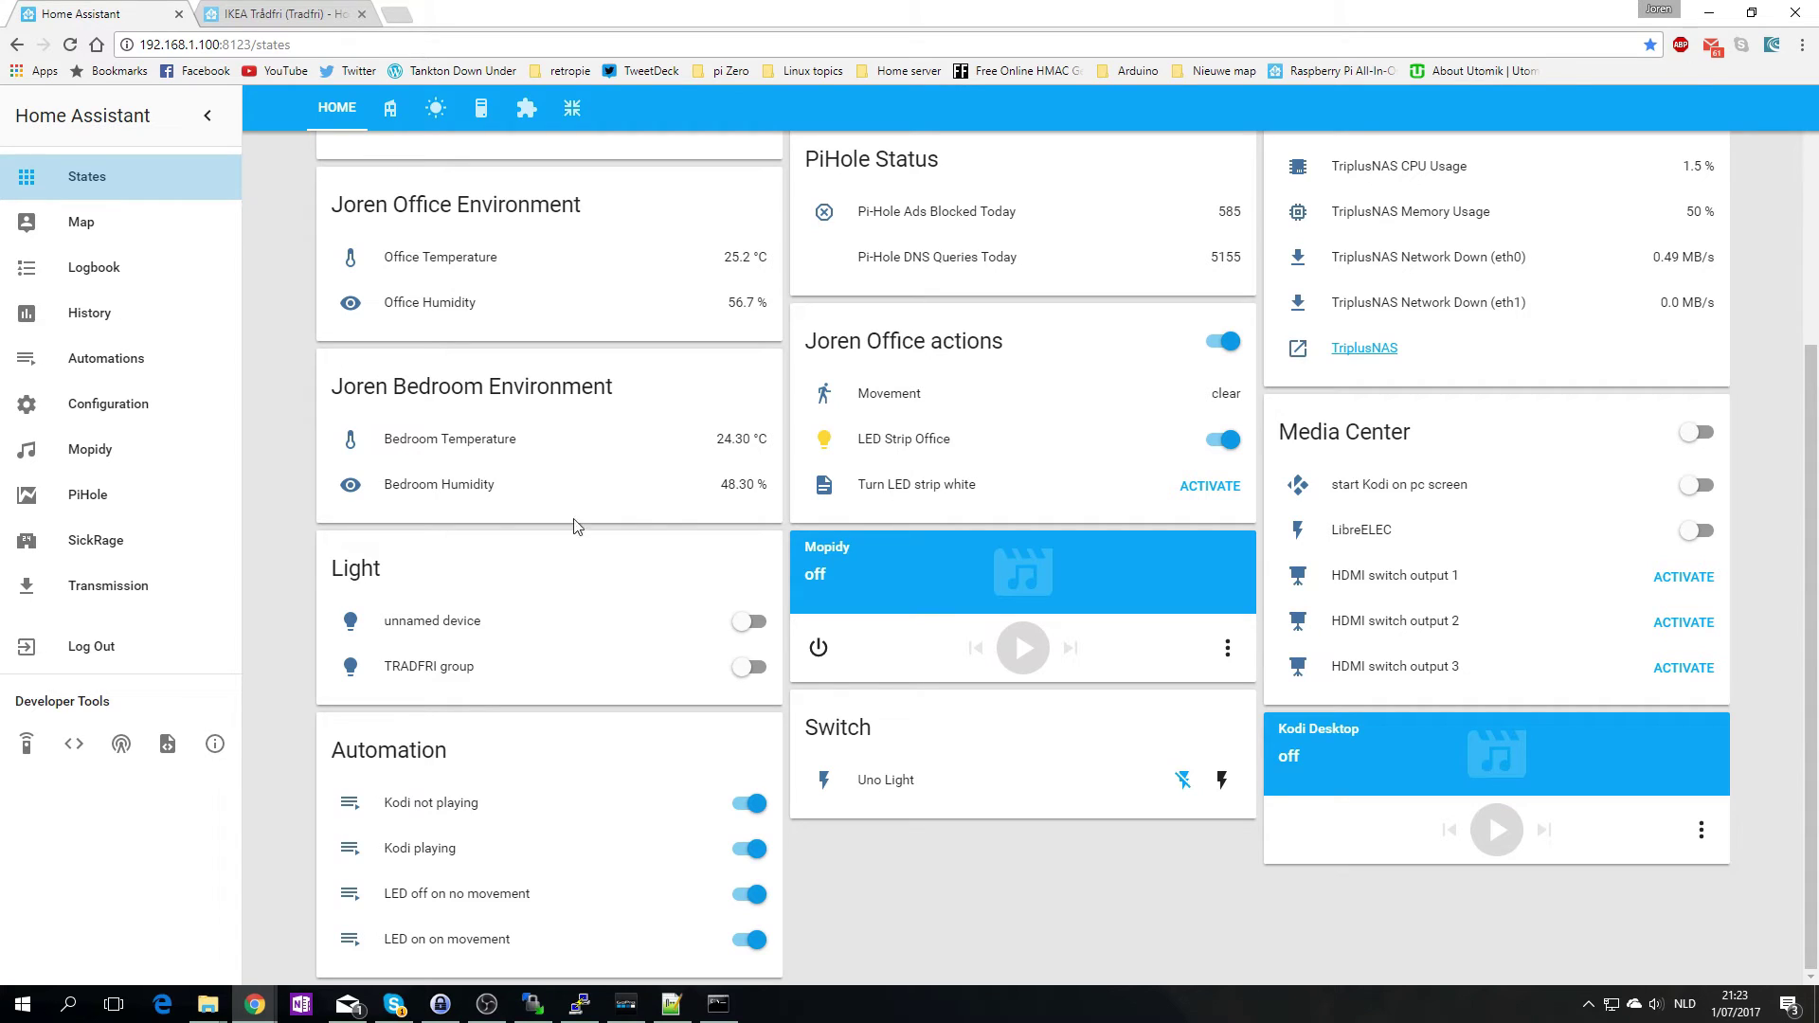
{"action": "left_click", "coordinate": [386, 668]}
{"action": "left_click", "coordinate": [284, 662]}
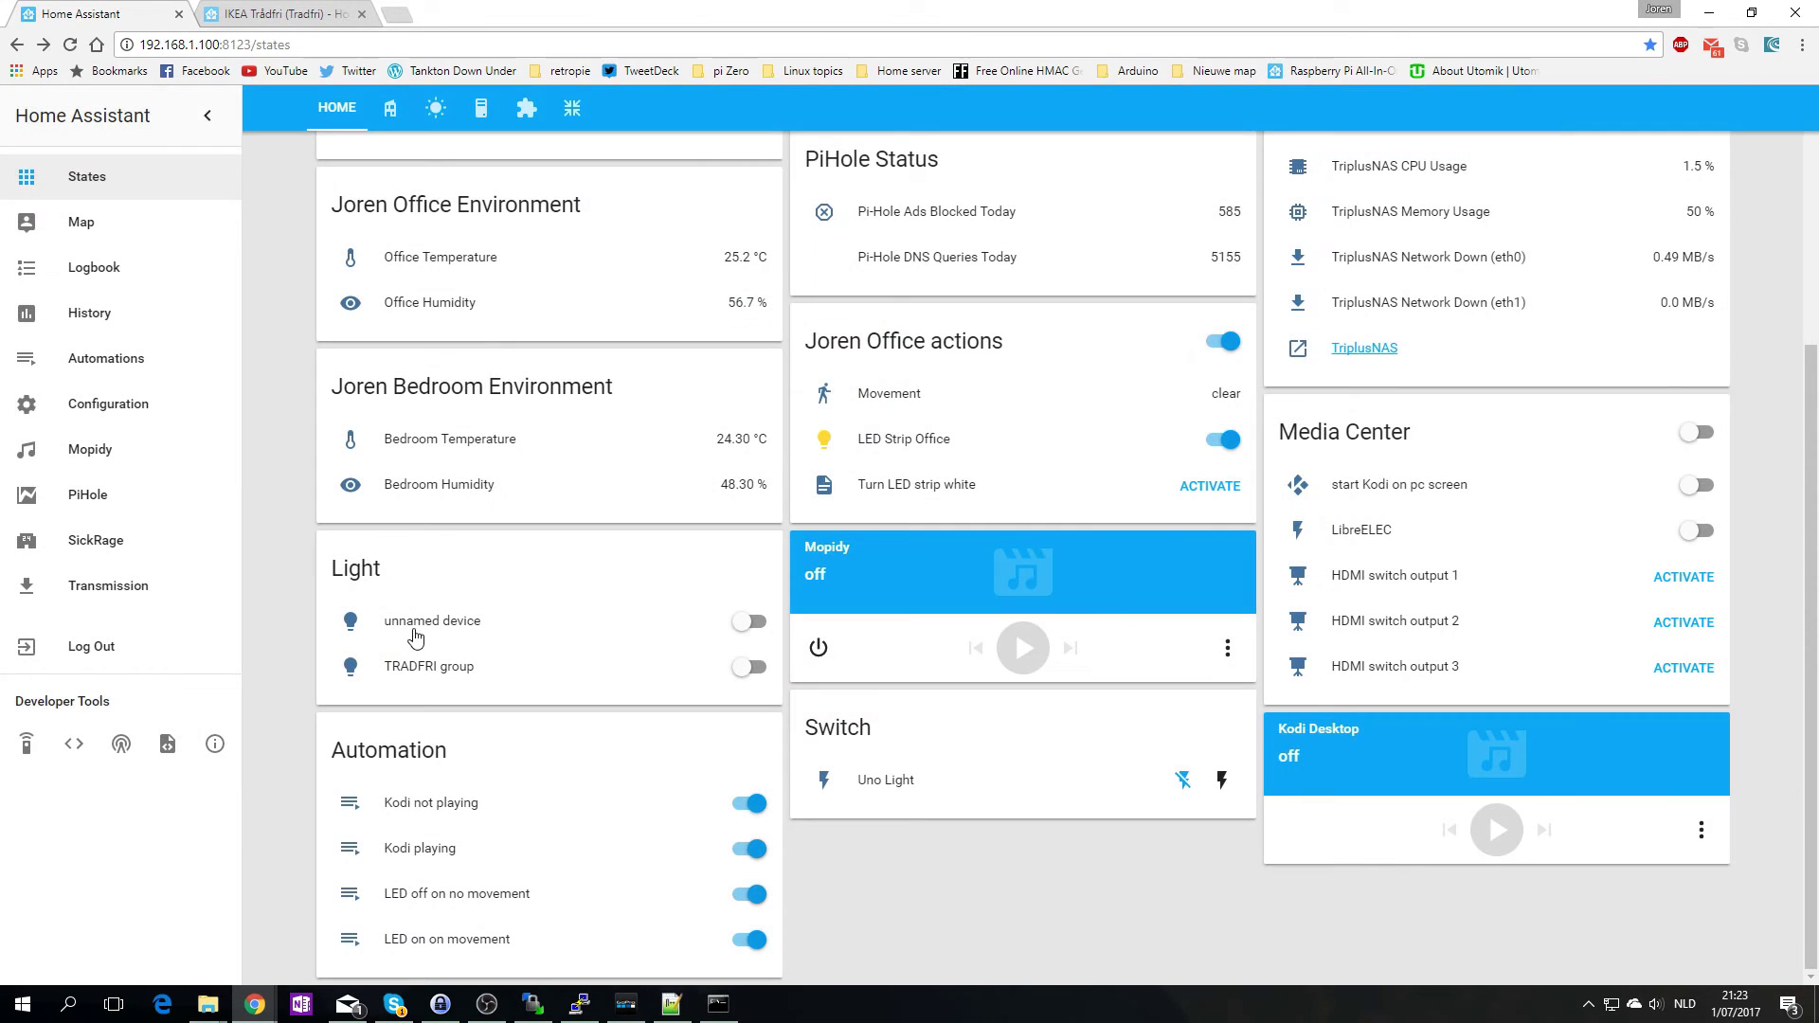
{"action": "left_click", "coordinate": [418, 631]}
{"action": "left_click", "coordinate": [283, 633]}
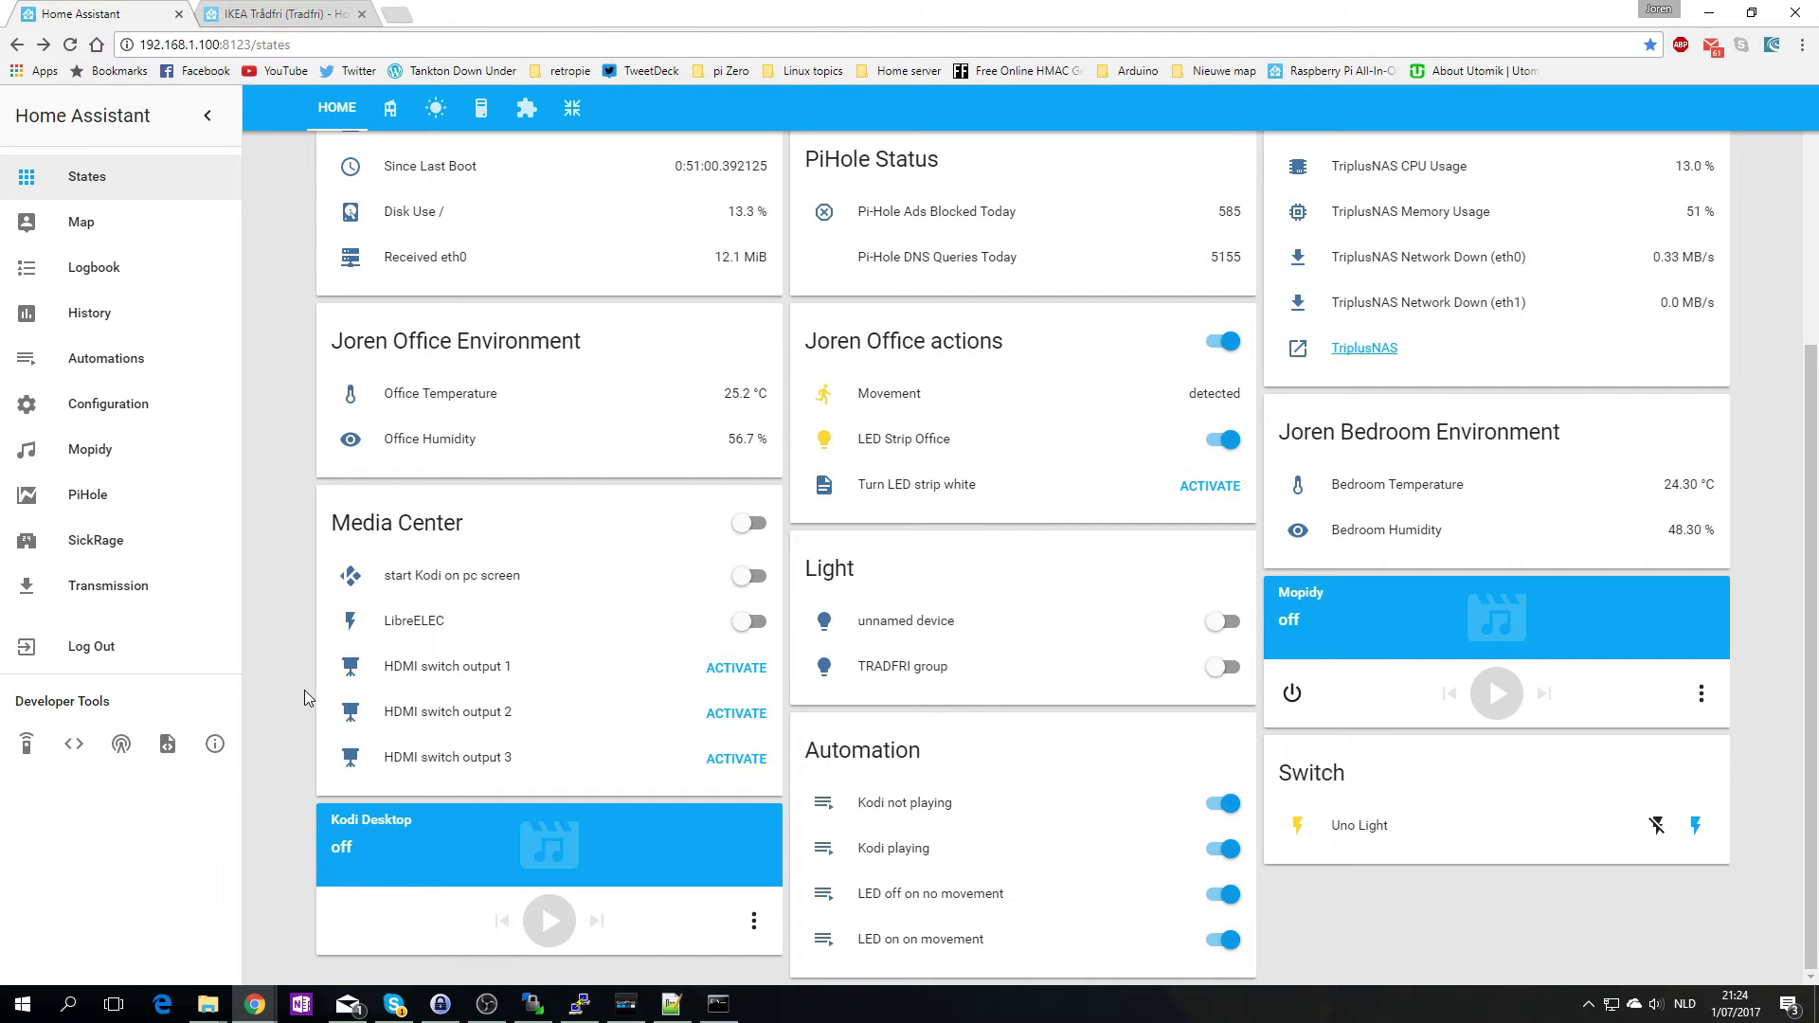
- Configure the IKEA Trådfri gateway by entering its security code and confirming
{"action": "scroll", "coordinate": [1218, 528], "scroll_direction": "up", "scroll_amount": 4}
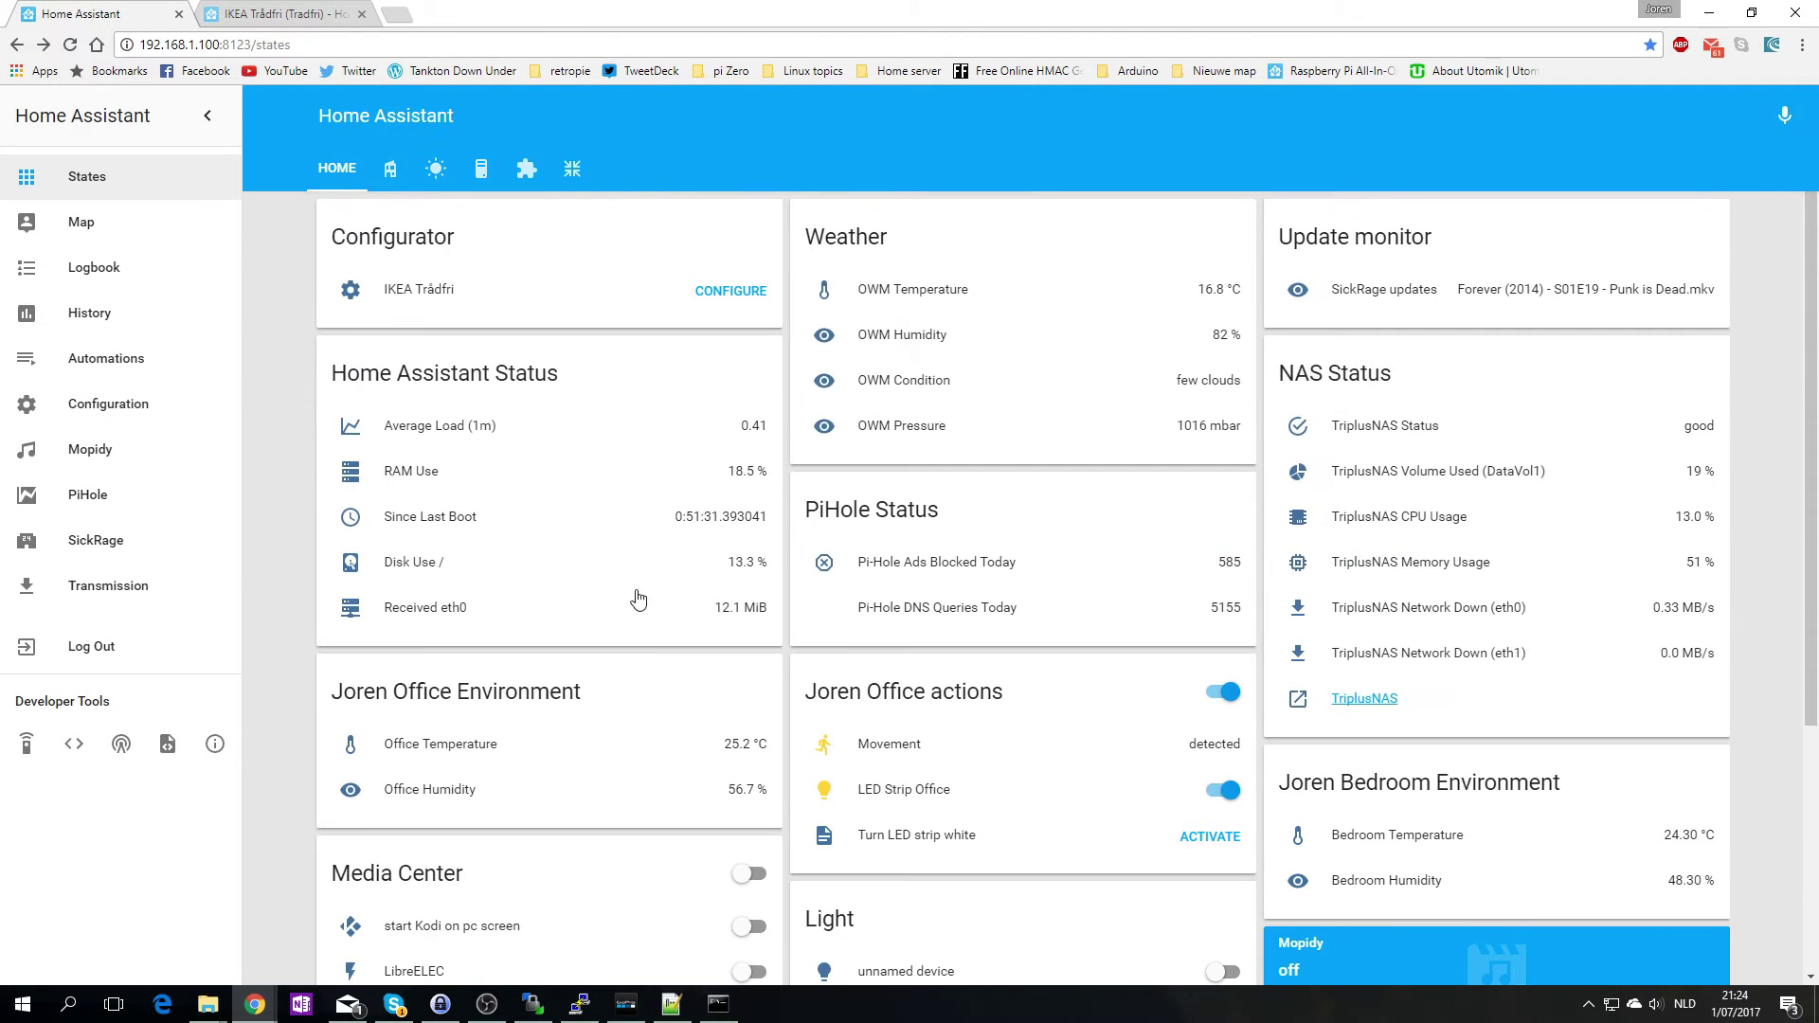
{"action": "scroll", "coordinate": [638, 599], "scroll_direction": "down", "scroll_amount": 4}
{"action": "scroll", "coordinate": [638, 599], "scroll_direction": "up", "scroll_amount": 4}
{"action": "left_click", "coordinate": [706, 293]}
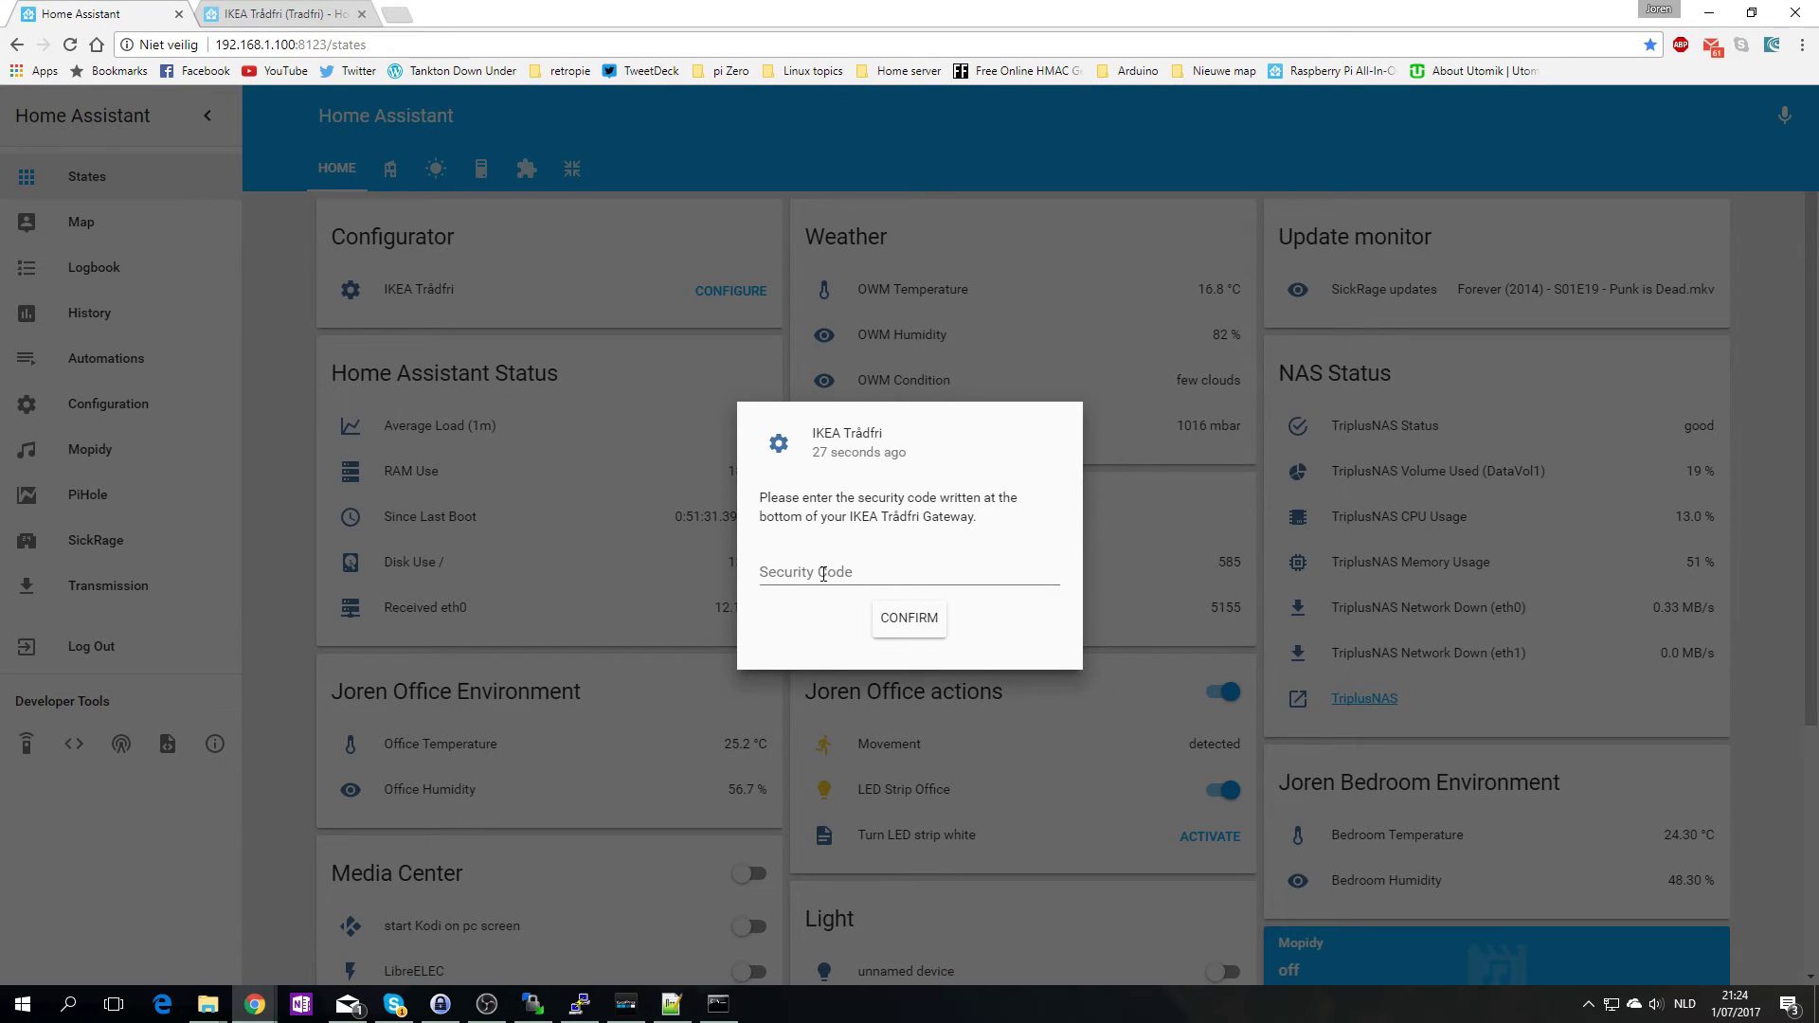
{"action": "left_click", "coordinate": [822, 573]}
{"action": "key", "text": "ctrl+v"}
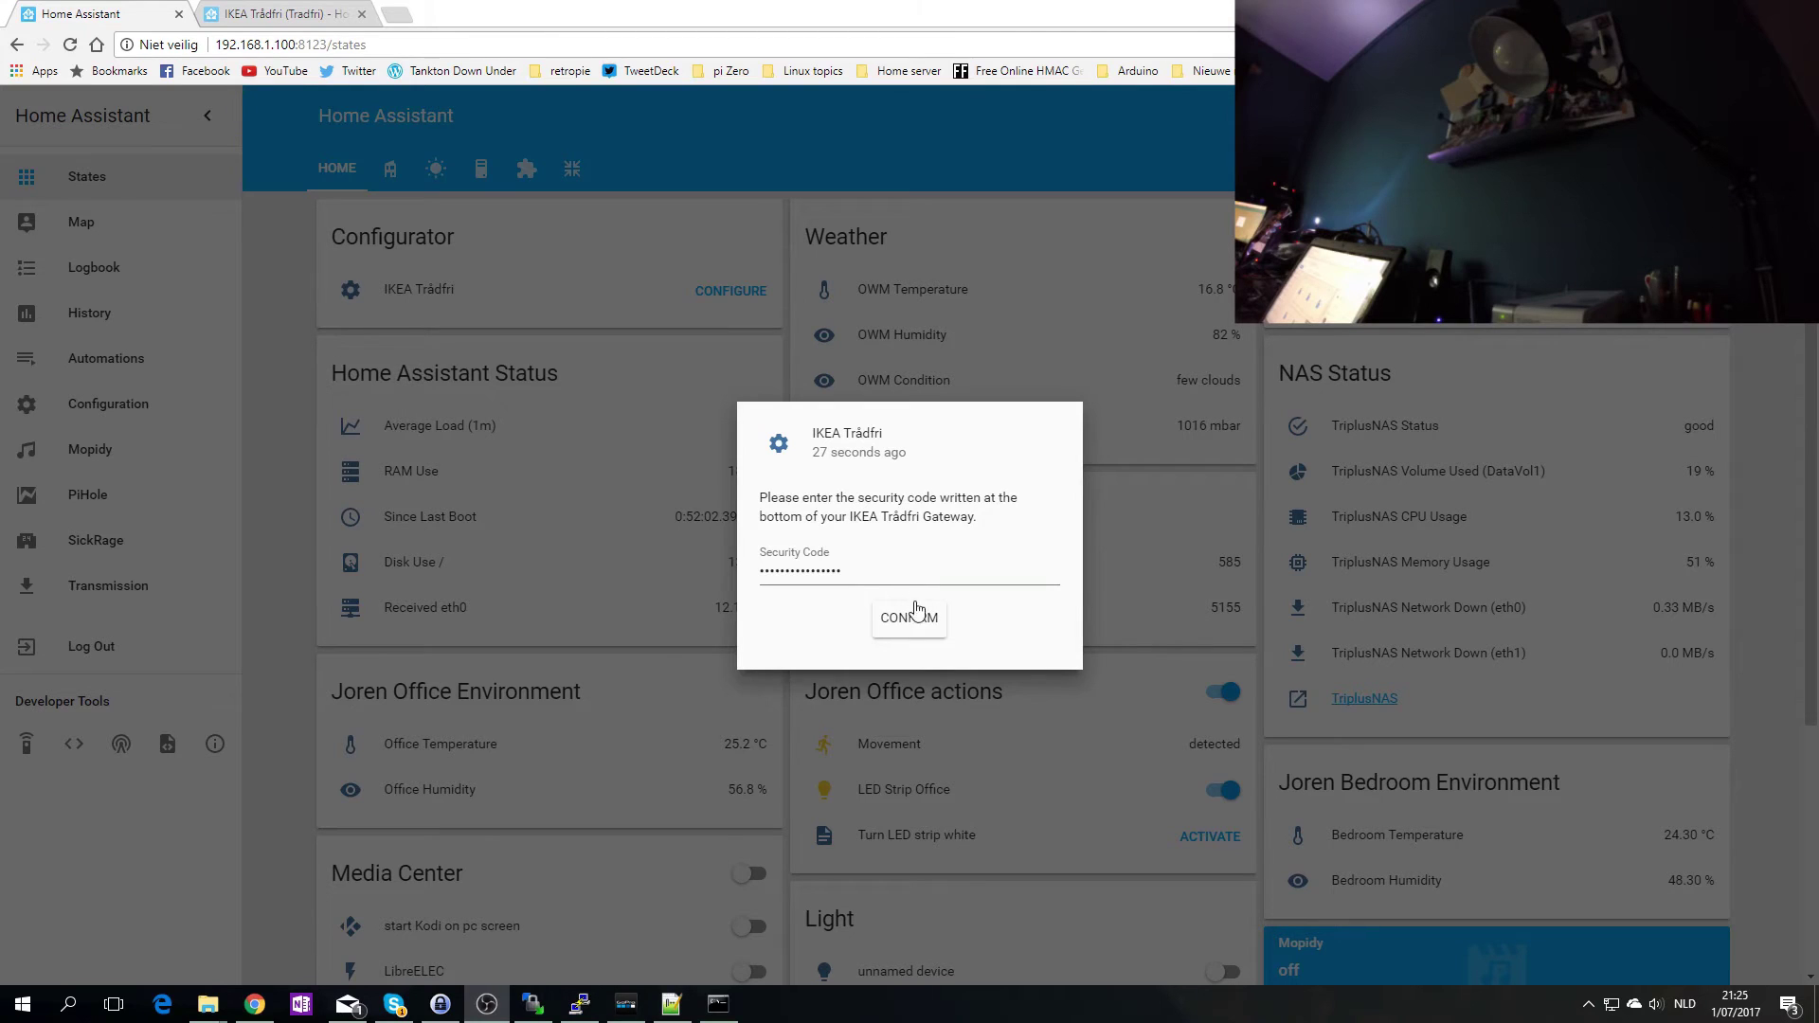
{"action": "left_click", "coordinate": [913, 620]}
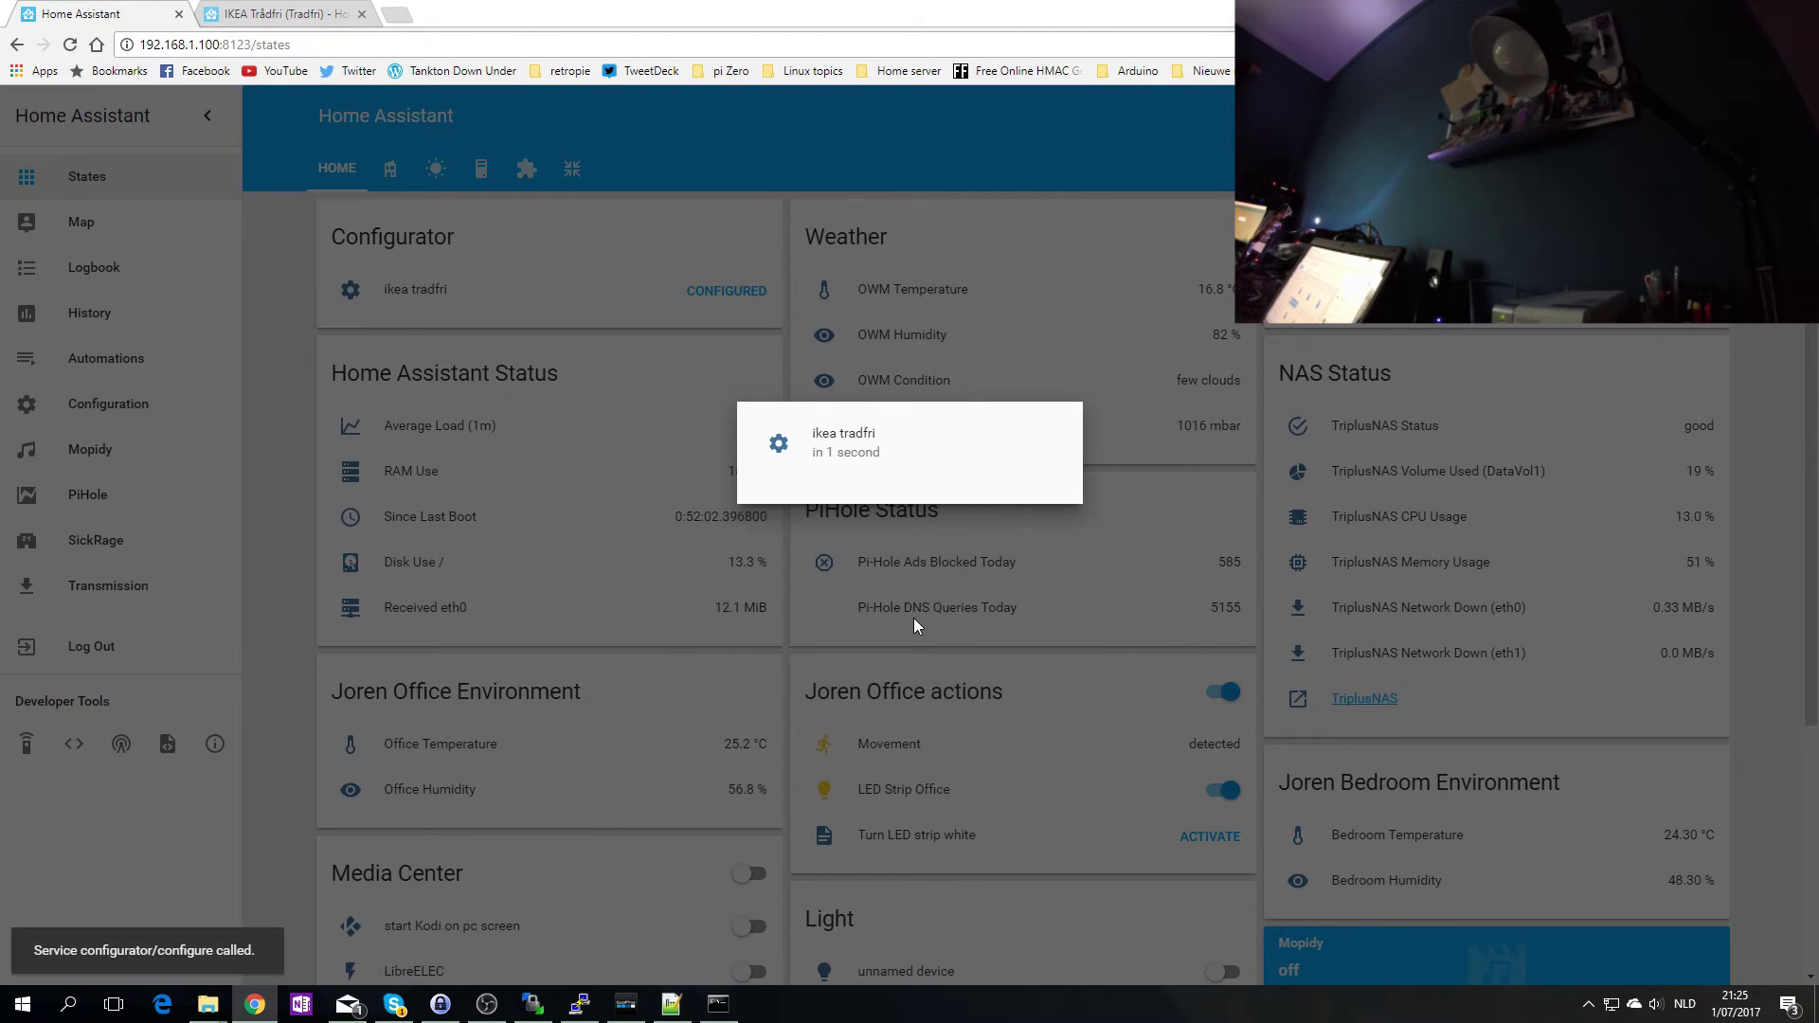
- Turn on the TRADFRI group and slide its brightness to maximum, minimum, then maximum again
{"action": "scroll", "coordinate": [498, 677], "scroll_direction": "down", "scroll_amount": 4}
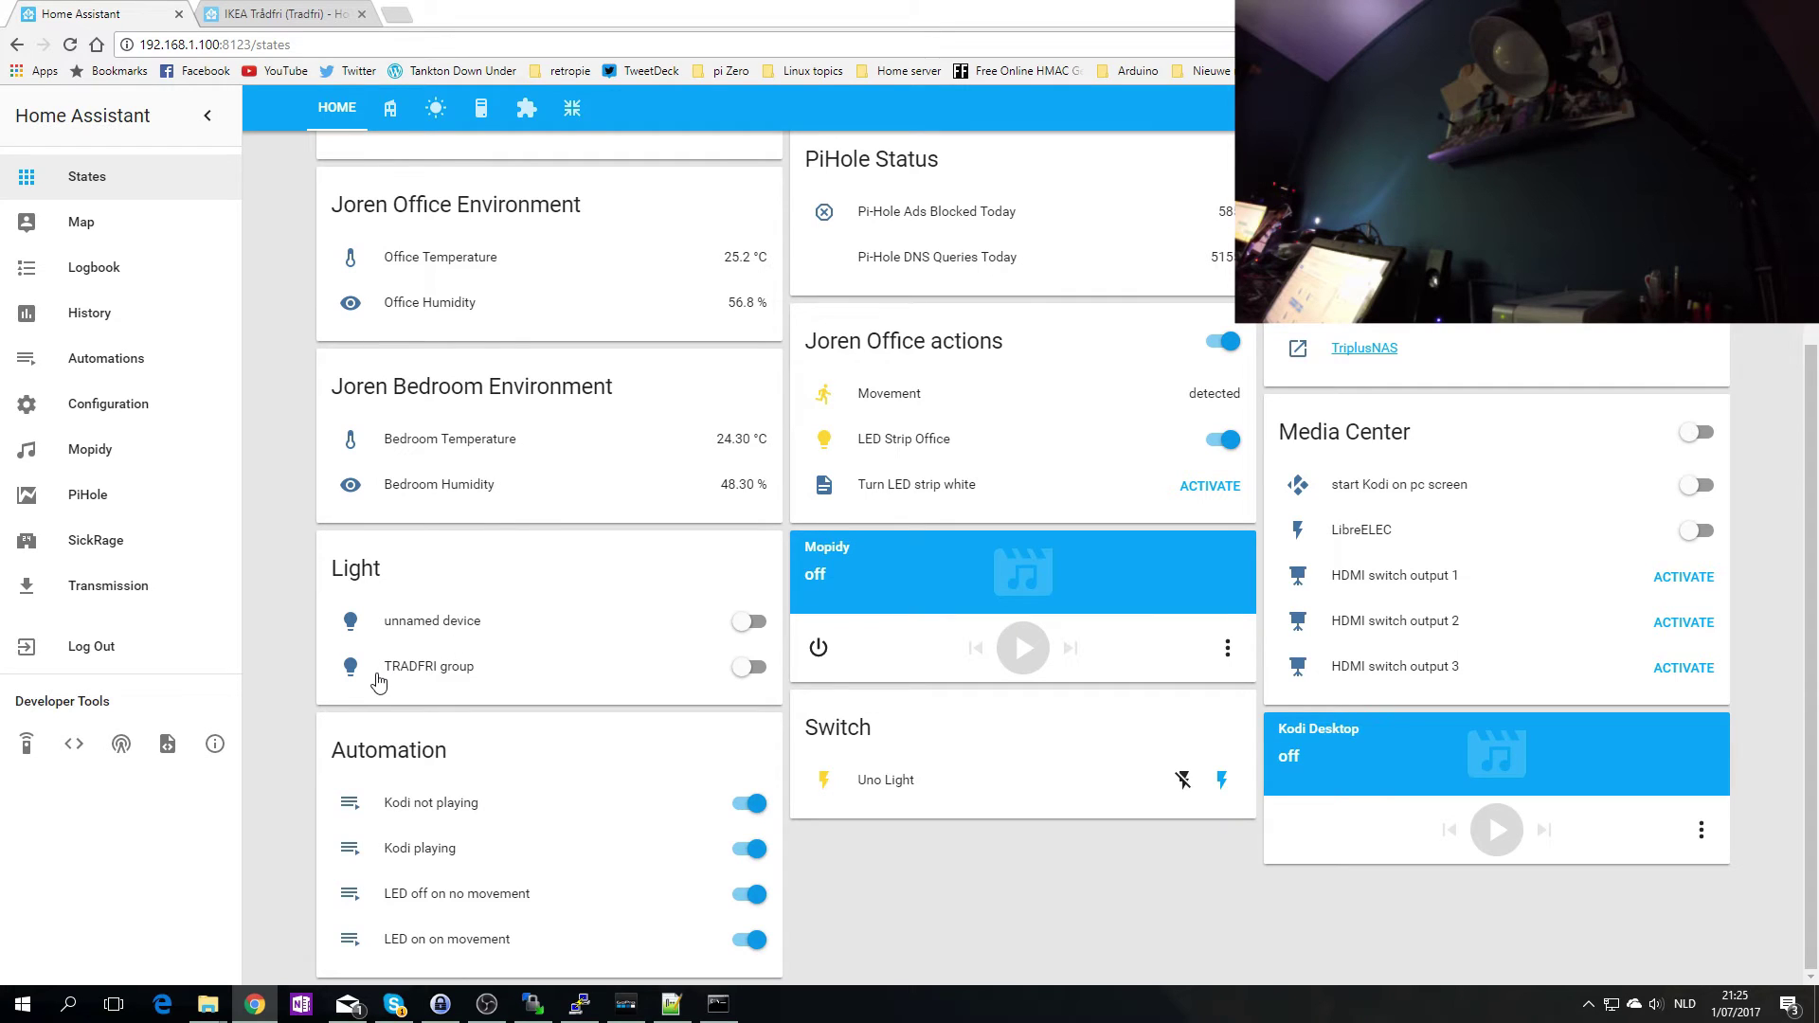
{"action": "left_click", "coordinate": [748, 674]}
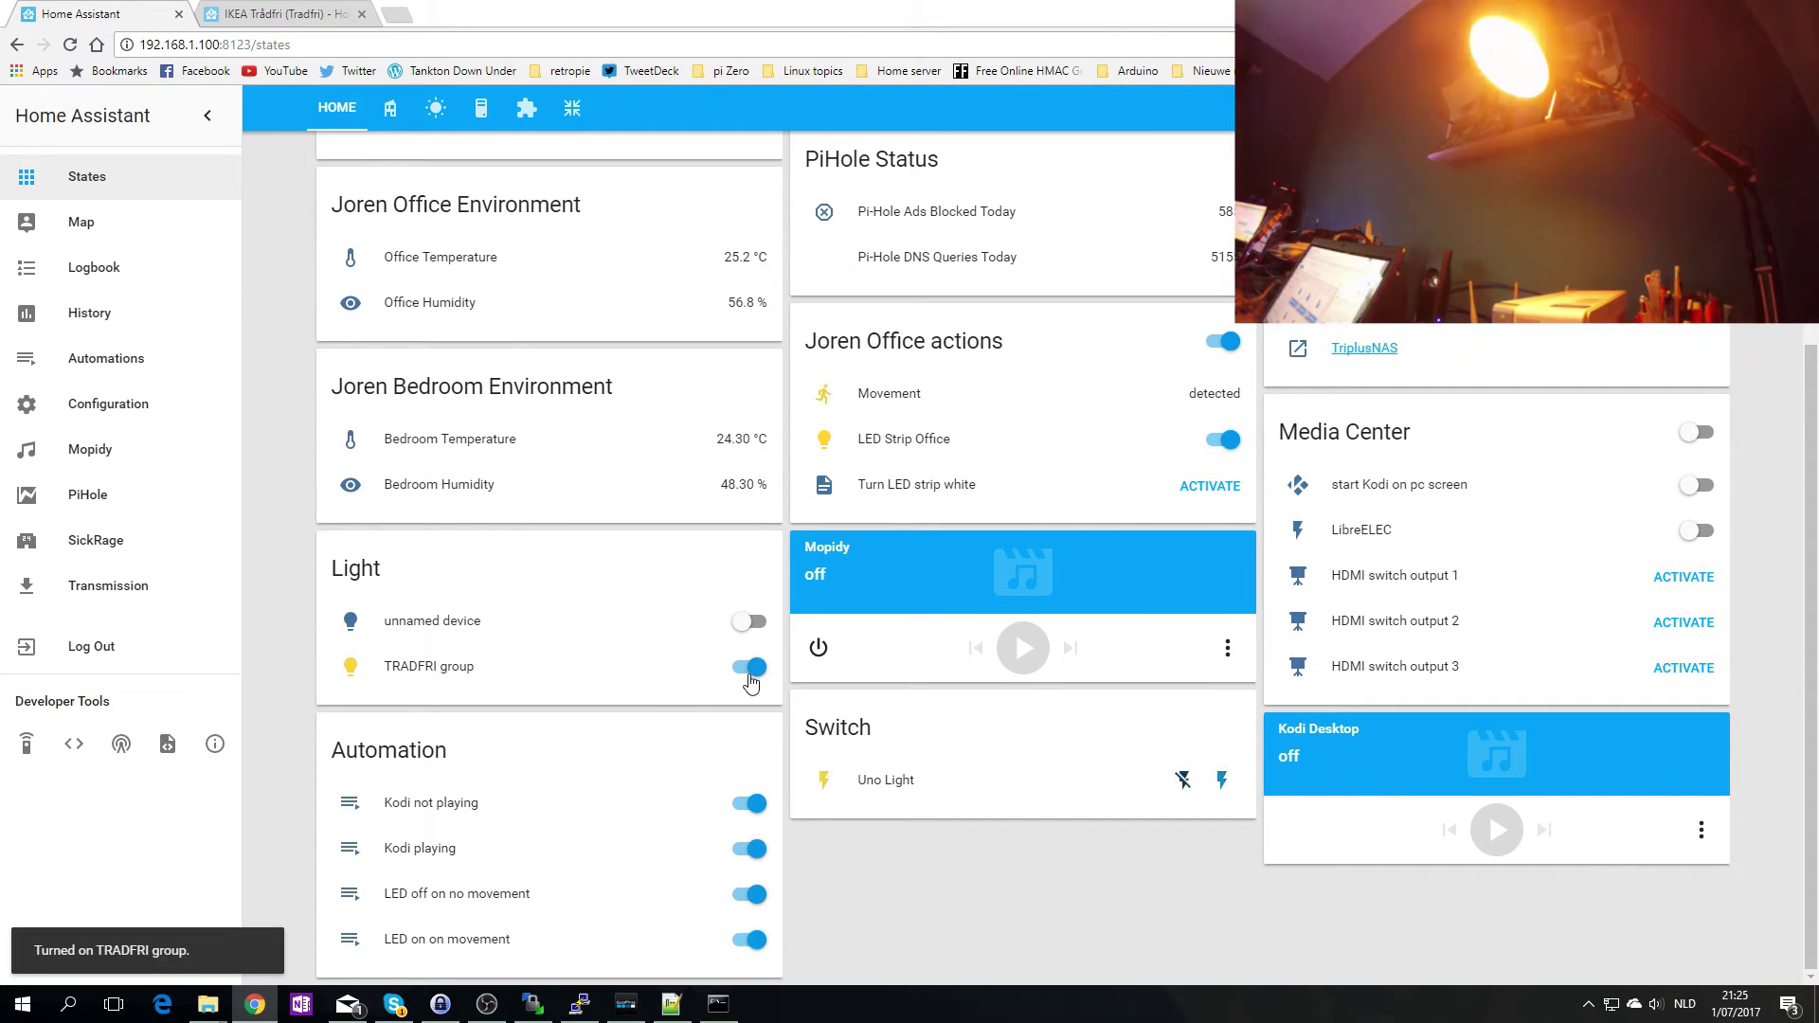
{"action": "left_click", "coordinate": [465, 668]}
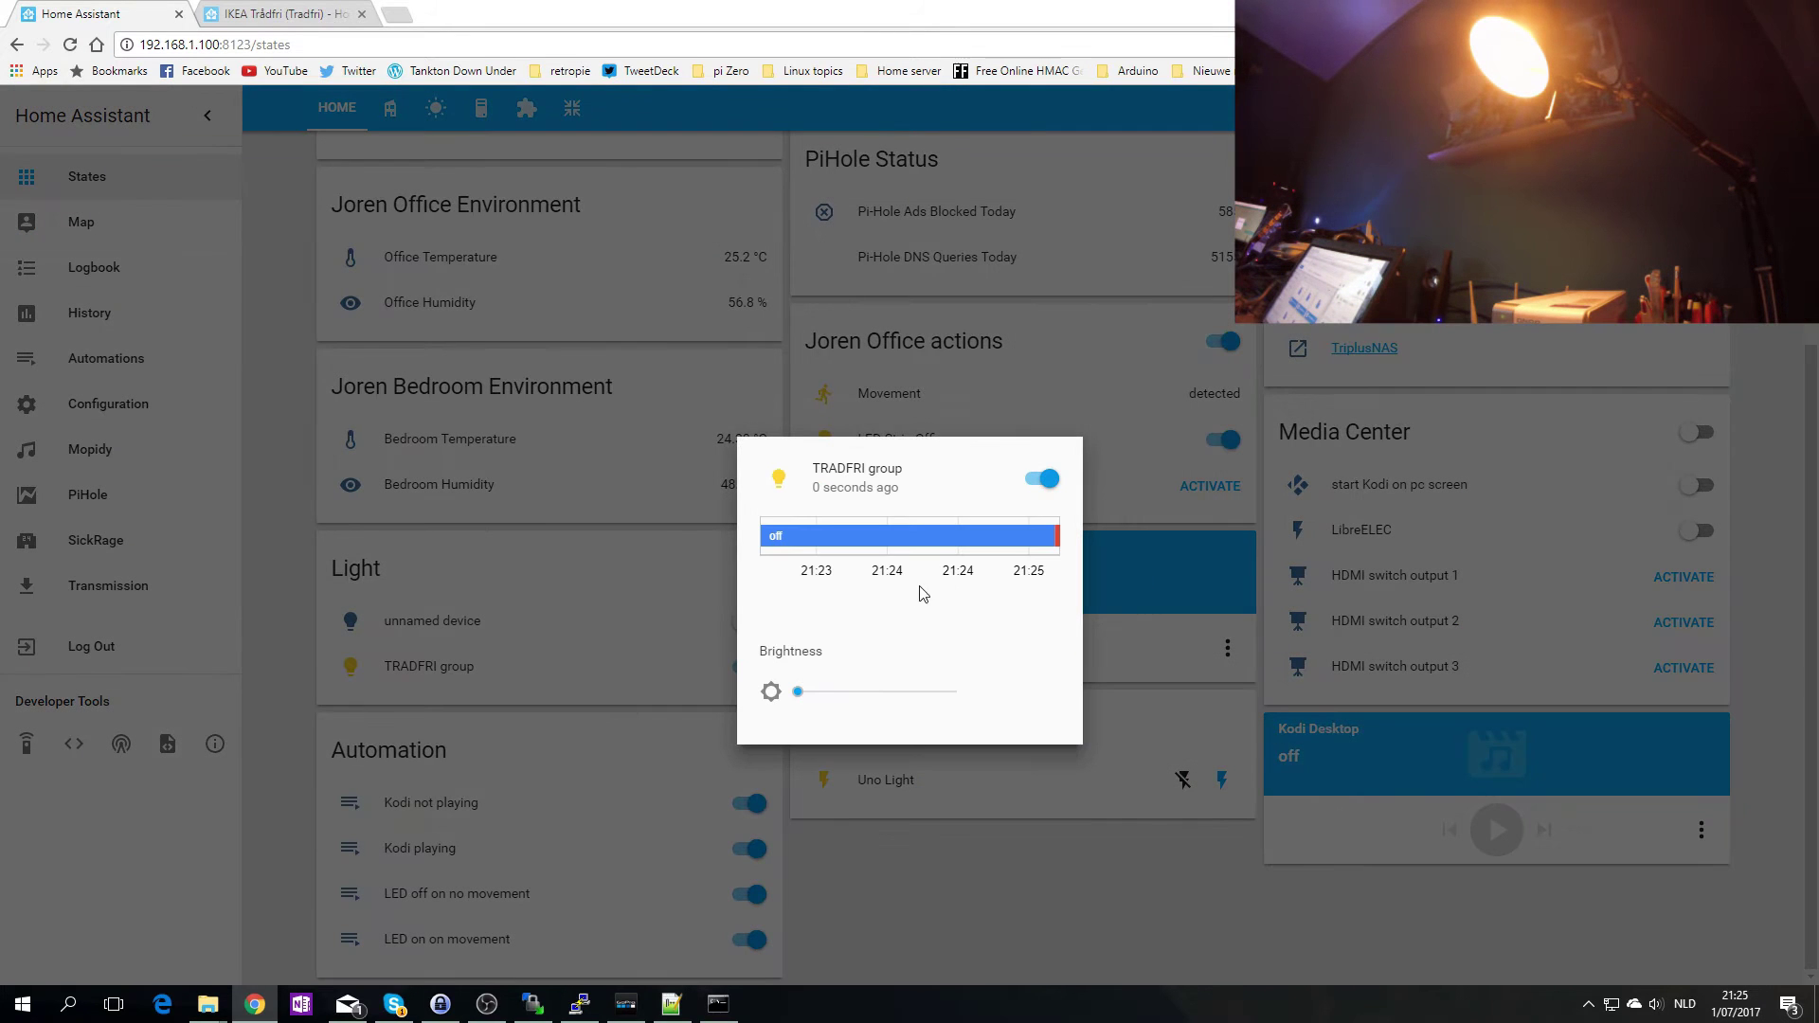
{"action": "left_click_drag", "start_coordinate": [801, 697], "coordinate": [1002, 702]}
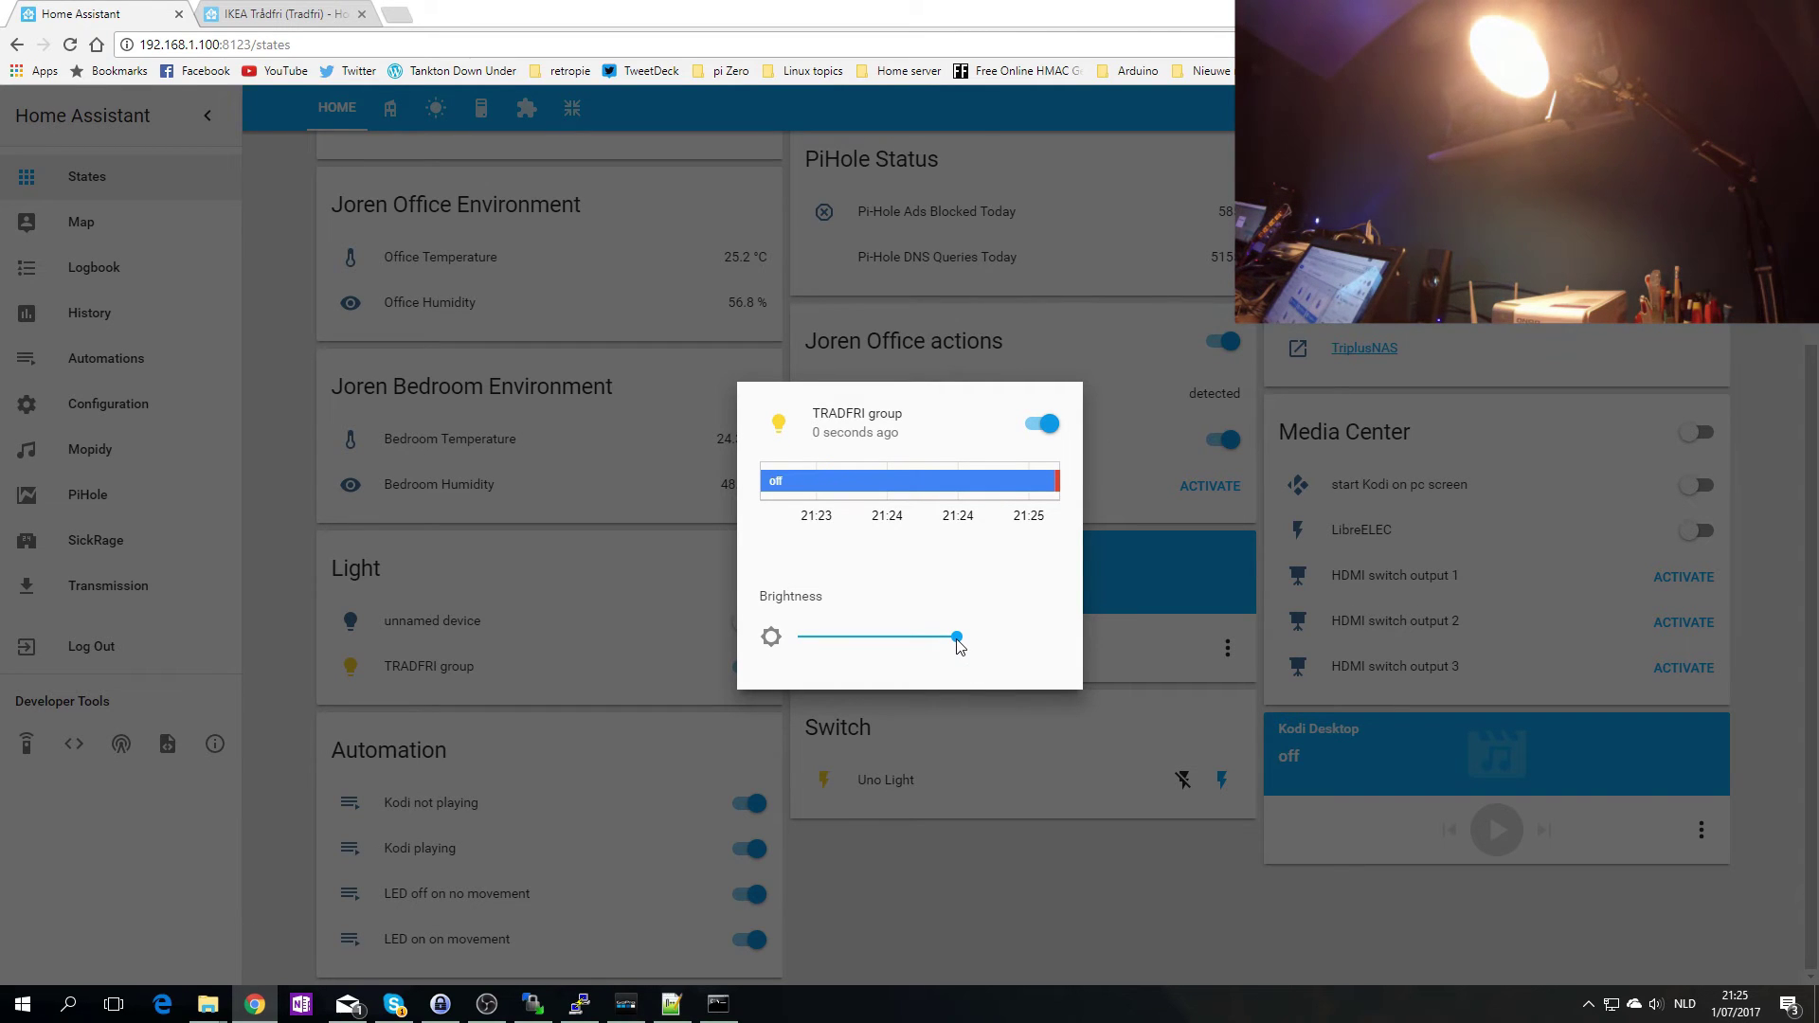
{"action": "left_click_drag", "start_coordinate": [957, 638], "coordinate": [679, 642]}
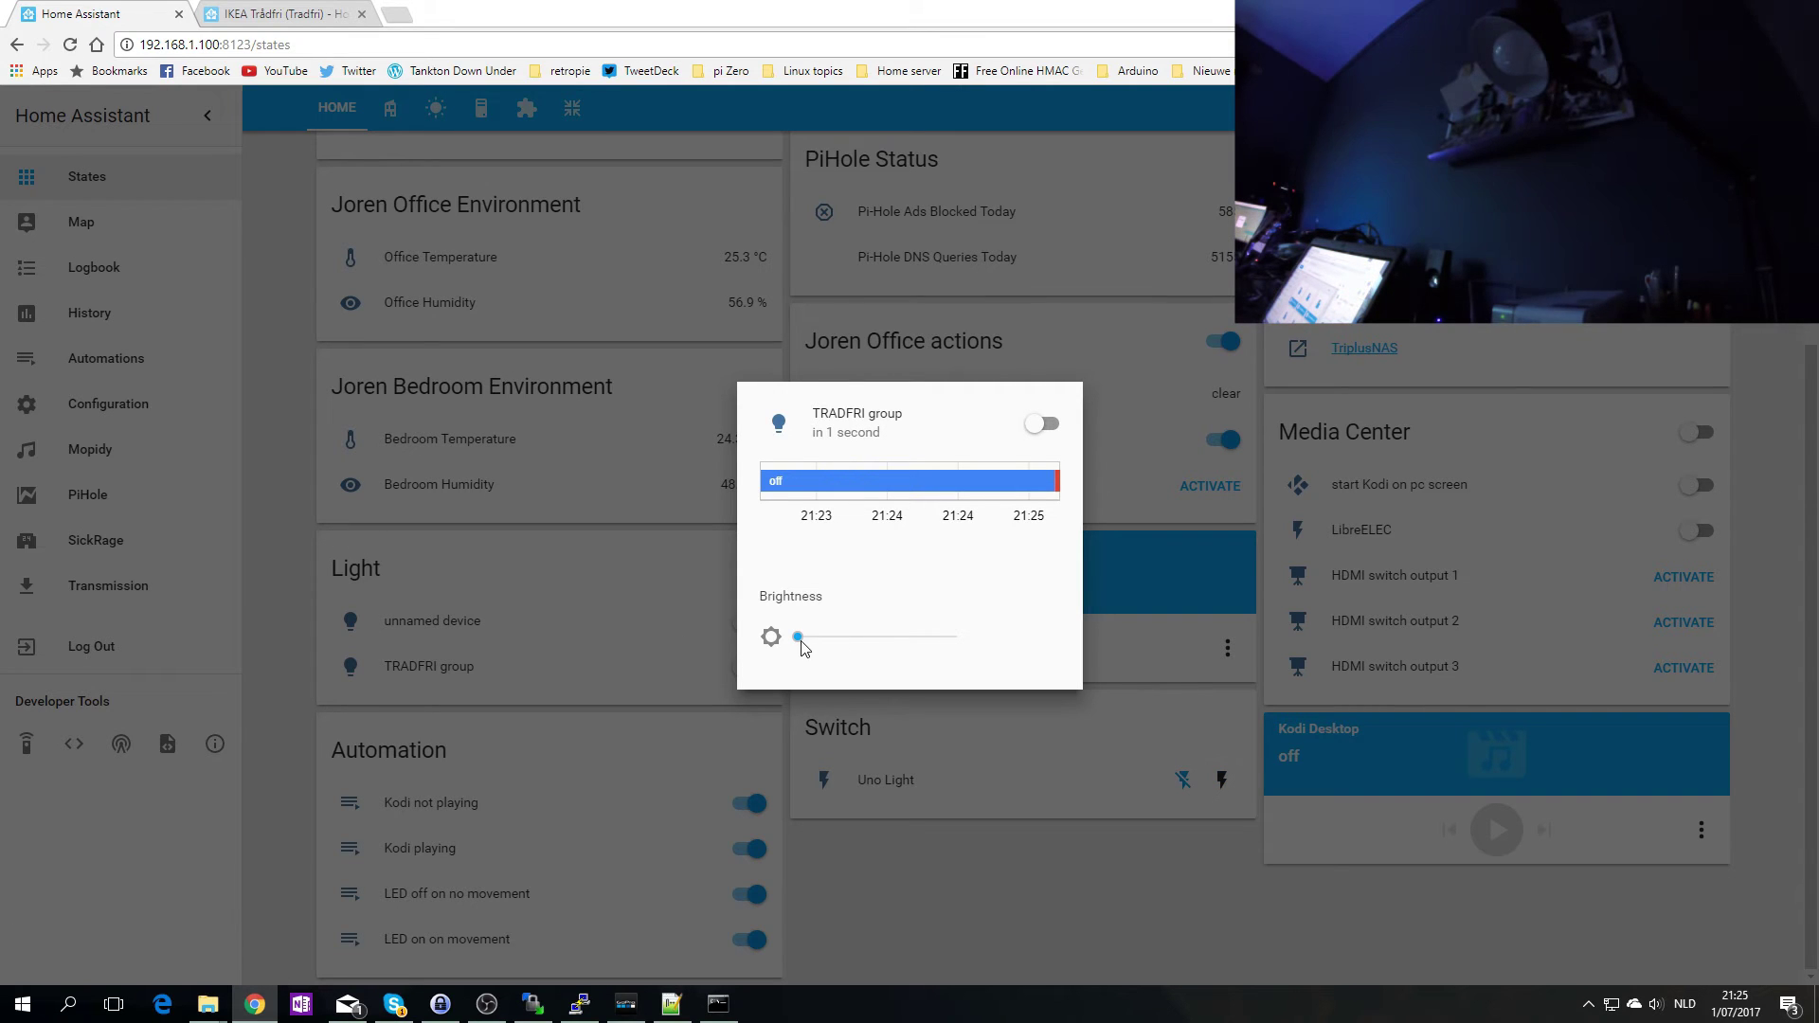
{"action": "left_click_drag", "start_coordinate": [816, 638], "coordinate": [1039, 658]}
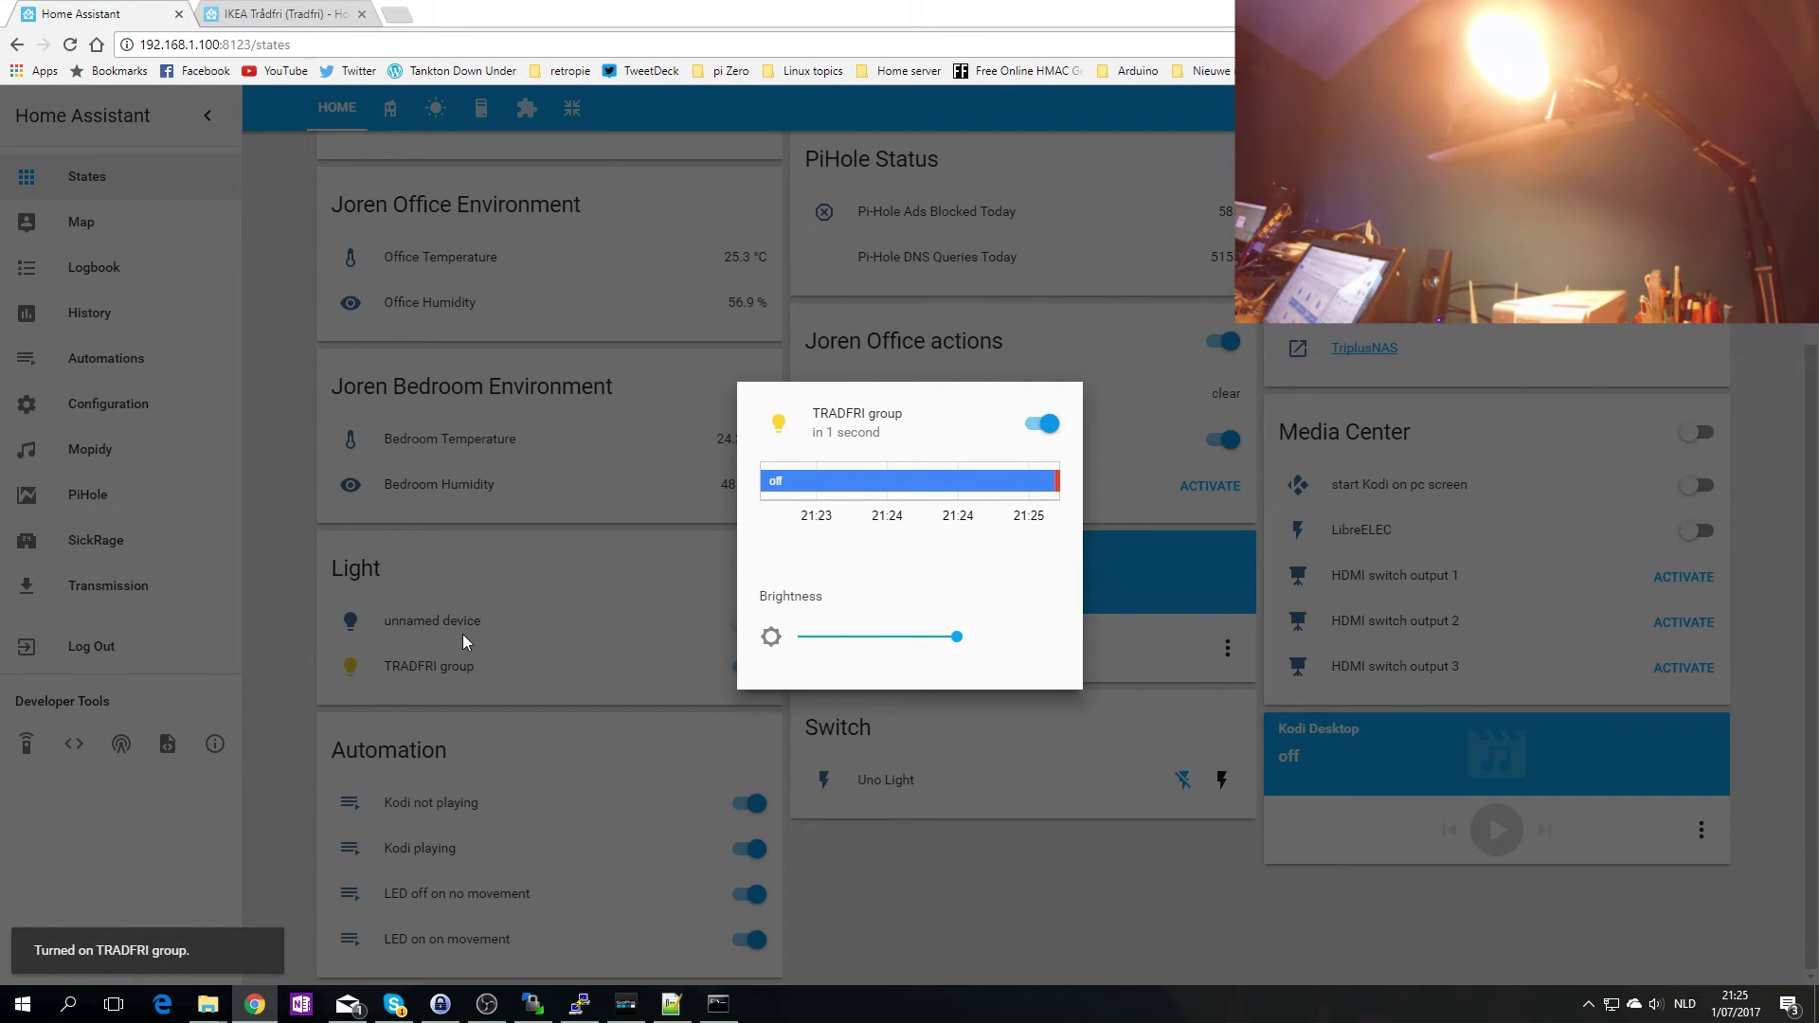
- Close the TRADFRI group details and briefly check the unnamed device's details
{"action": "left_click", "coordinate": [546, 590]}
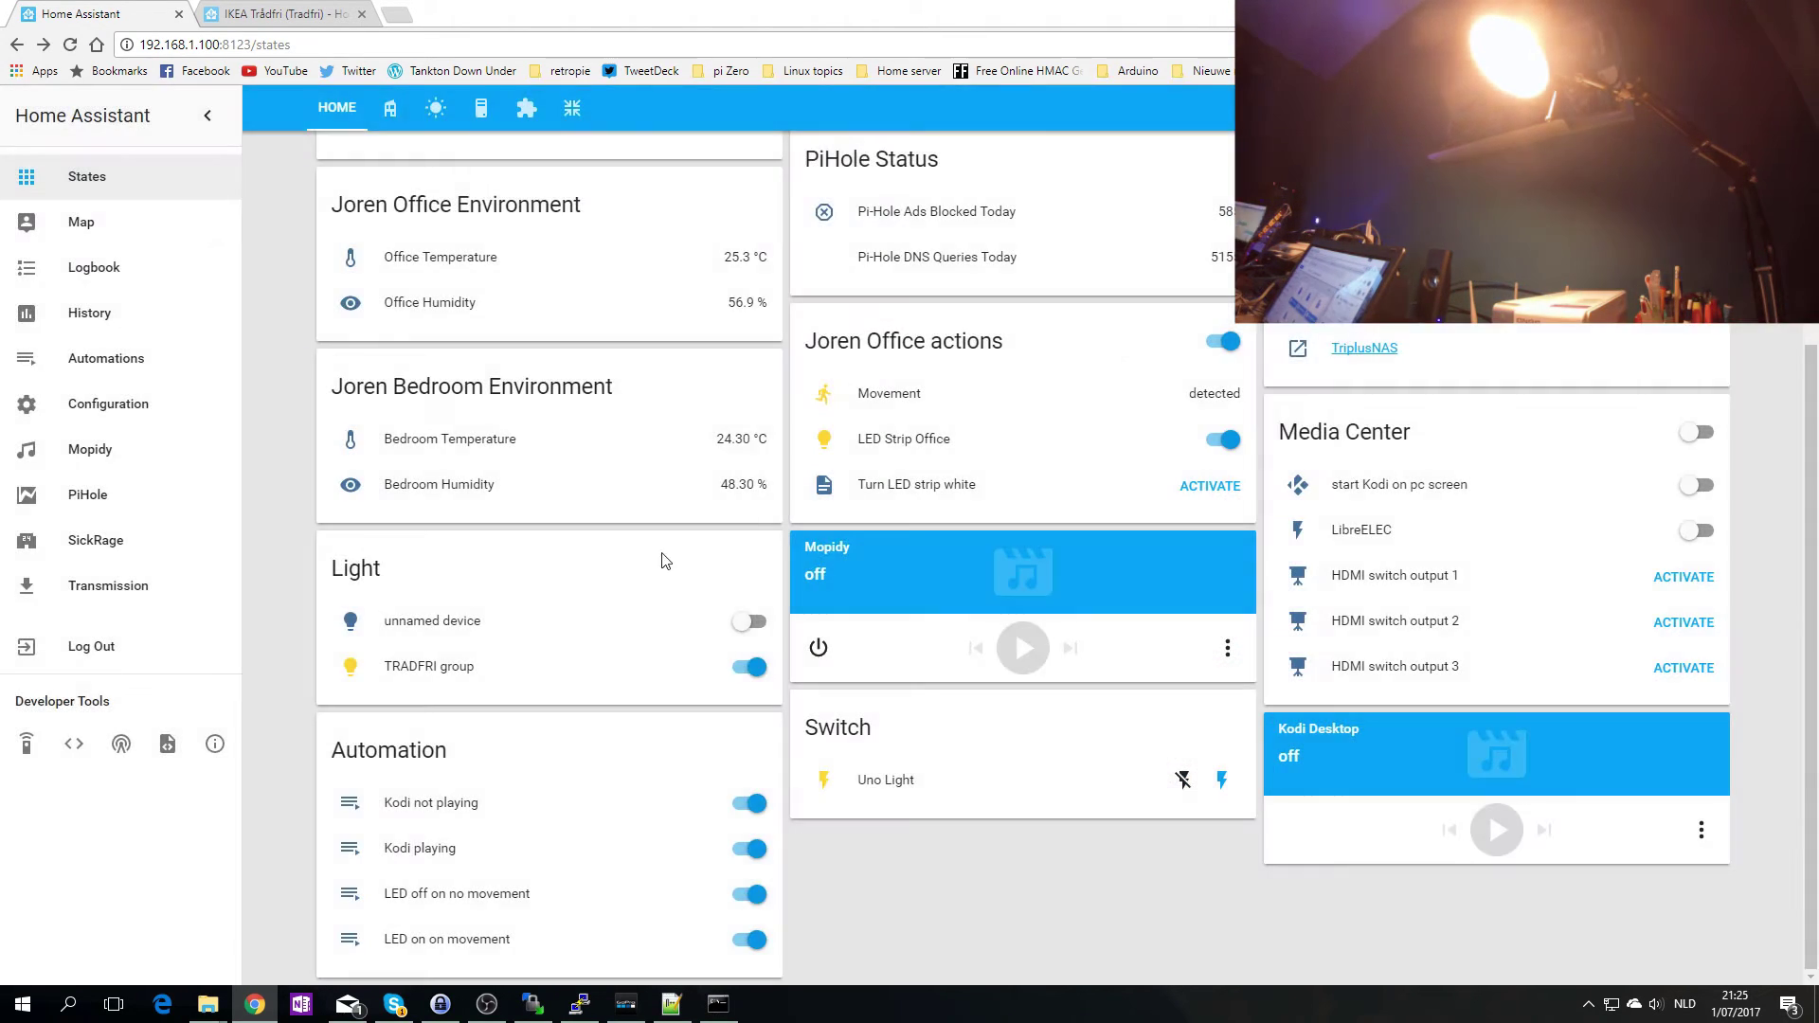
{"action": "left_click", "coordinate": [349, 620]}
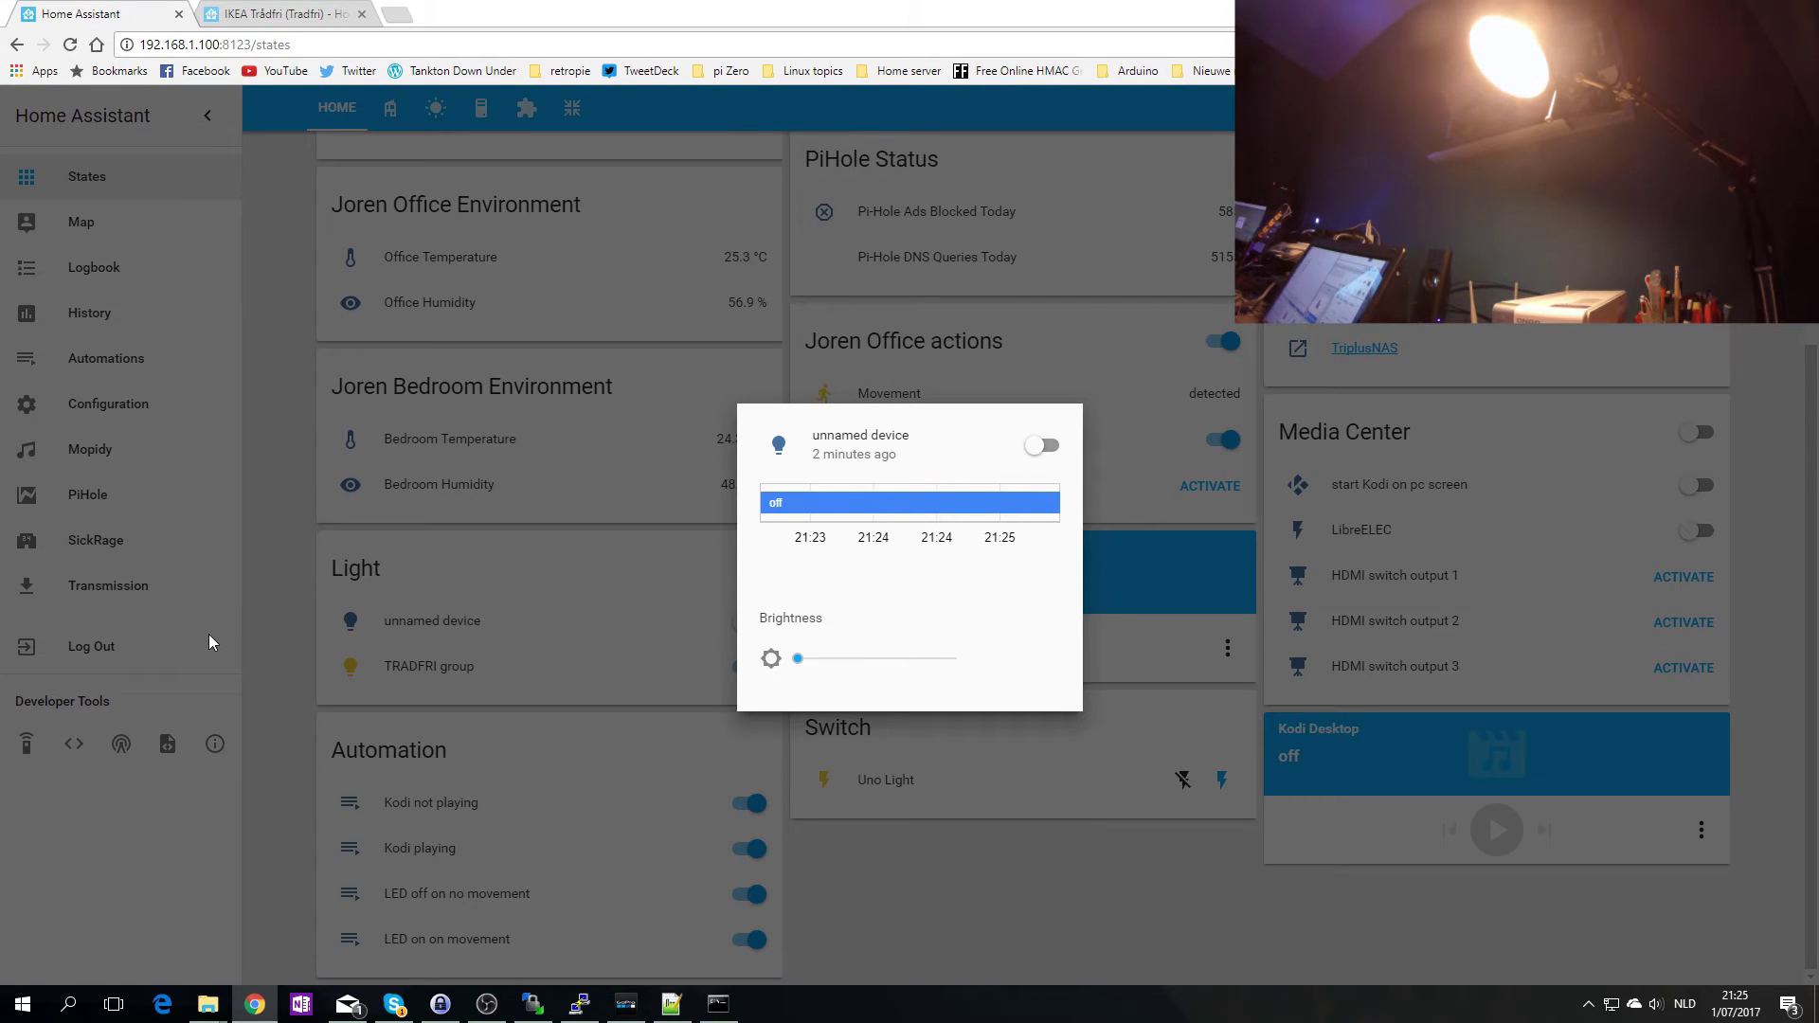
{"action": "left_click", "coordinate": [288, 654]}
- Toggle the unnamed device light on and off, and the TRADFRI group off, on, then off again
{"action": "left_click", "coordinate": [749, 667]}
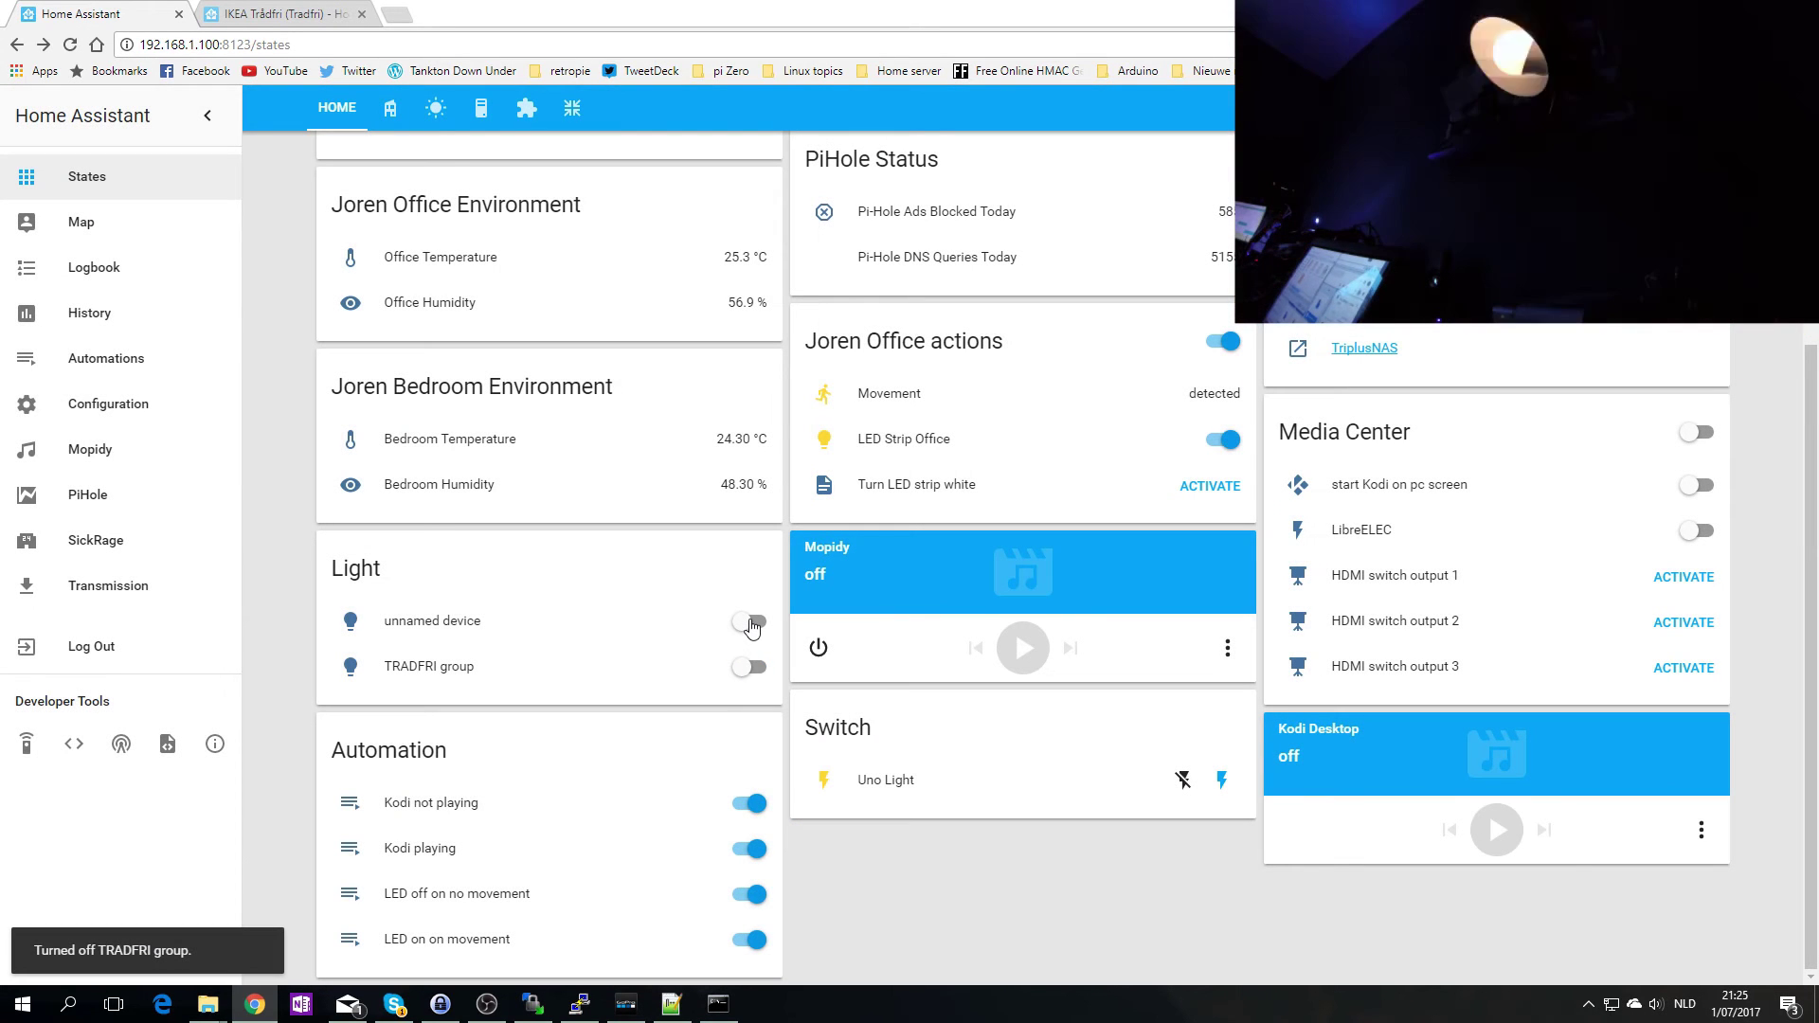
{"action": "left_click", "coordinate": [751, 622]}
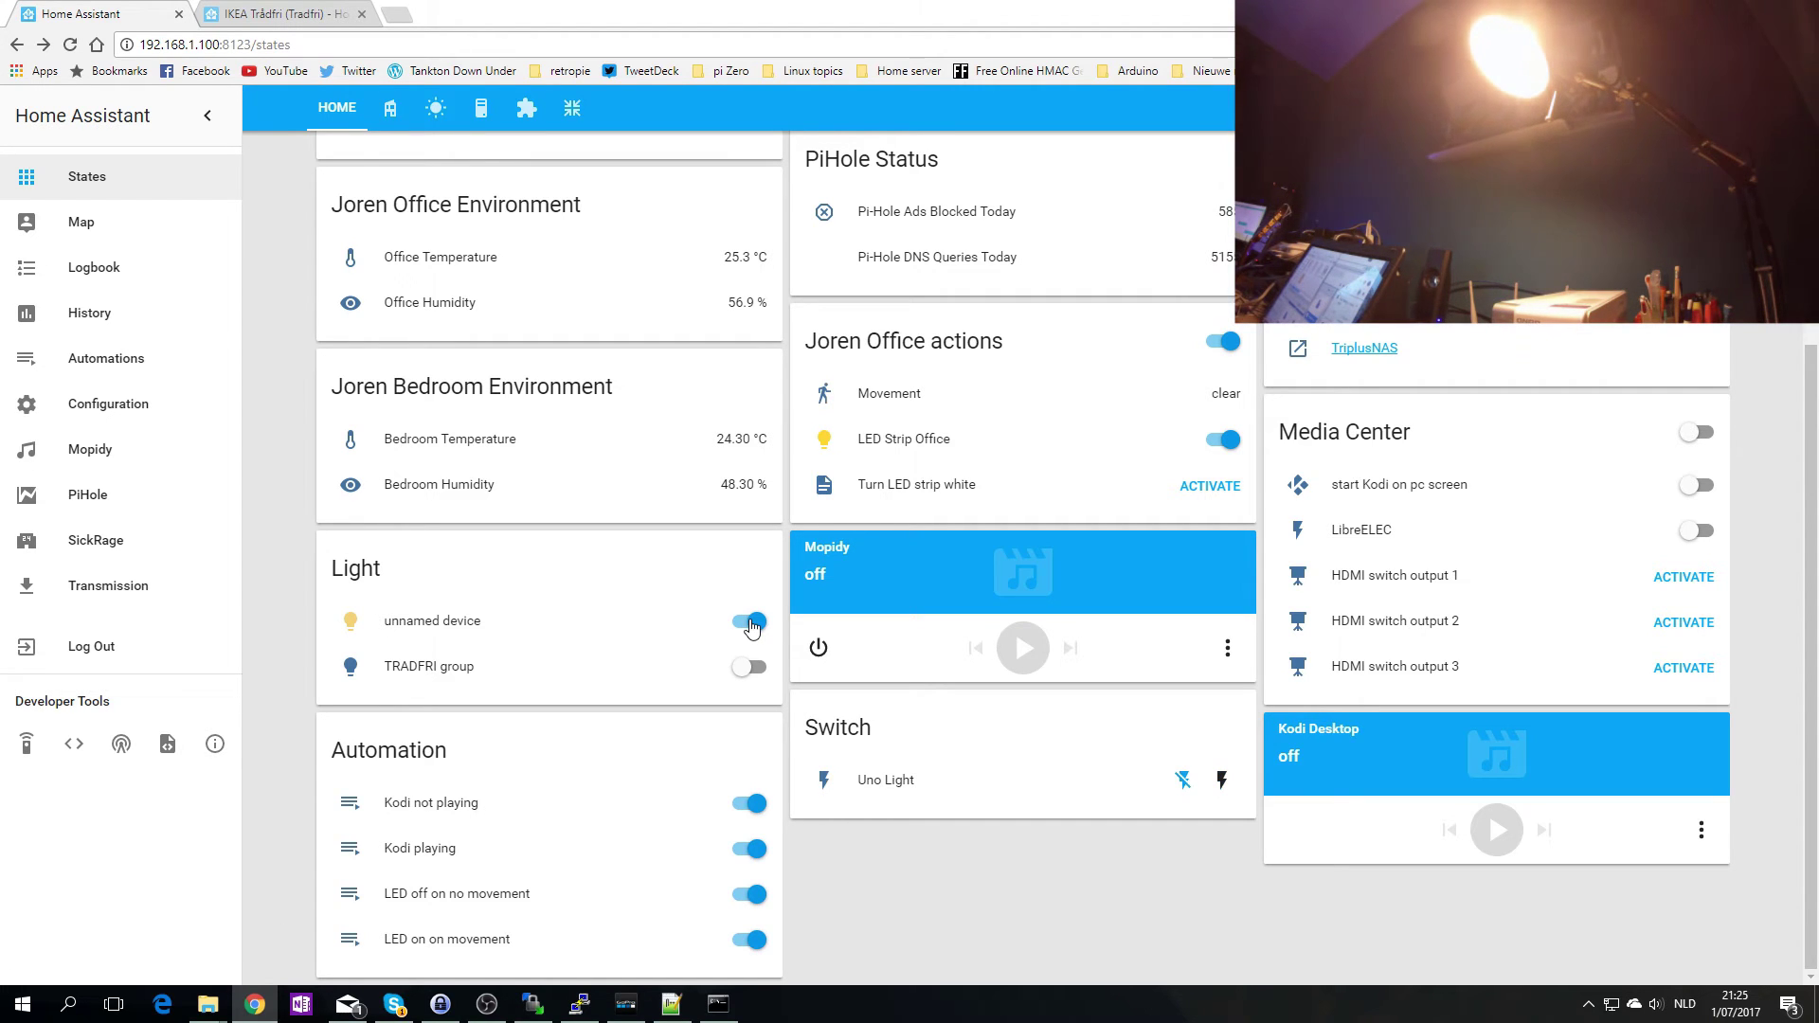
{"action": "left_click", "coordinate": [750, 624]}
{"action": "left_click", "coordinate": [747, 675]}
{"action": "left_click", "coordinate": [747, 669]}
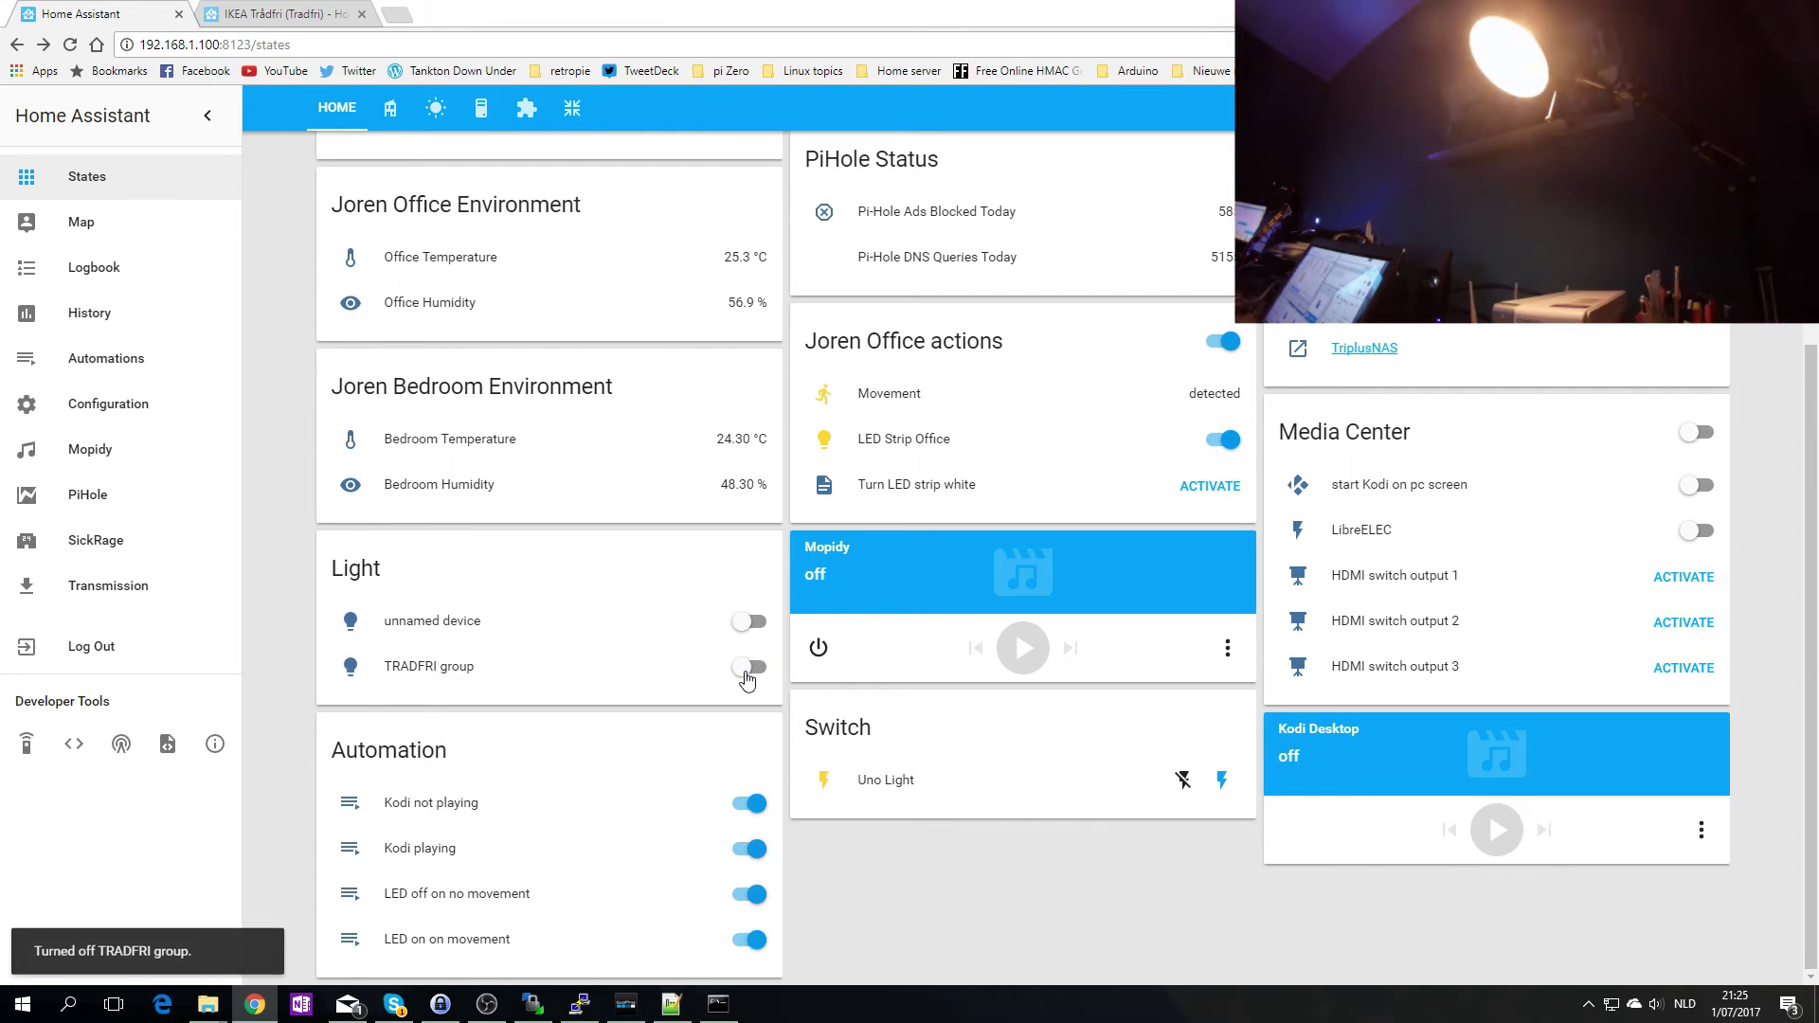
- Show the TRADFRI group light's details with its off history and minimum brightness
{"action": "scroll", "coordinate": [1073, 872], "scroll_direction": "up", "scroll_amount": 4}
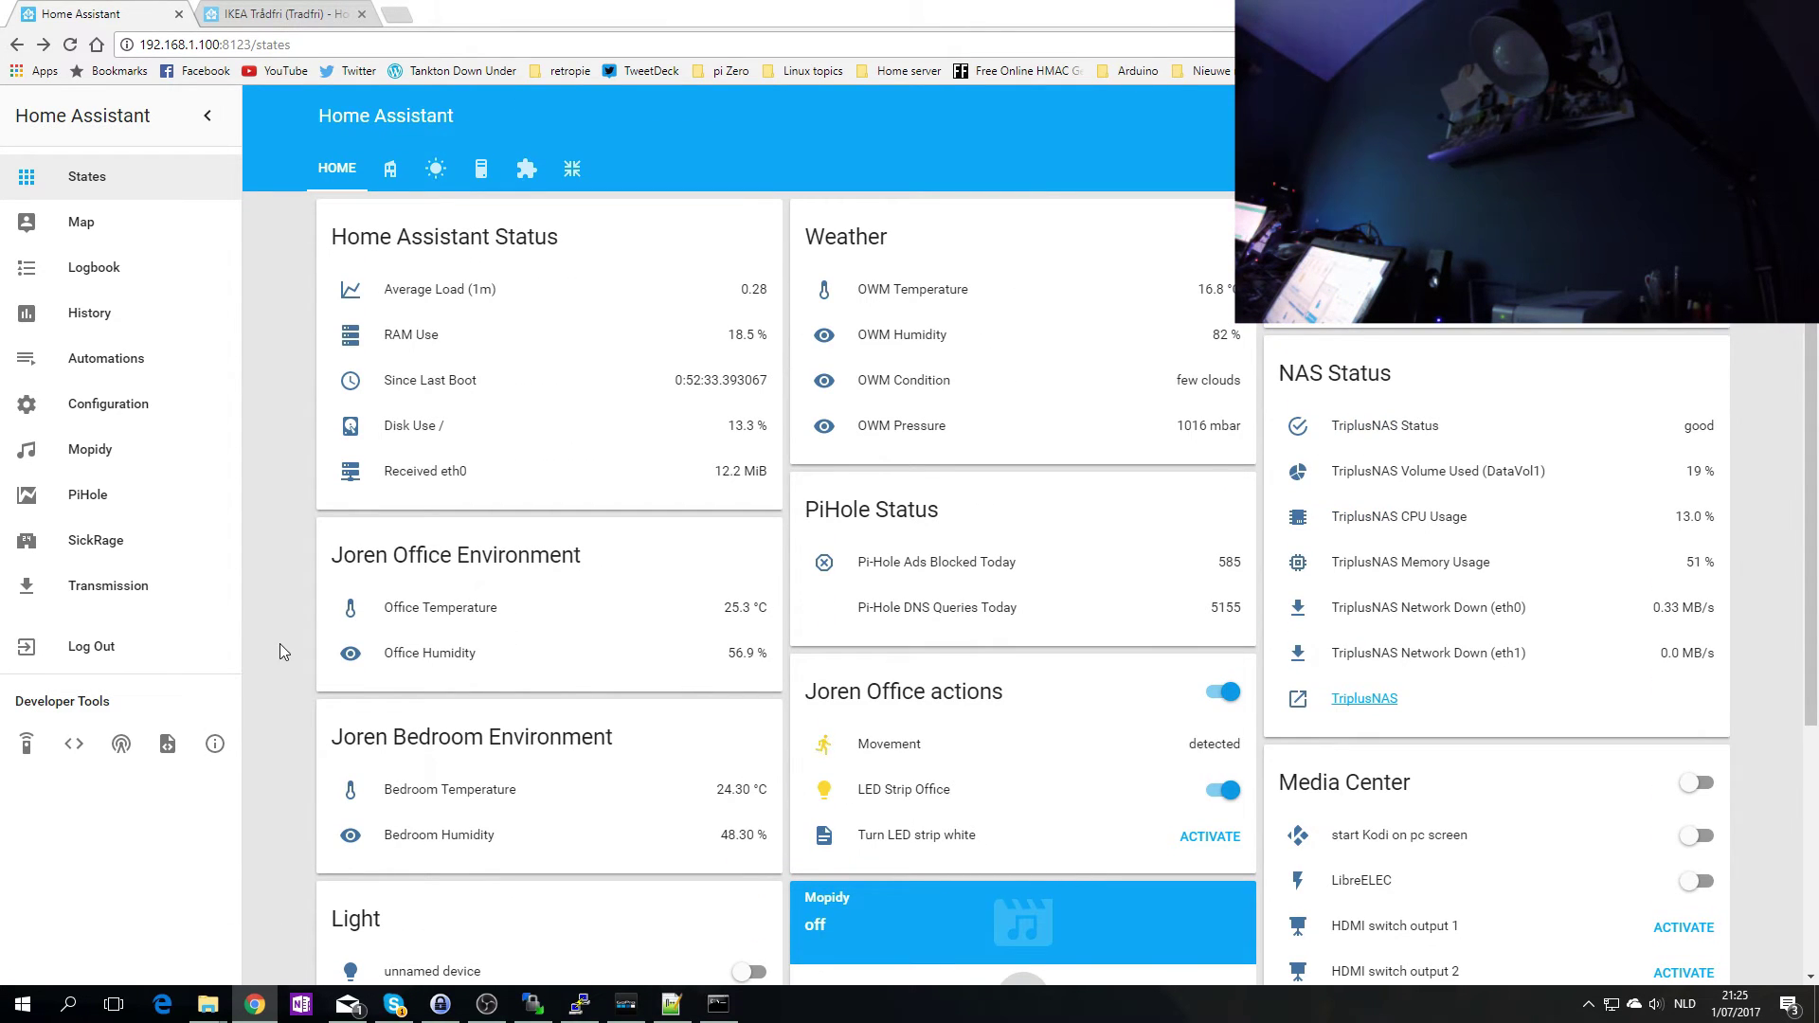
{"action": "scroll", "coordinate": [281, 663], "scroll_direction": "down", "scroll_amount": 4}
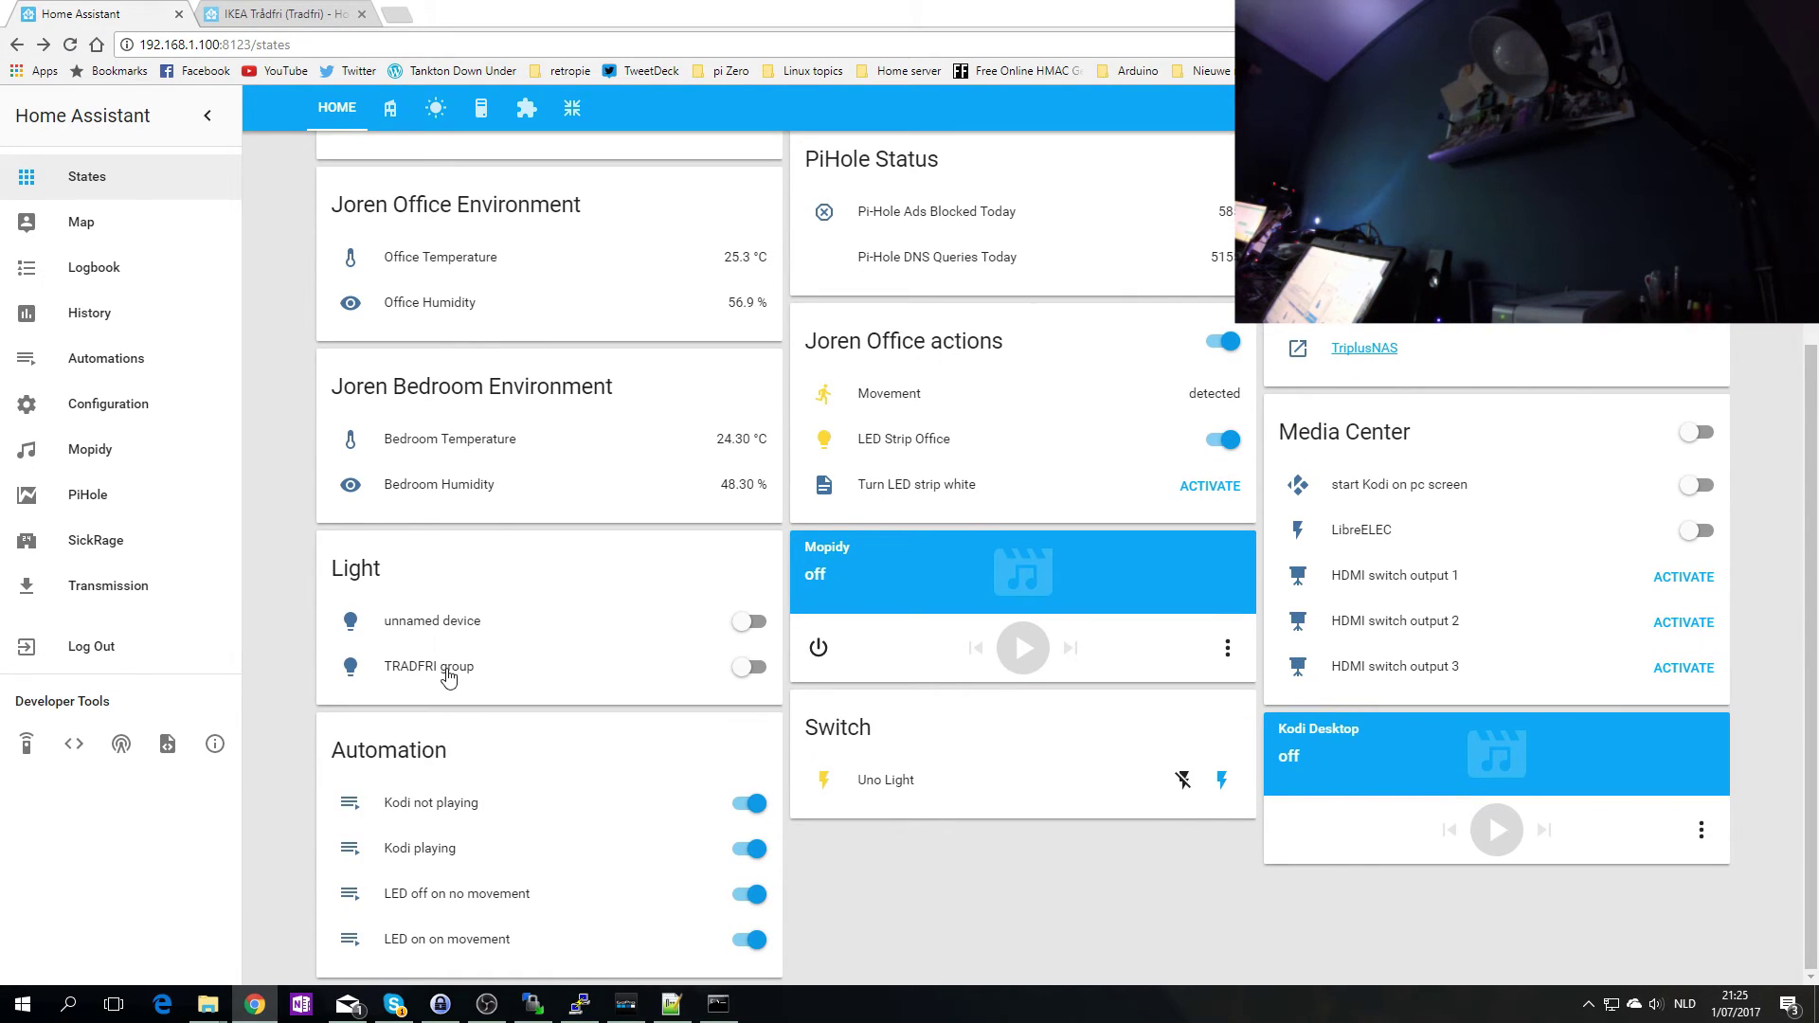
{"action": "left_click", "coordinate": [361, 669]}
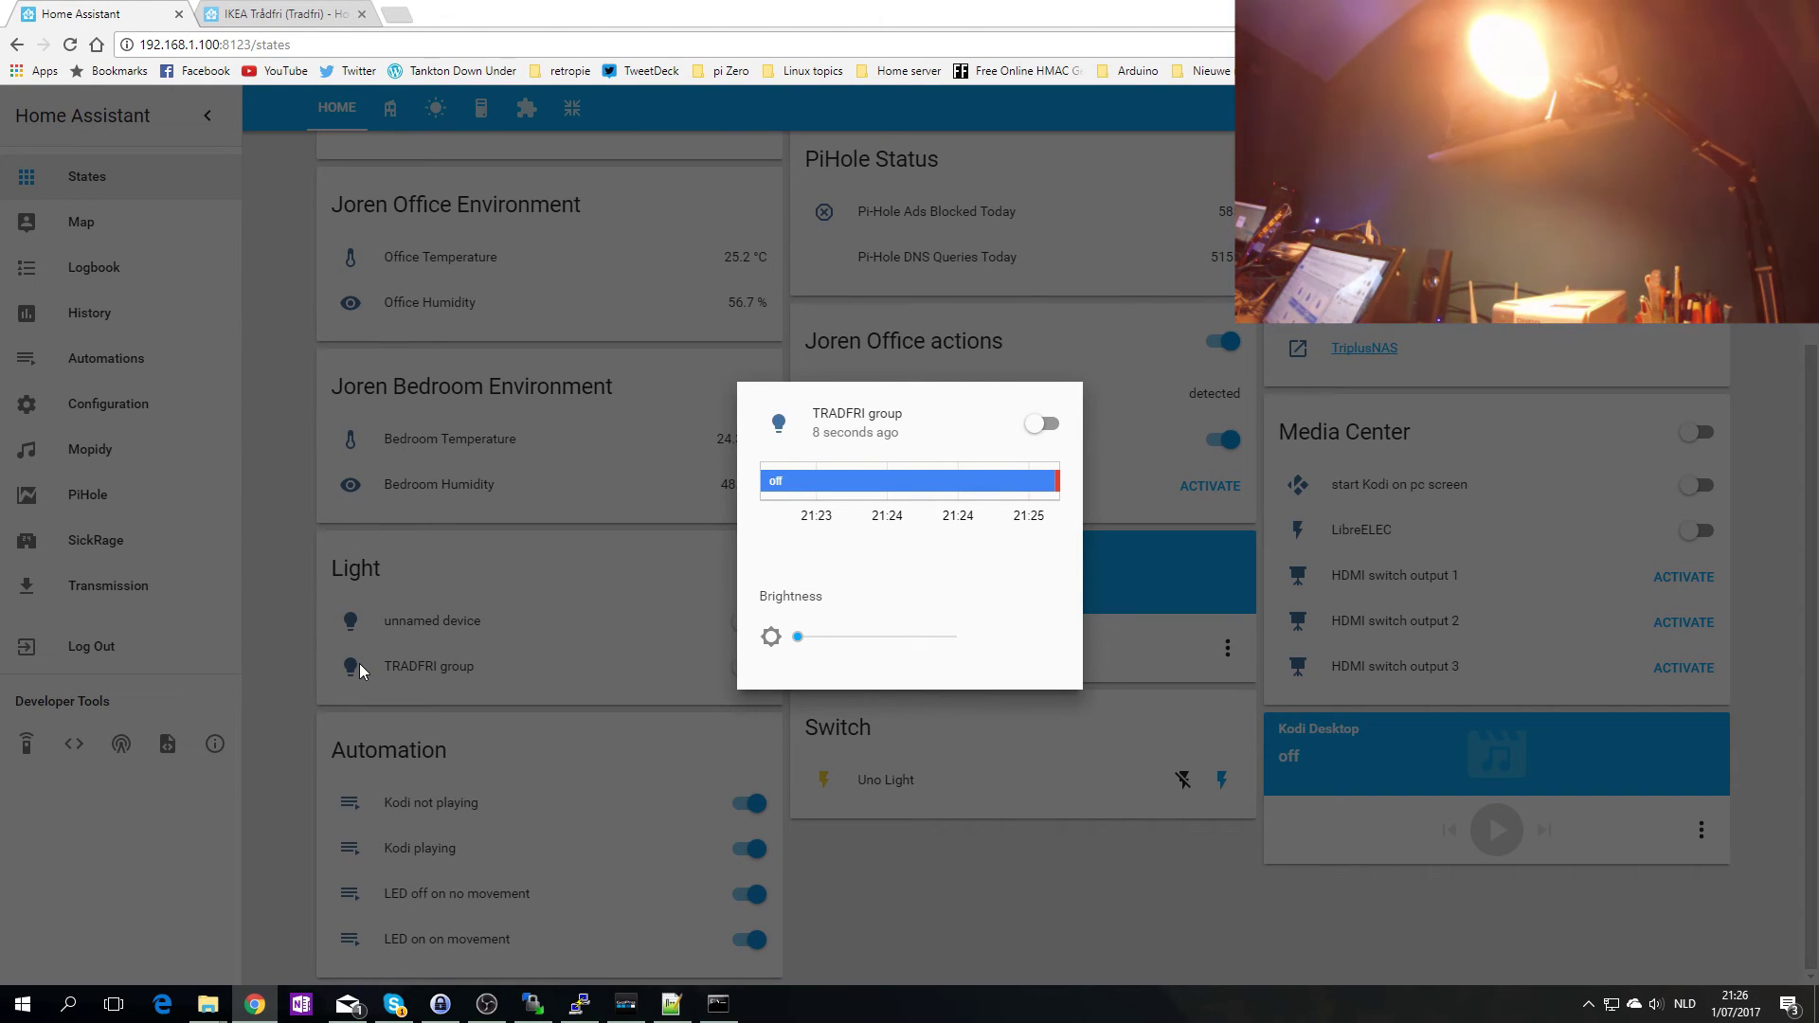
- Turn the TRADFRI group light on and back off, then check the taskbar date and time
{"action": "left_click", "coordinate": [286, 707]}
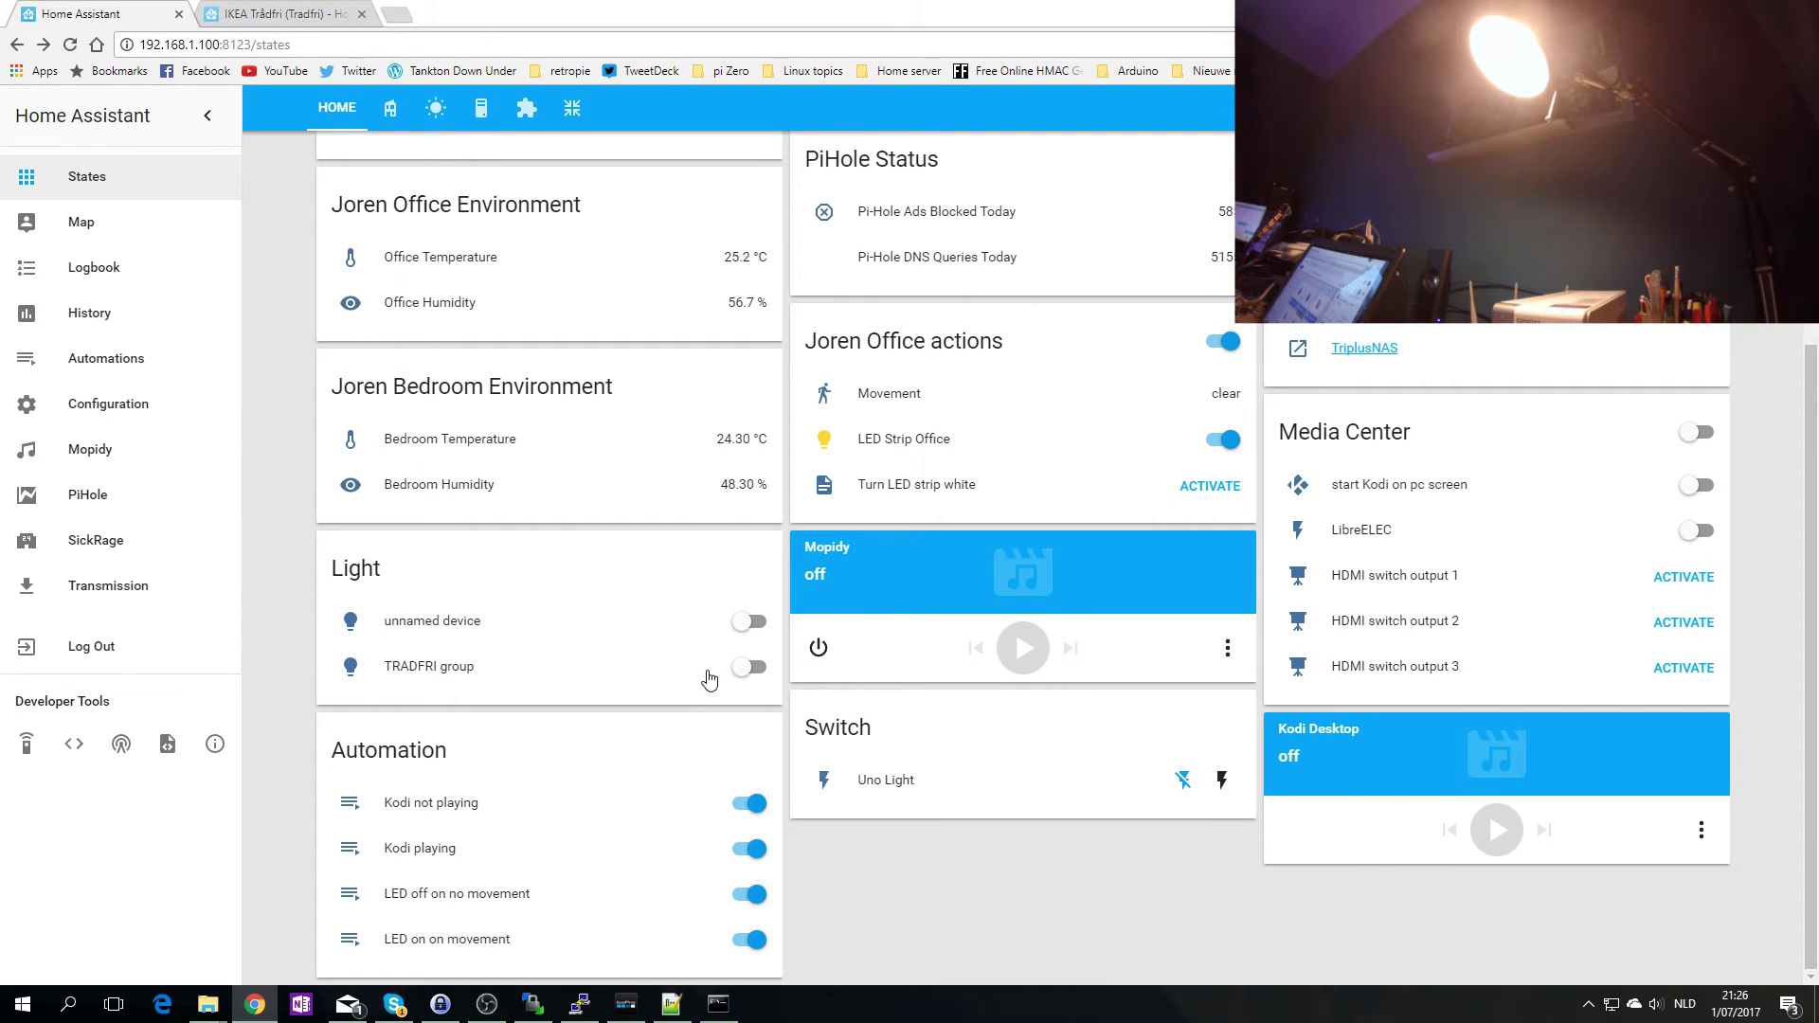
{"action": "left_click", "coordinate": [747, 668]}
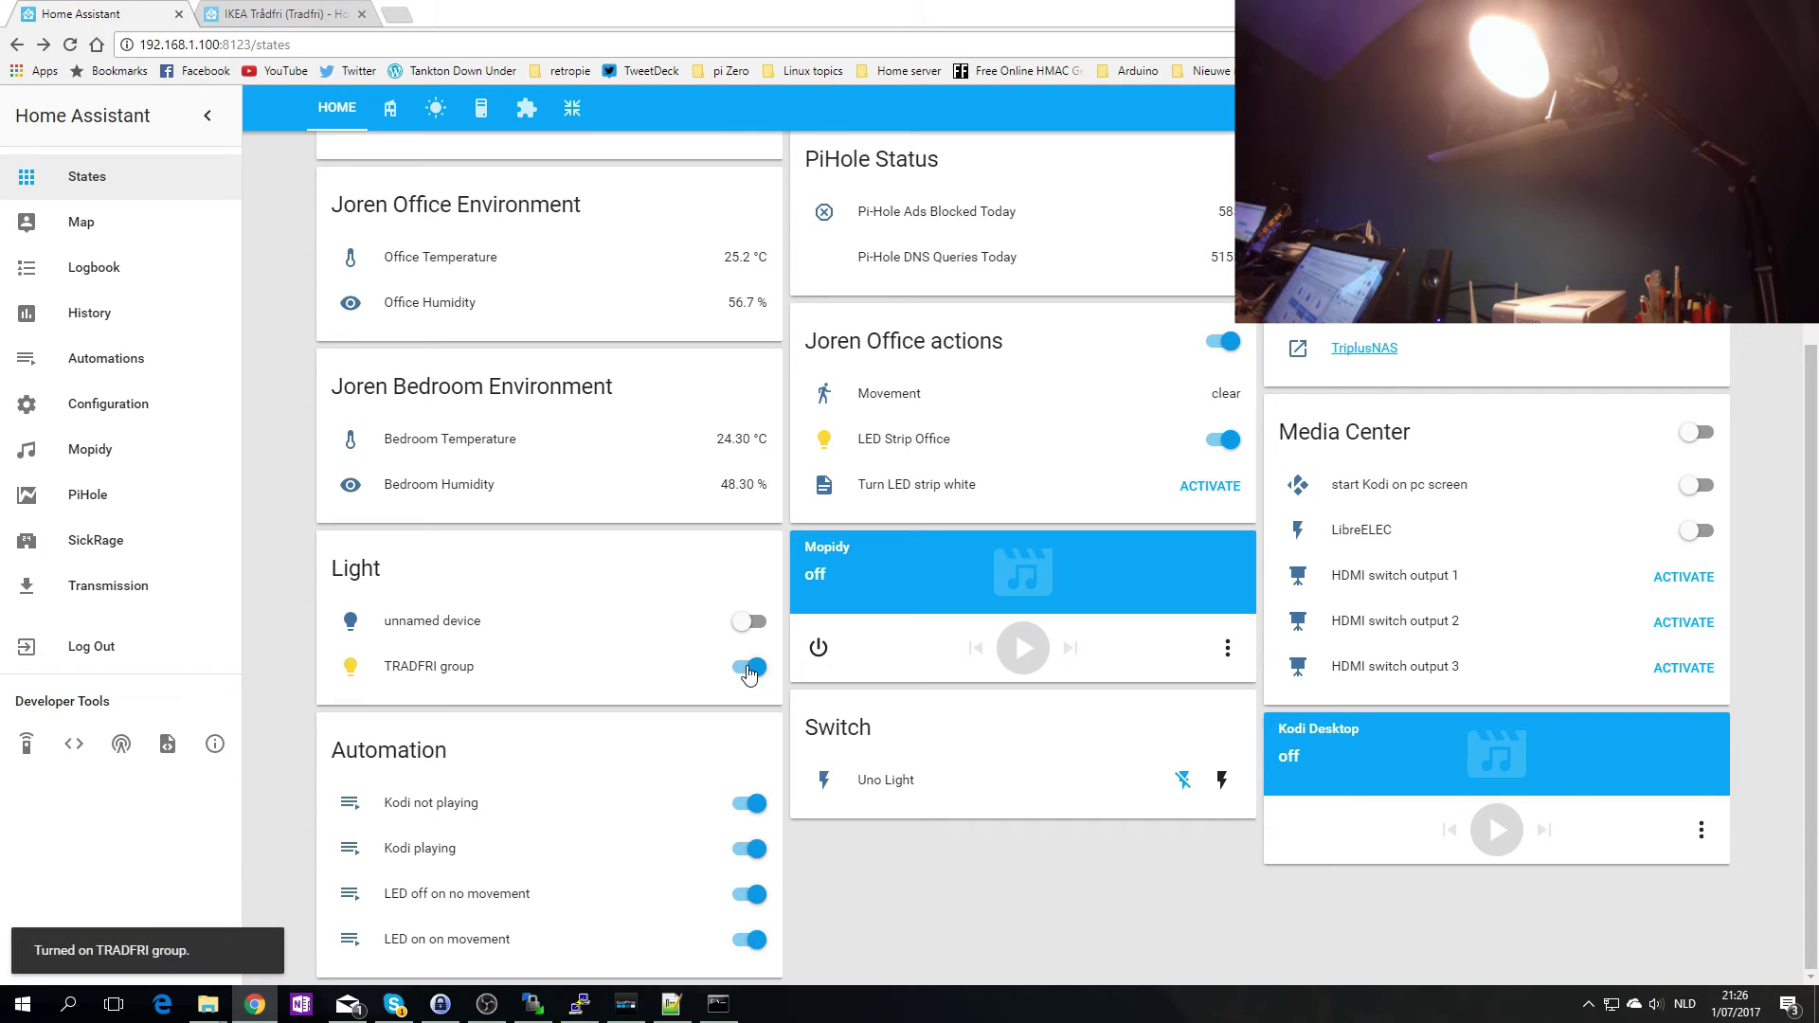
{"action": "left_click", "coordinate": [748, 669]}
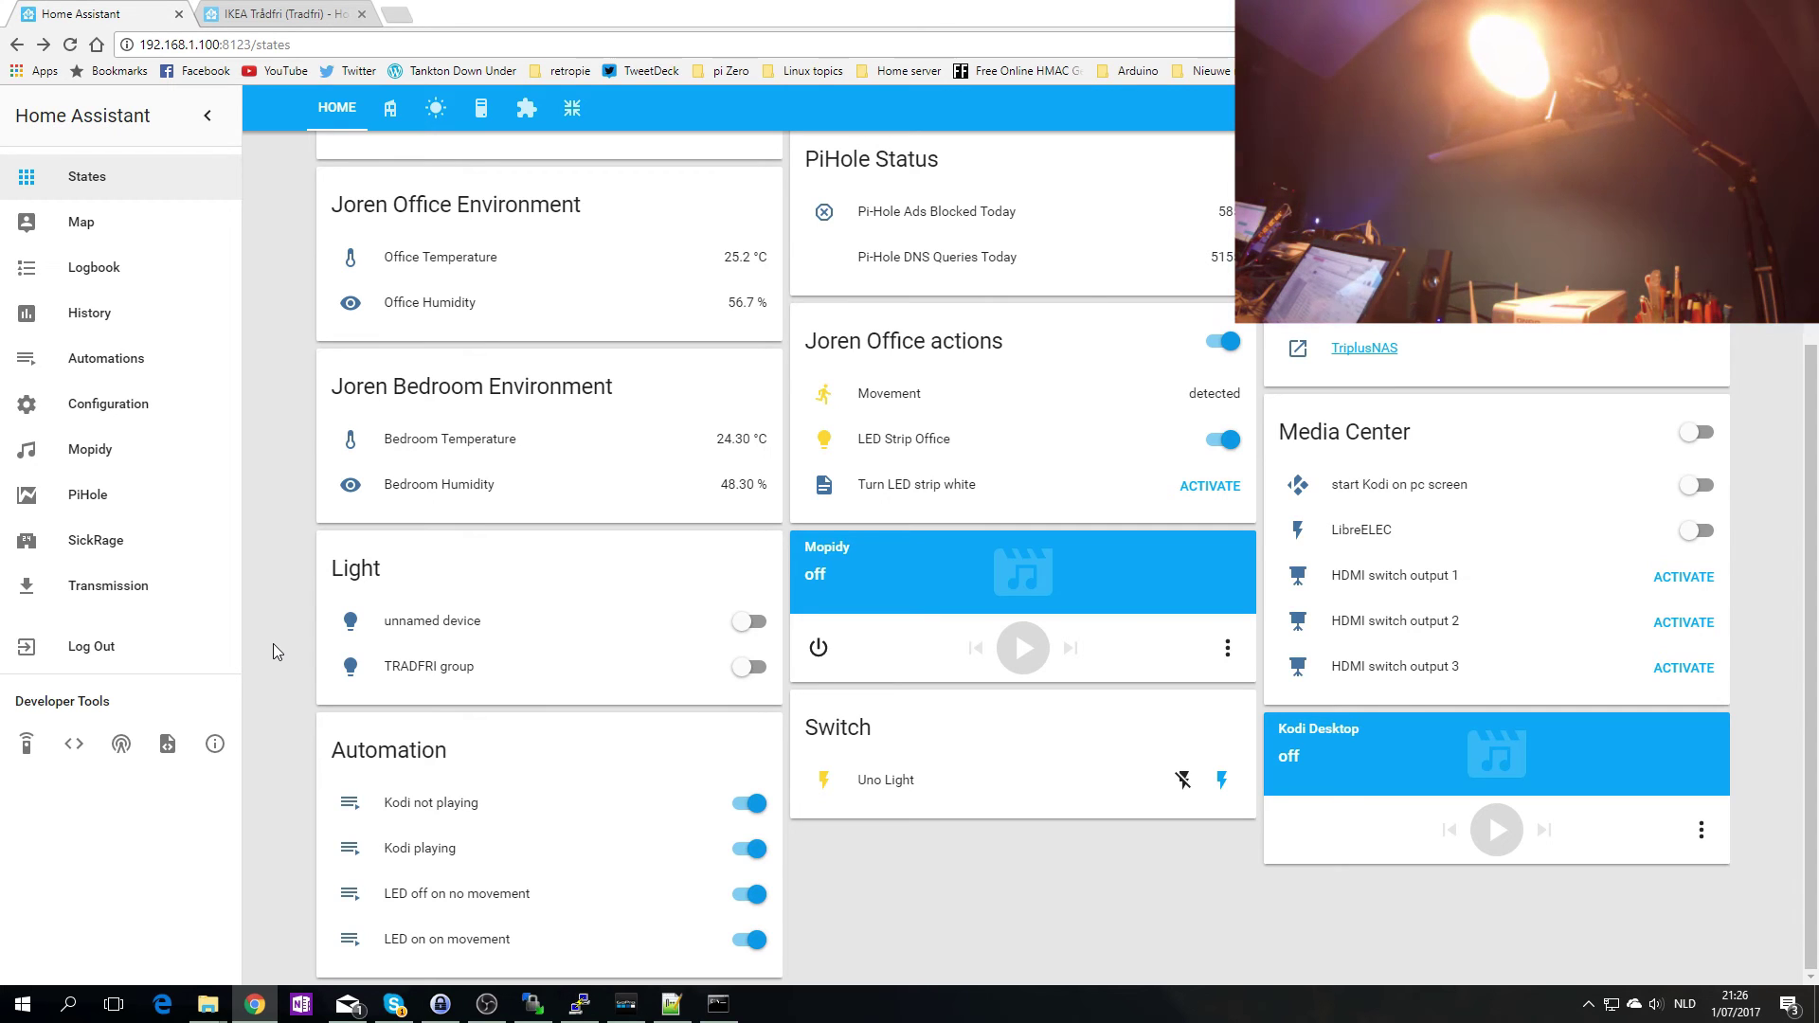
{"action": "left_click", "coordinate": [1735, 1004]}
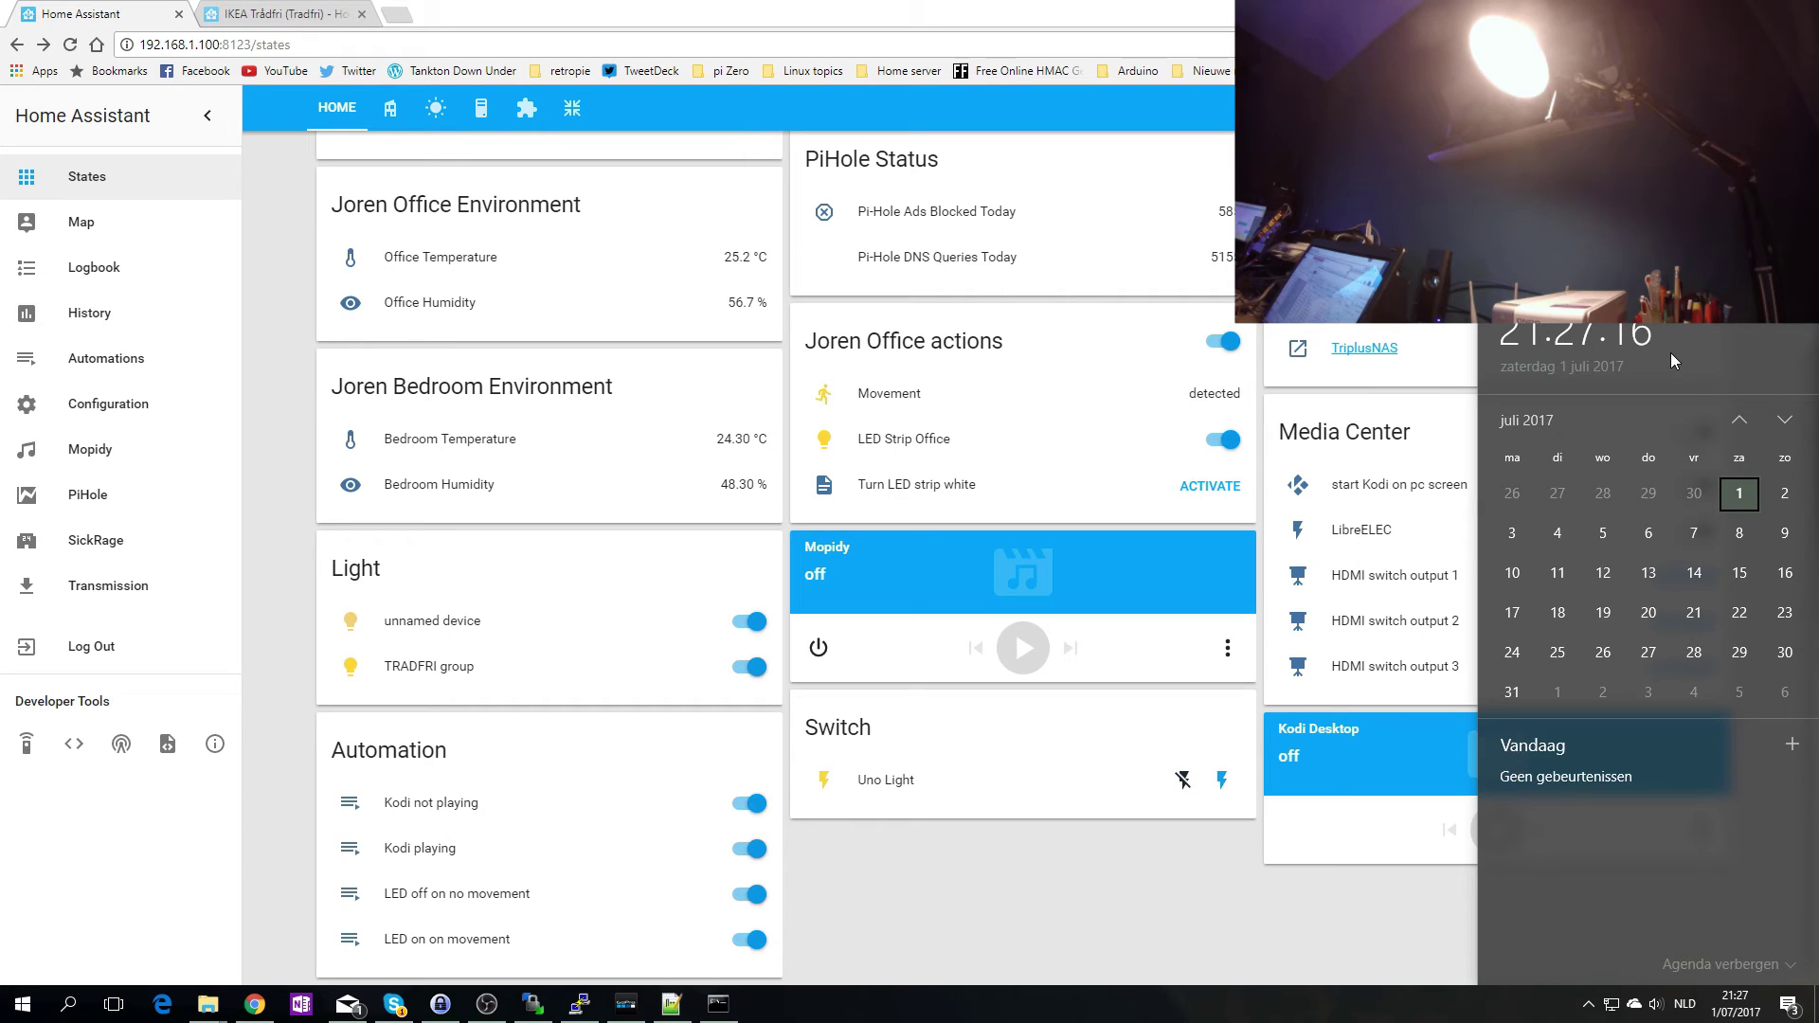
{"action": "left_click", "coordinate": [1135, 879]}
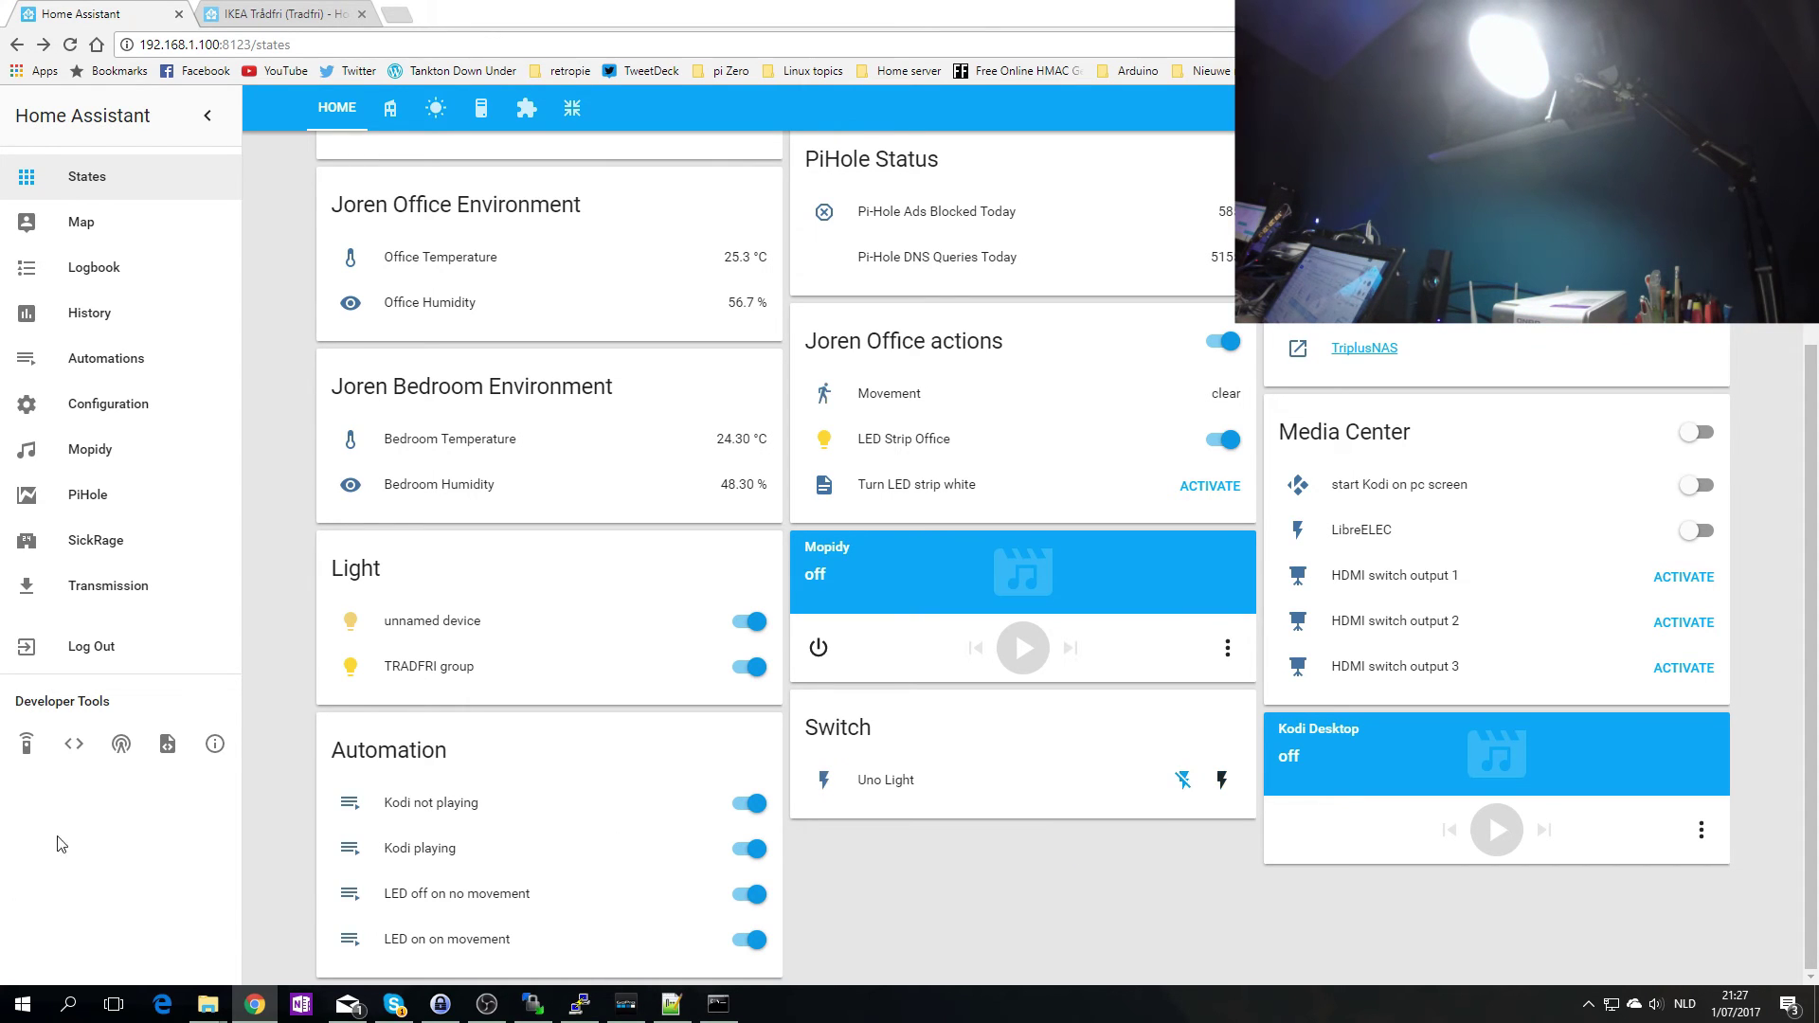
- Lower the unnamed TRADFRI bulb's brightness with its Brightness slider
{"action": "left_click", "coordinate": [350, 623]}
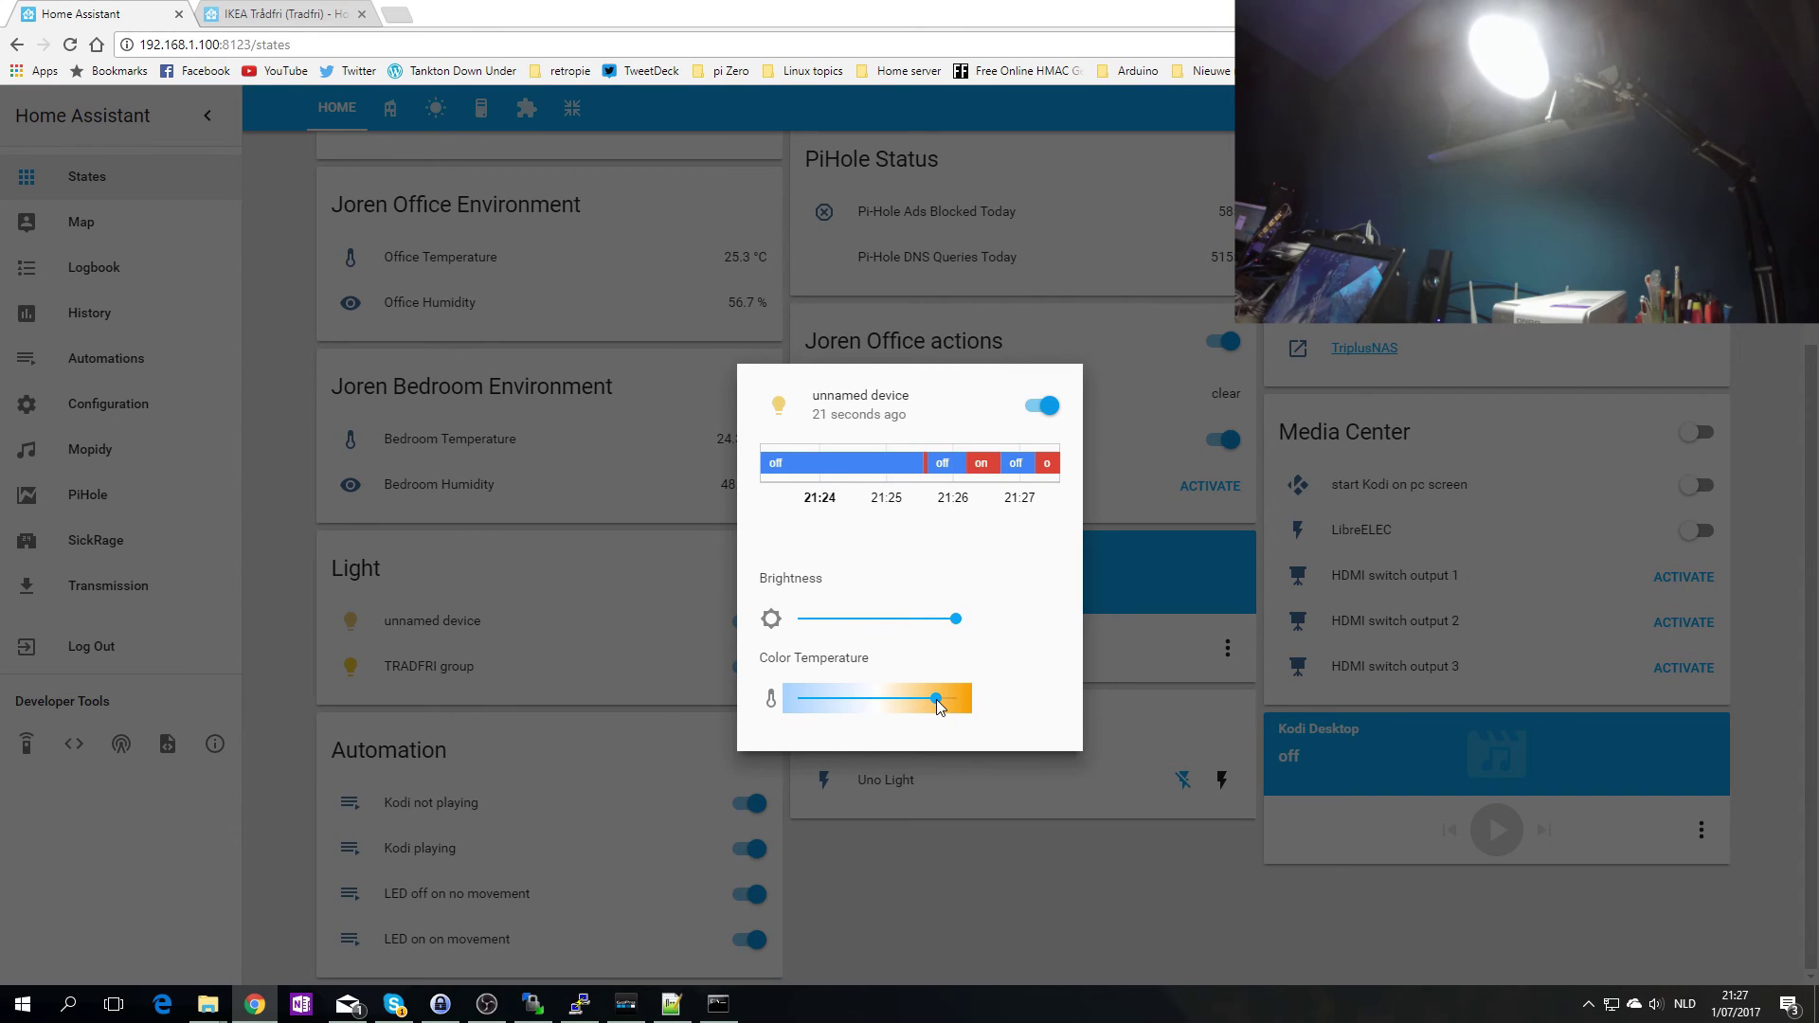
{"action": "left_click", "coordinate": [959, 851]}
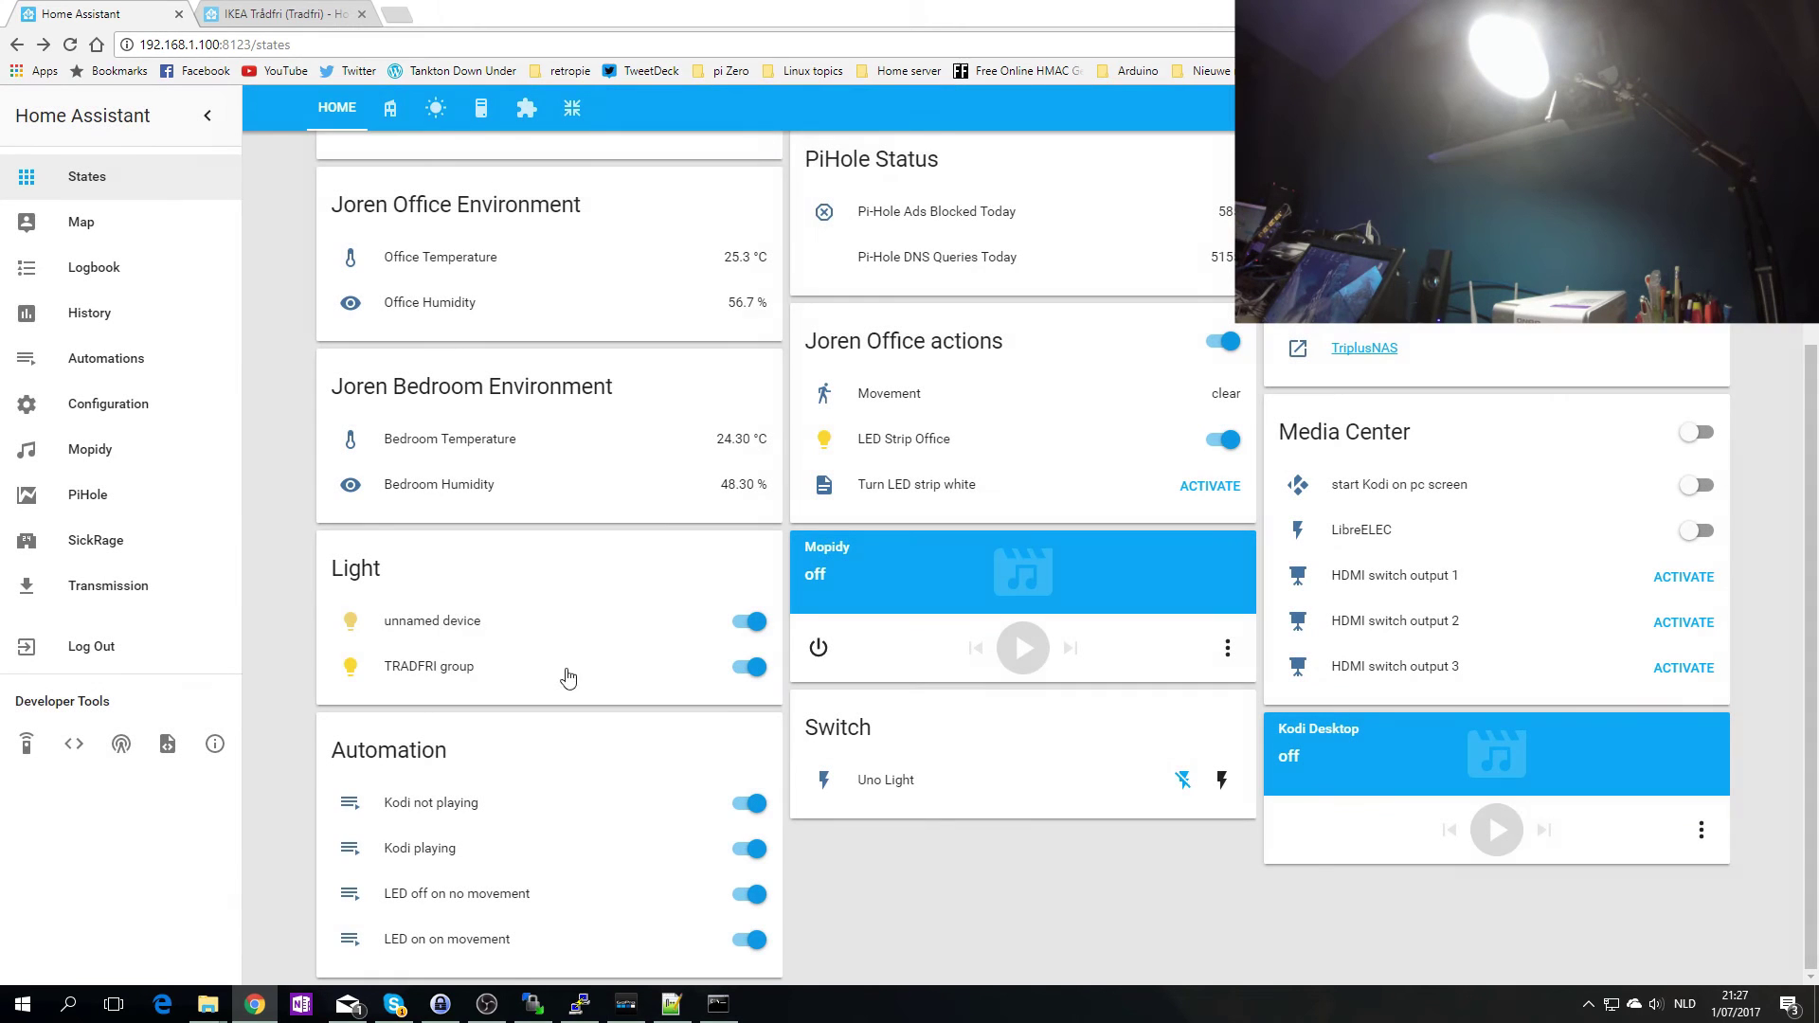
{"action": "left_click", "coordinate": [351, 621]}
{"action": "left_click_drag", "start_coordinate": [956, 618], "coordinate": [830, 617]}
- Try cool and warm colour temperatures on the bulb, settling on a fairly warm setting
{"action": "left_click_drag", "start_coordinate": [856, 681], "coordinate": [915, 680]}
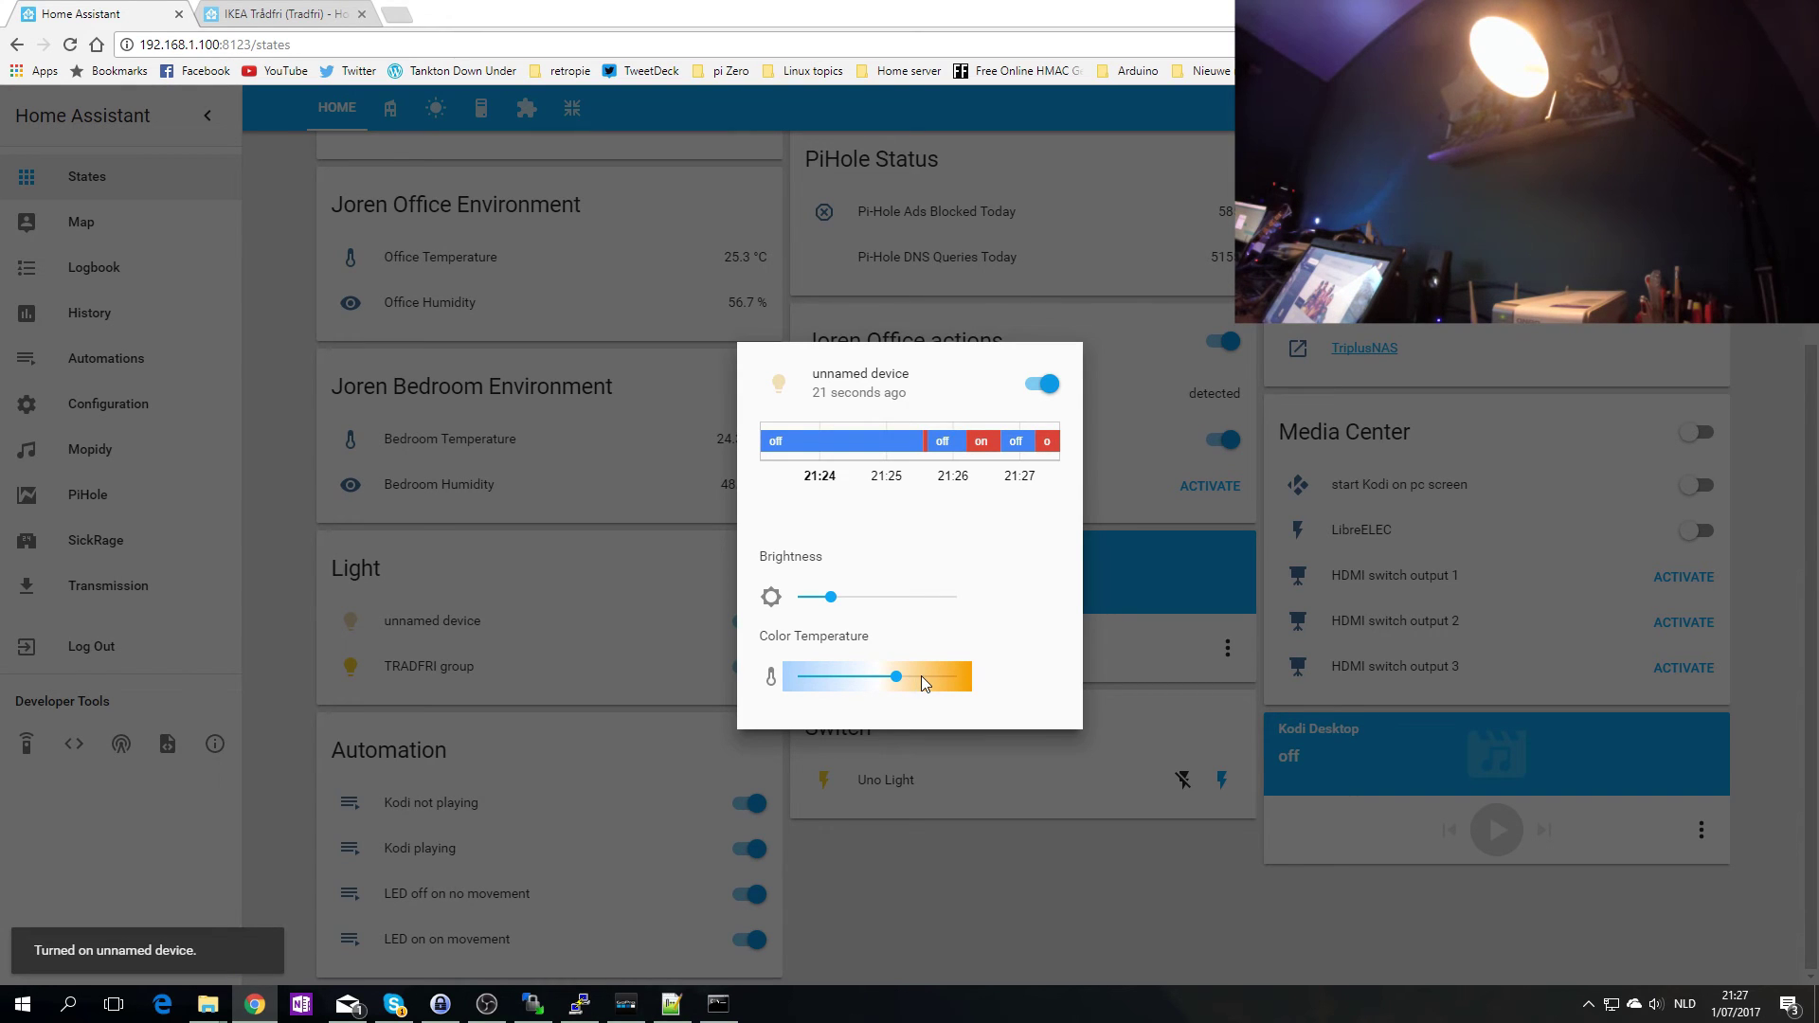
{"action": "left_click", "coordinate": [934, 671]}
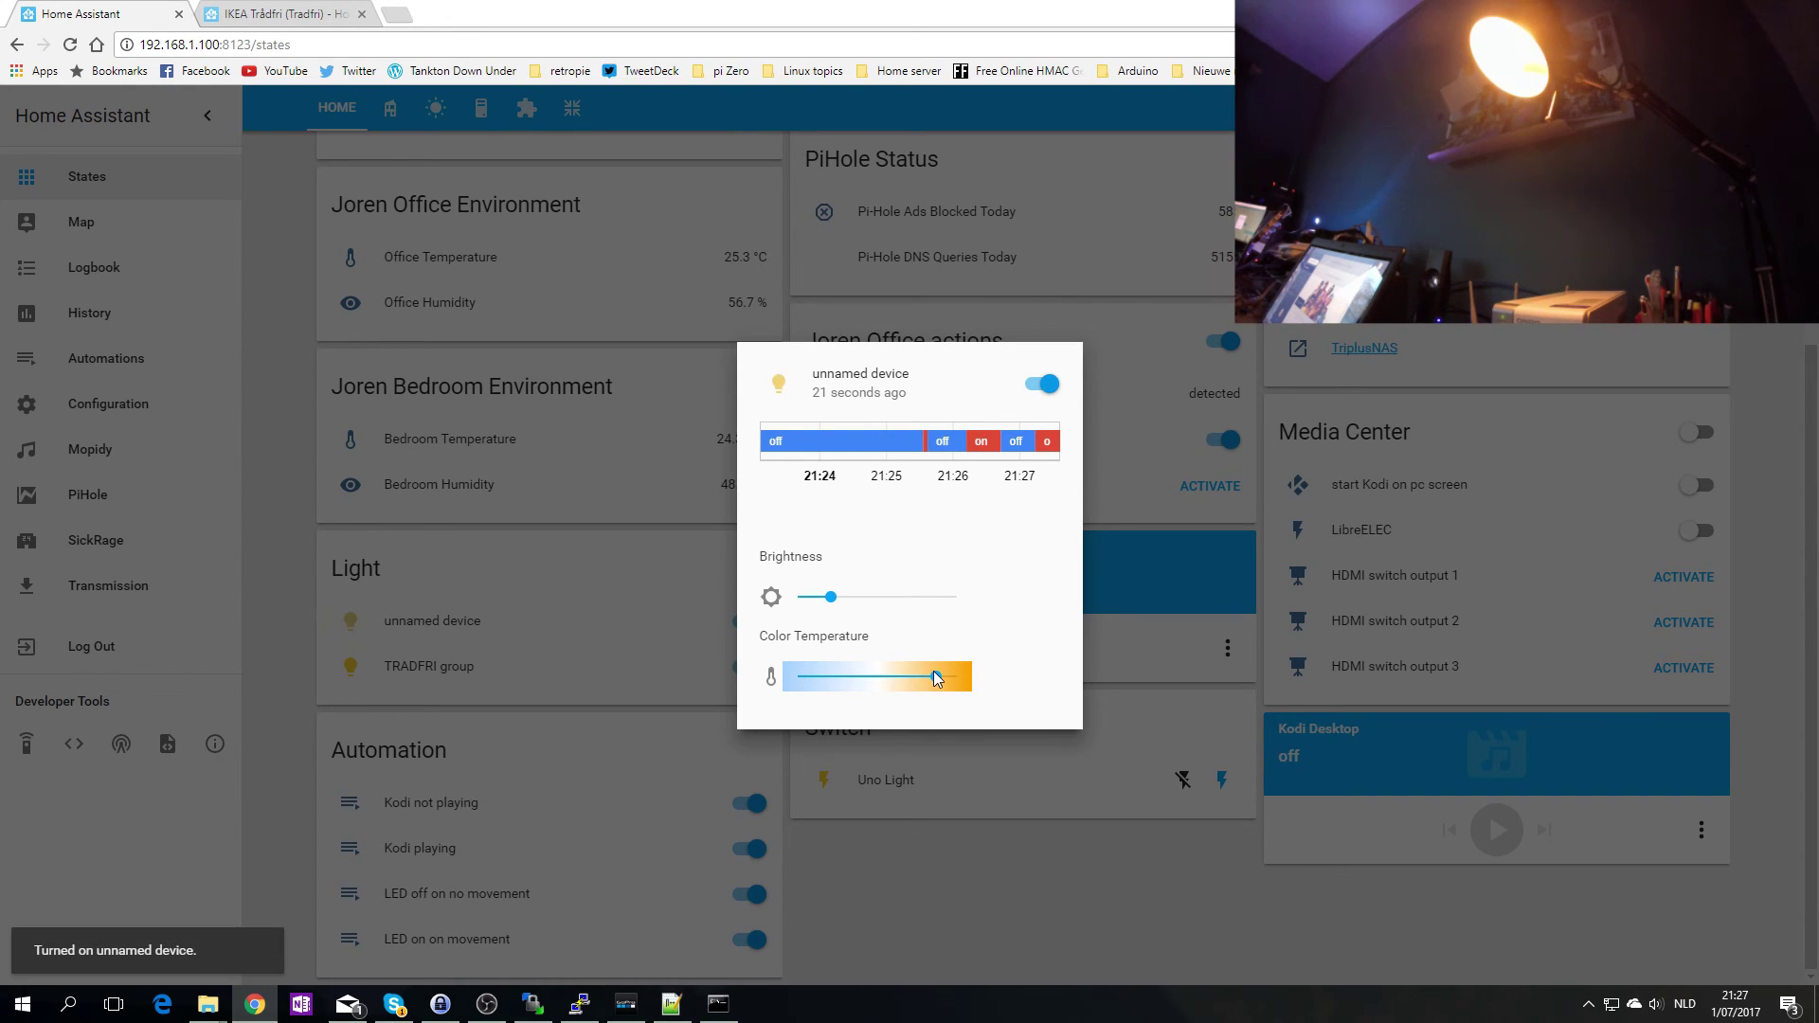
{"action": "left_click", "coordinate": [842, 677]}
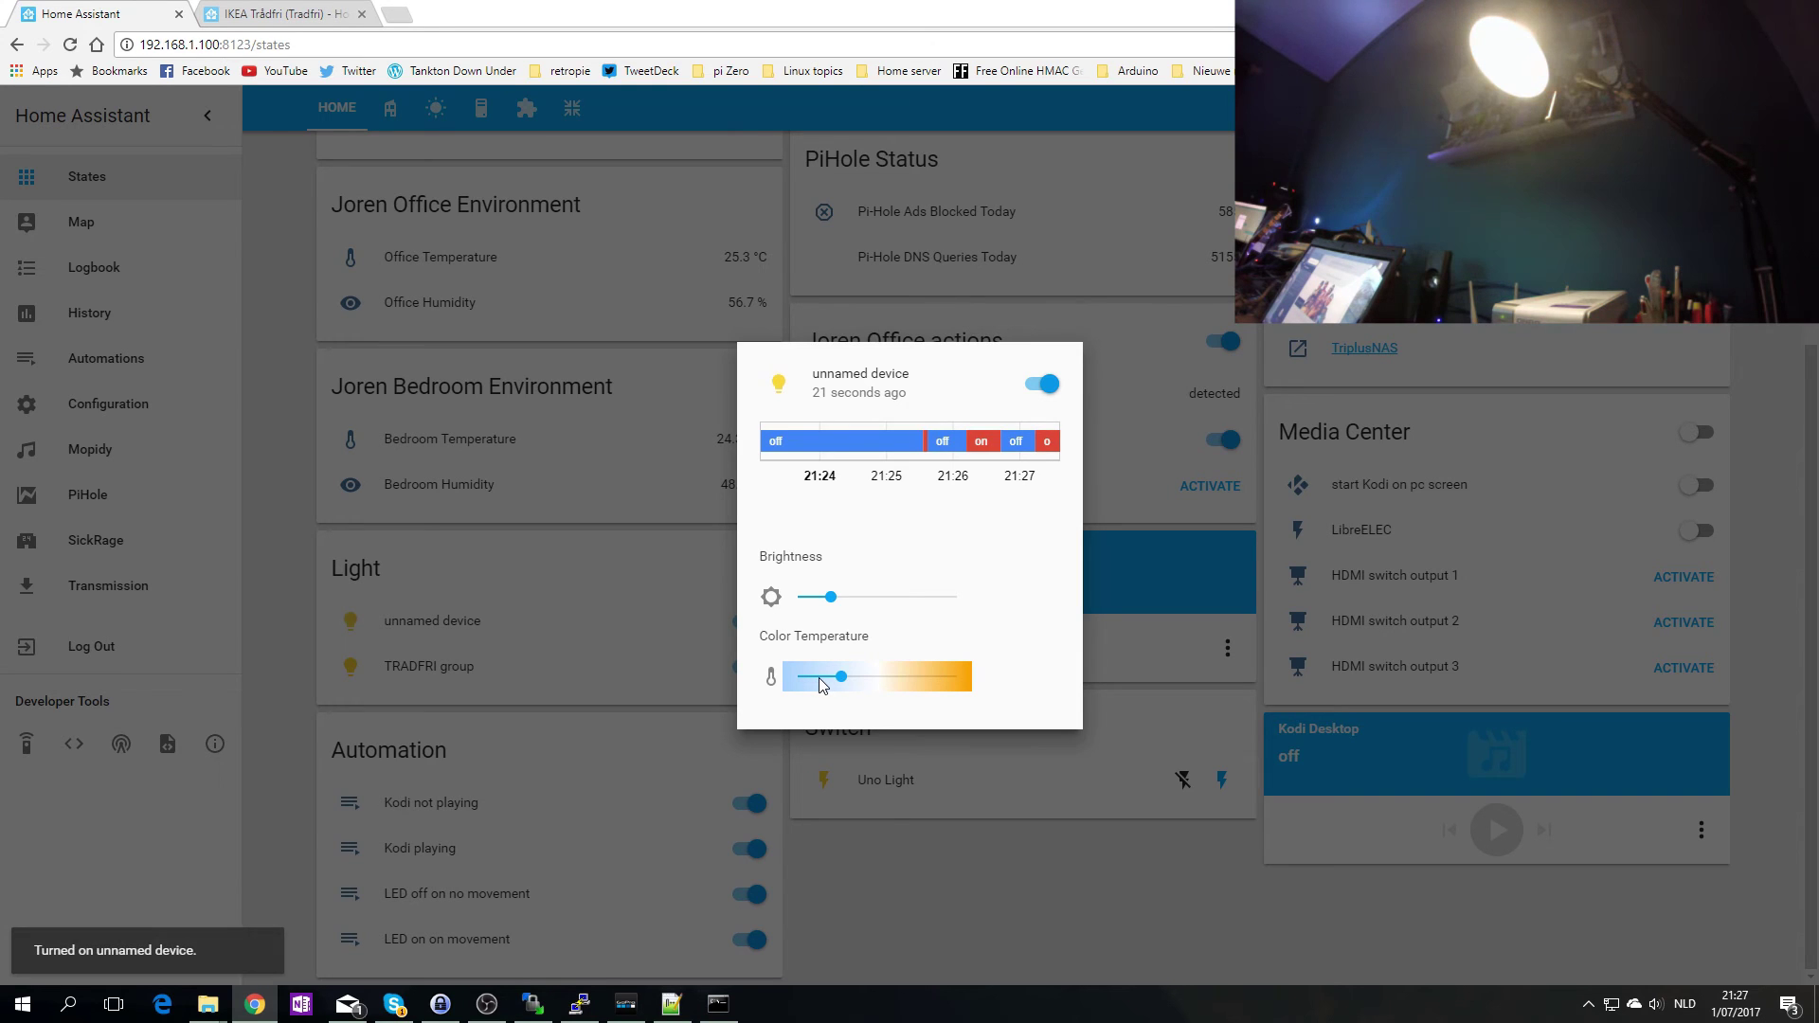
{"action": "left_click", "coordinate": [929, 677]}
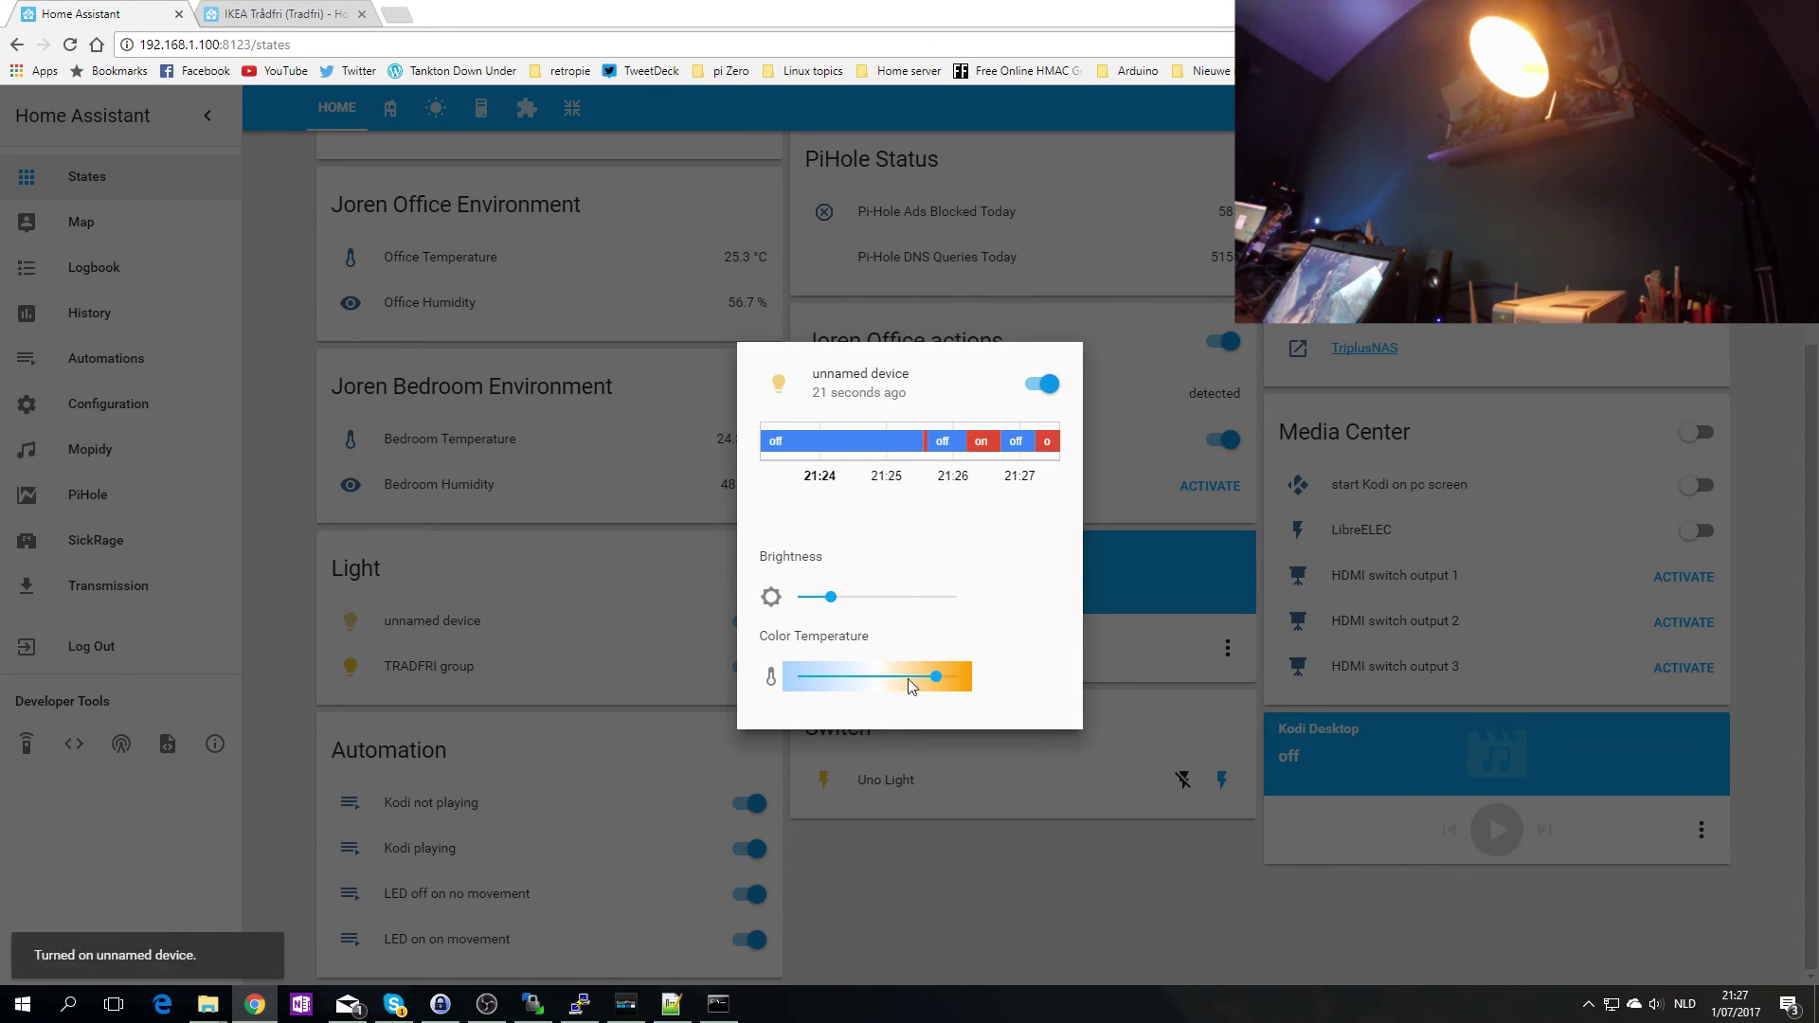
{"action": "left_click", "coordinate": [839, 677]}
{"action": "left_click", "coordinate": [803, 676]}
{"action": "left_click", "coordinate": [897, 676]}
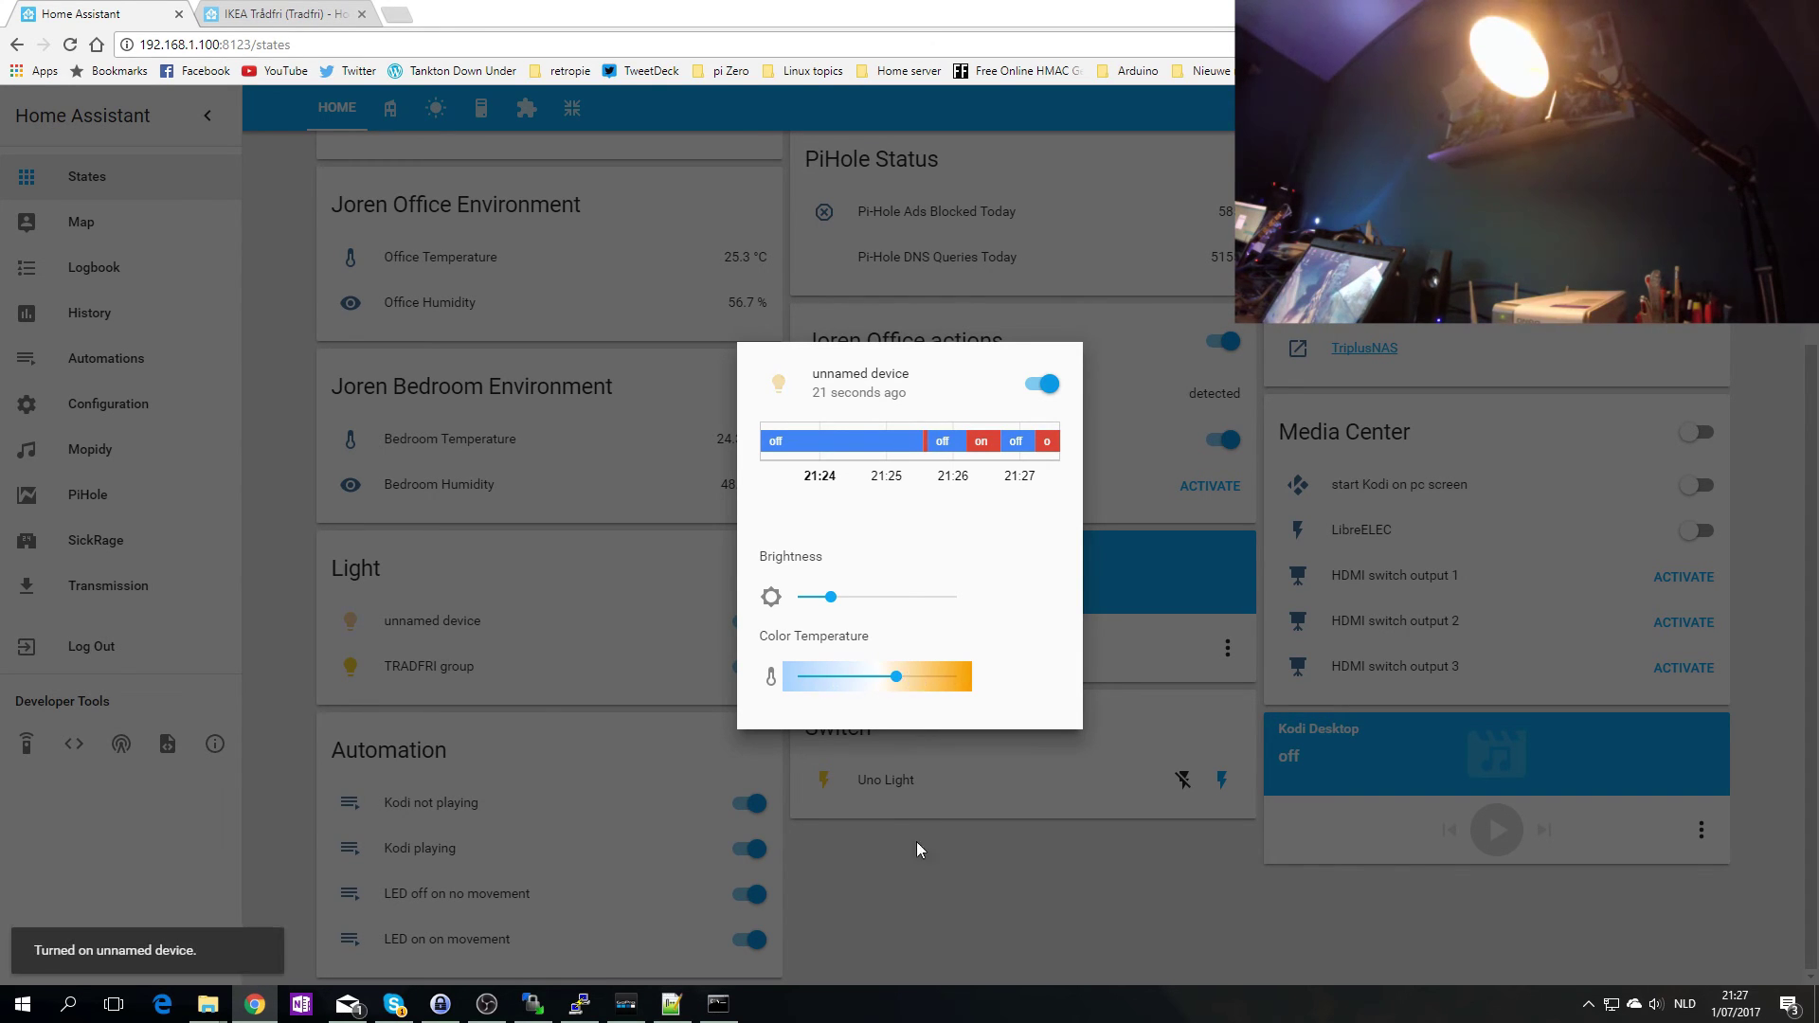
{"action": "left_click", "coordinate": [981, 924]}
- Sweep the bulb's colour temperature from coolest to the warmest setting
{"action": "left_click", "coordinate": [381, 621]}
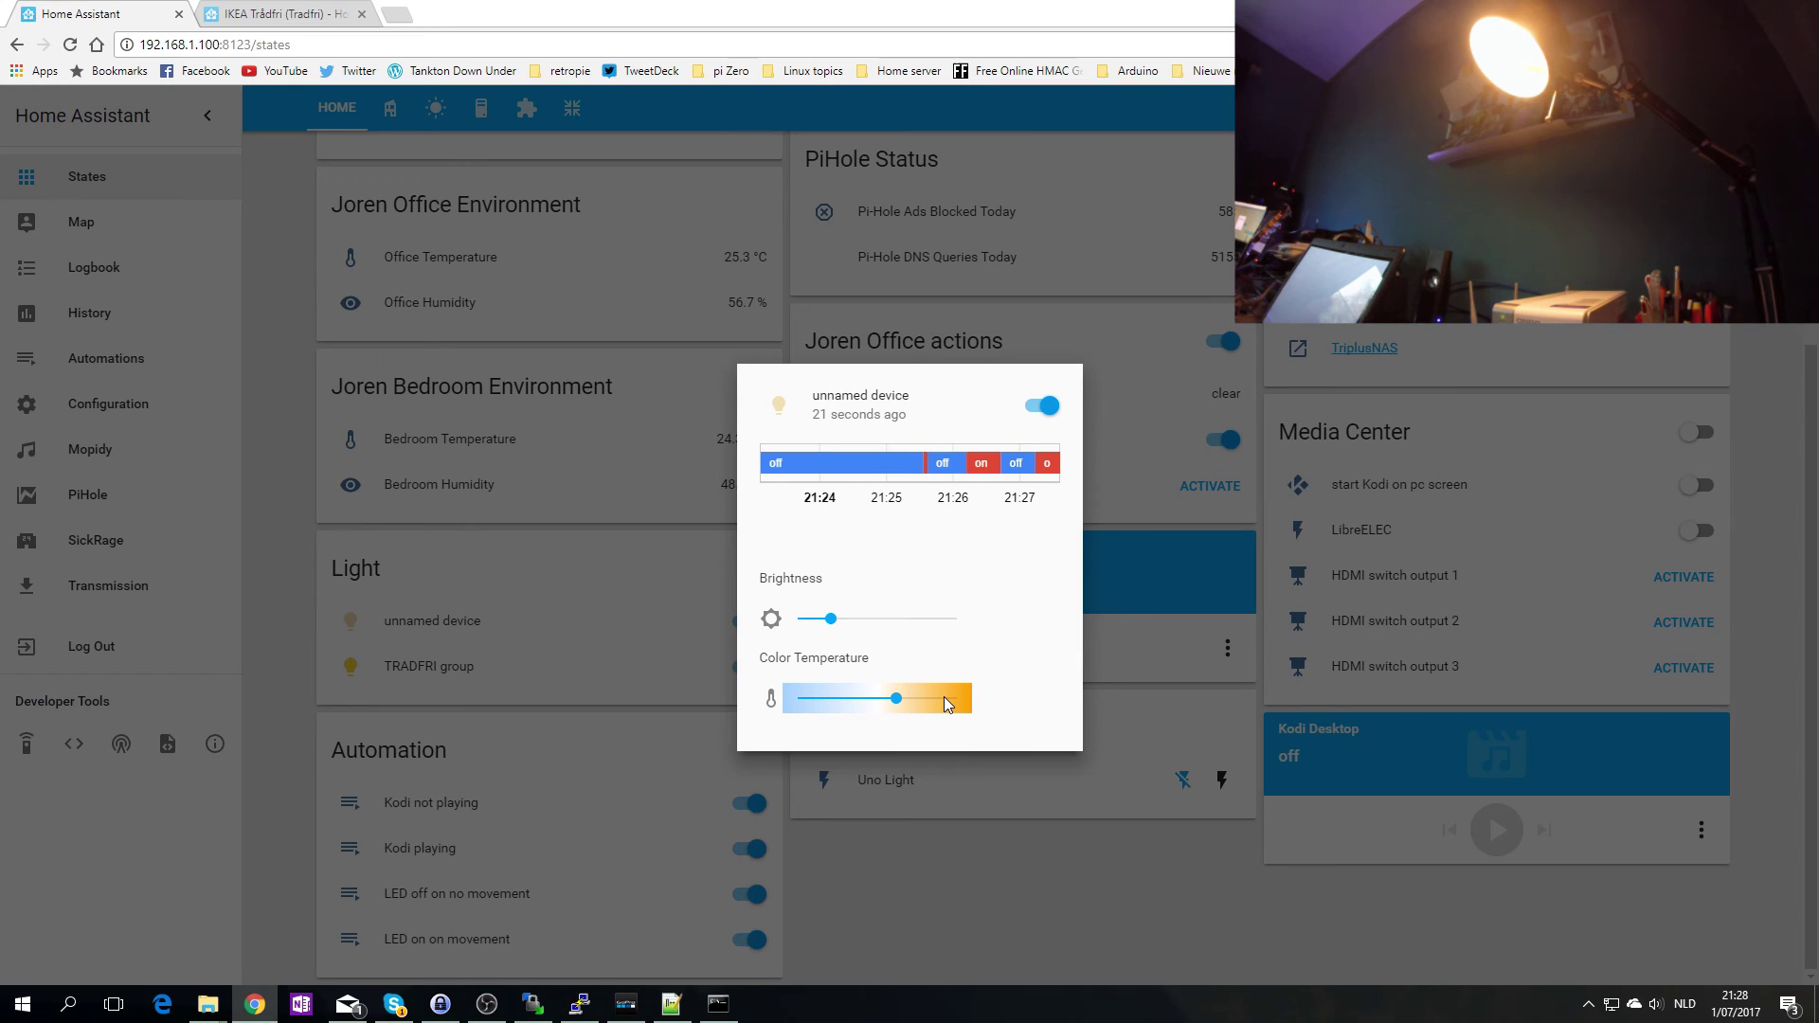
{"action": "left_click", "coordinate": [801, 698]}
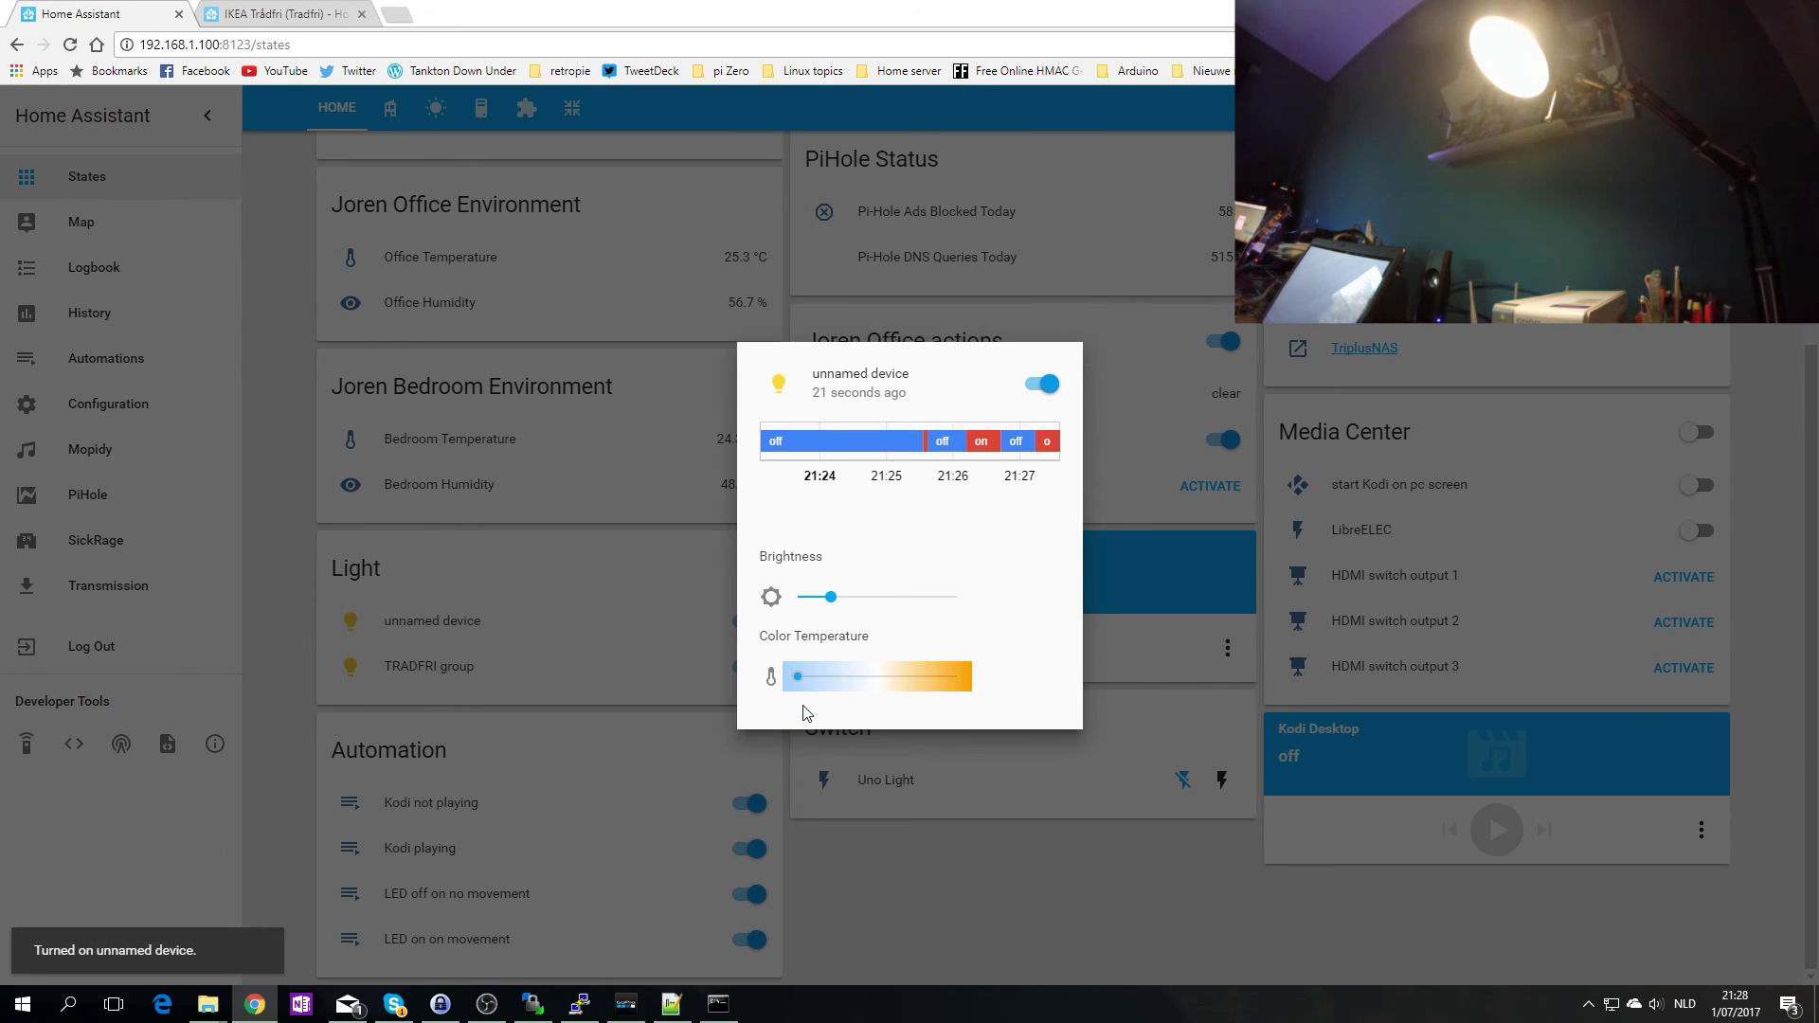
{"action": "left_click", "coordinate": [817, 676]}
{"action": "left_click", "coordinate": [908, 676]}
{"action": "left_click", "coordinate": [936, 677]}
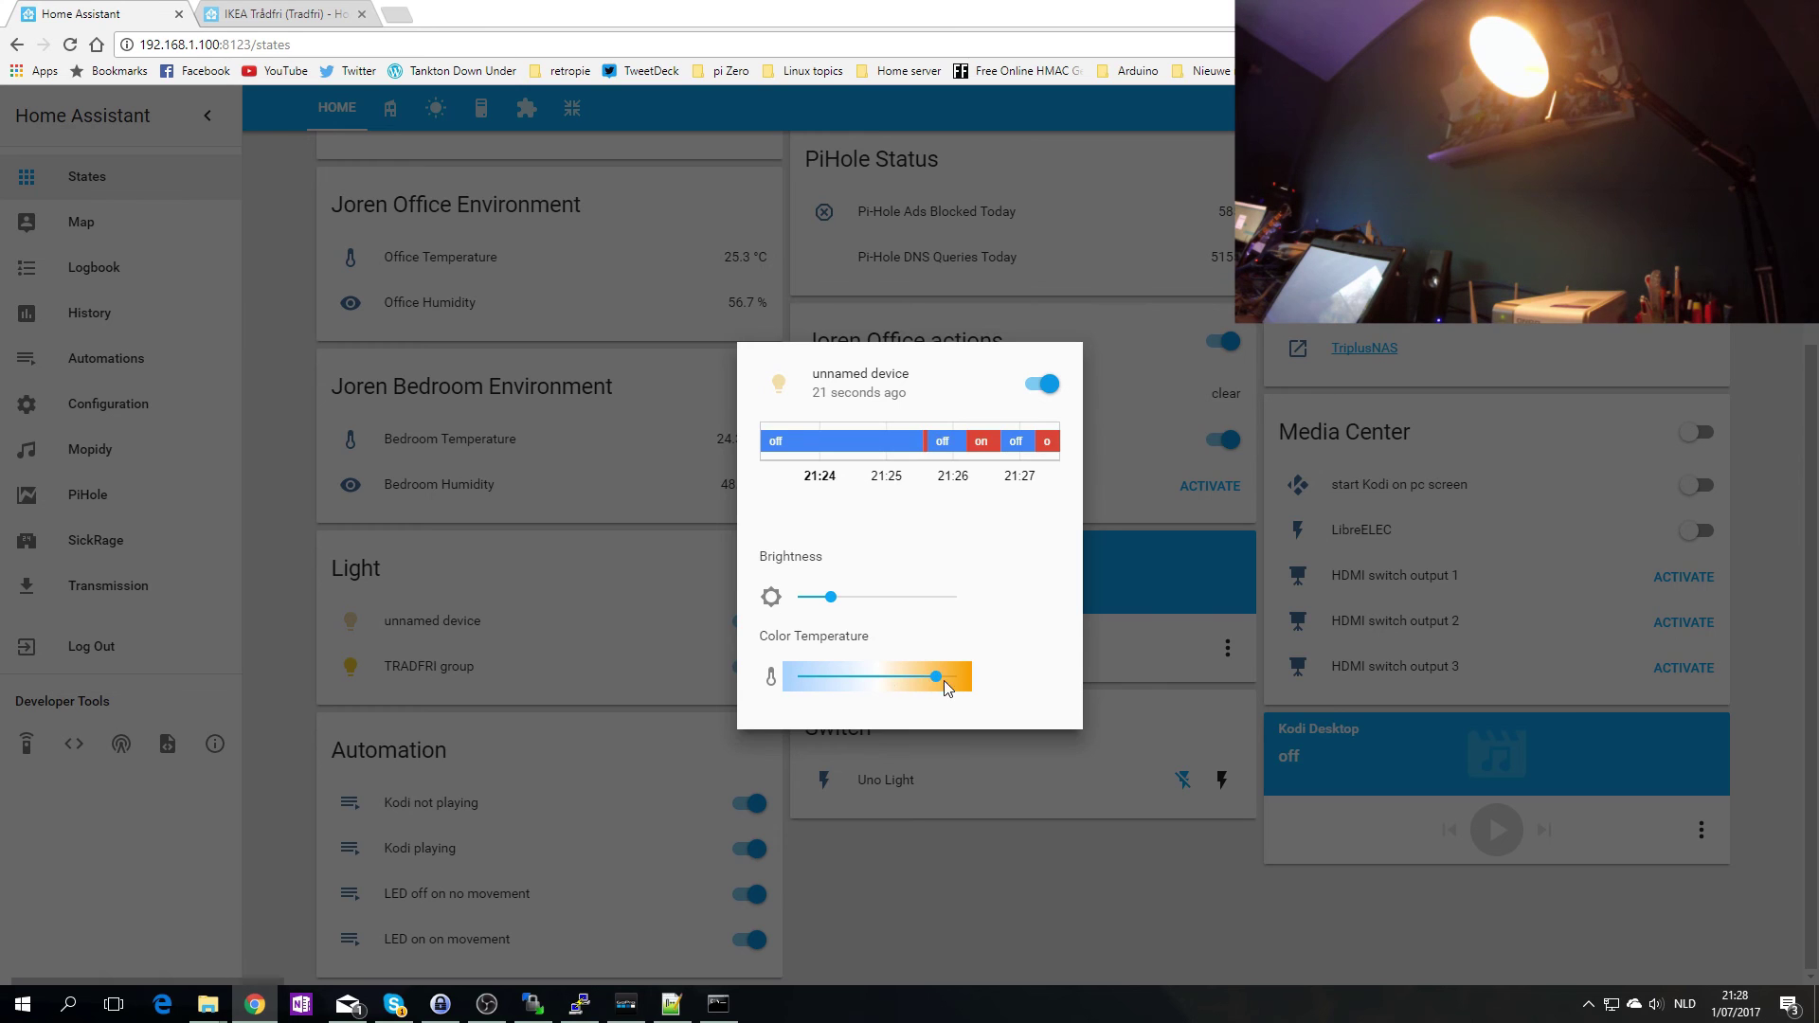
{"action": "left_click", "coordinate": [957, 678]}
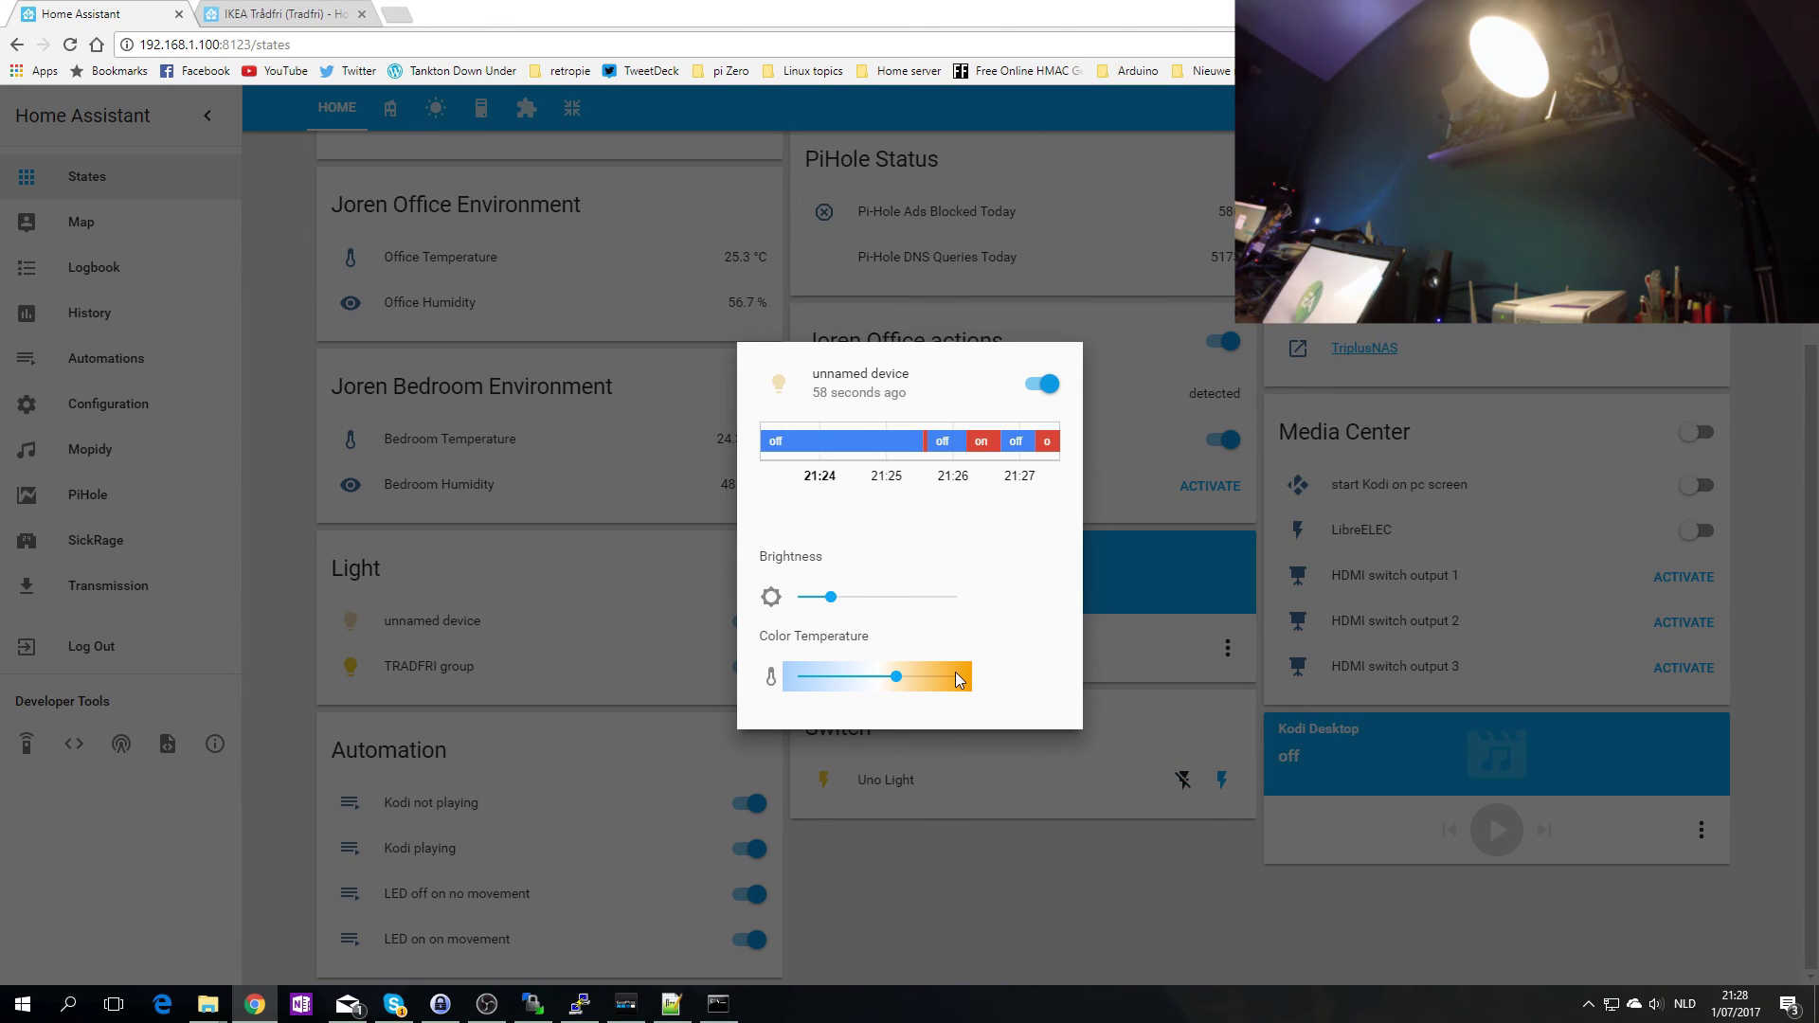
- Review the TRADFRI group and unnamed bulb details once more, then close them
{"action": "left_click", "coordinate": [242, 720]}
{"action": "left_click", "coordinate": [692, 664]}
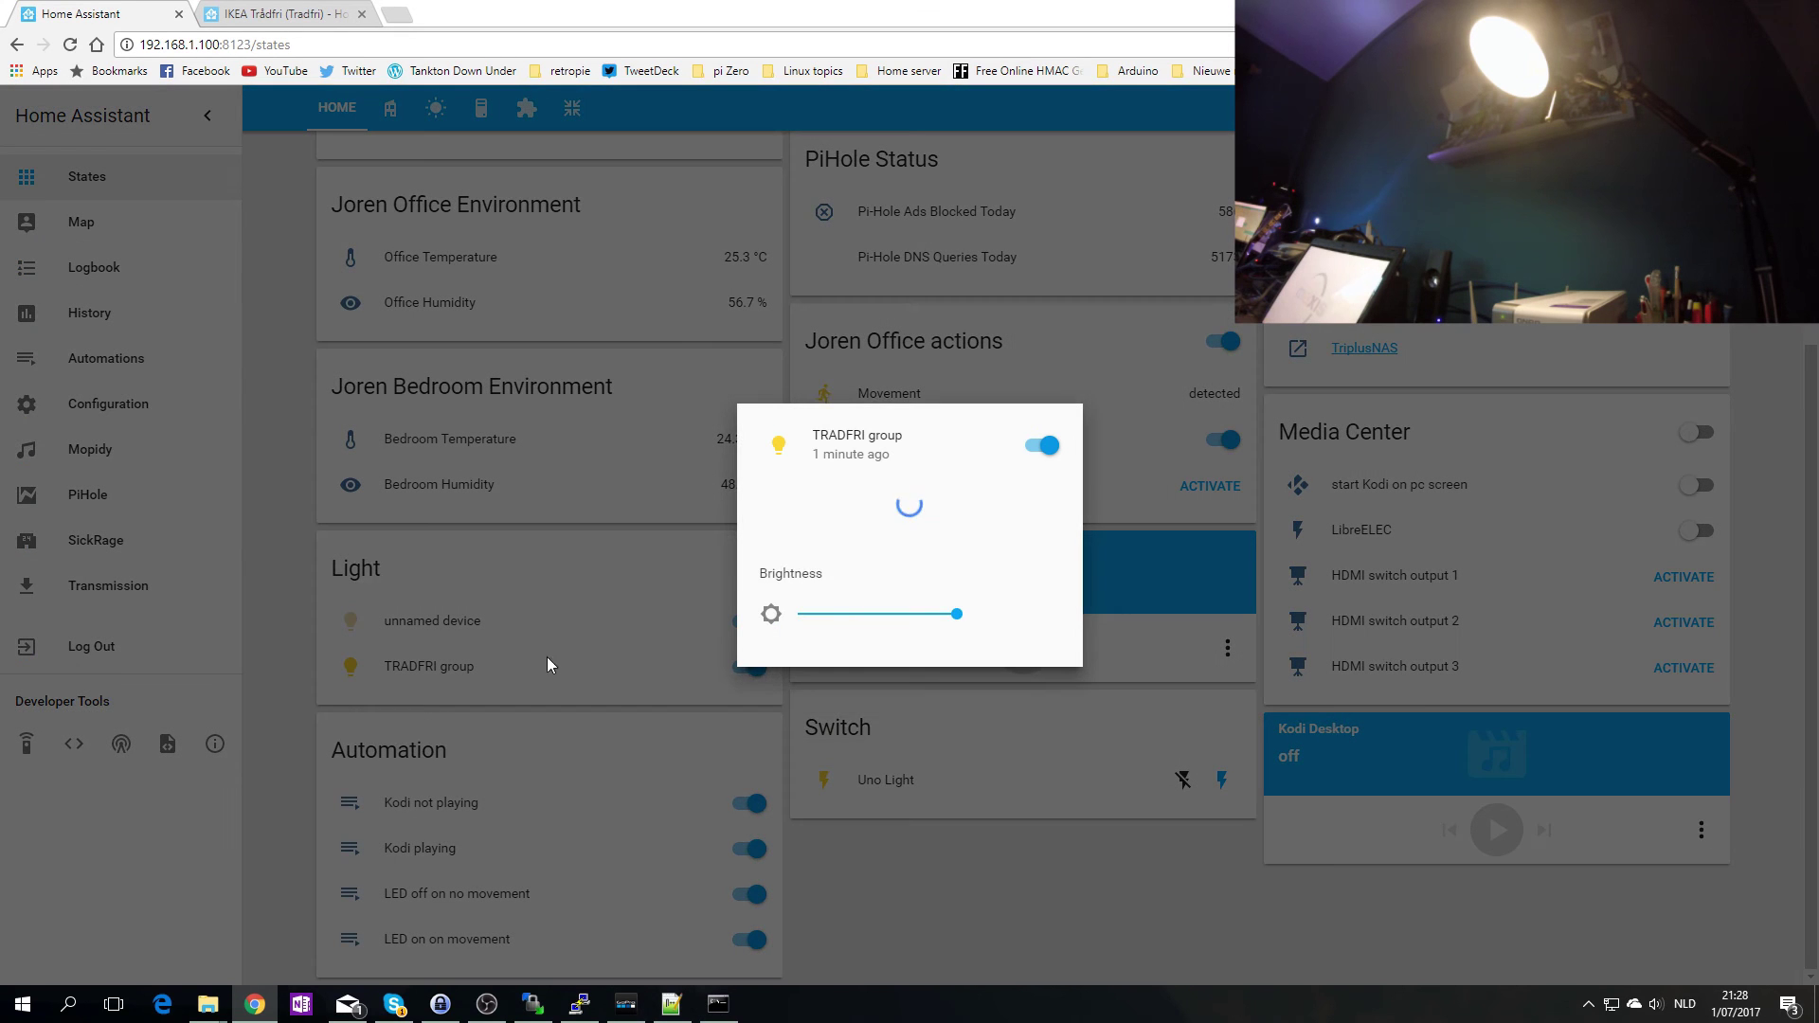
{"action": "left_click", "coordinate": [918, 885]}
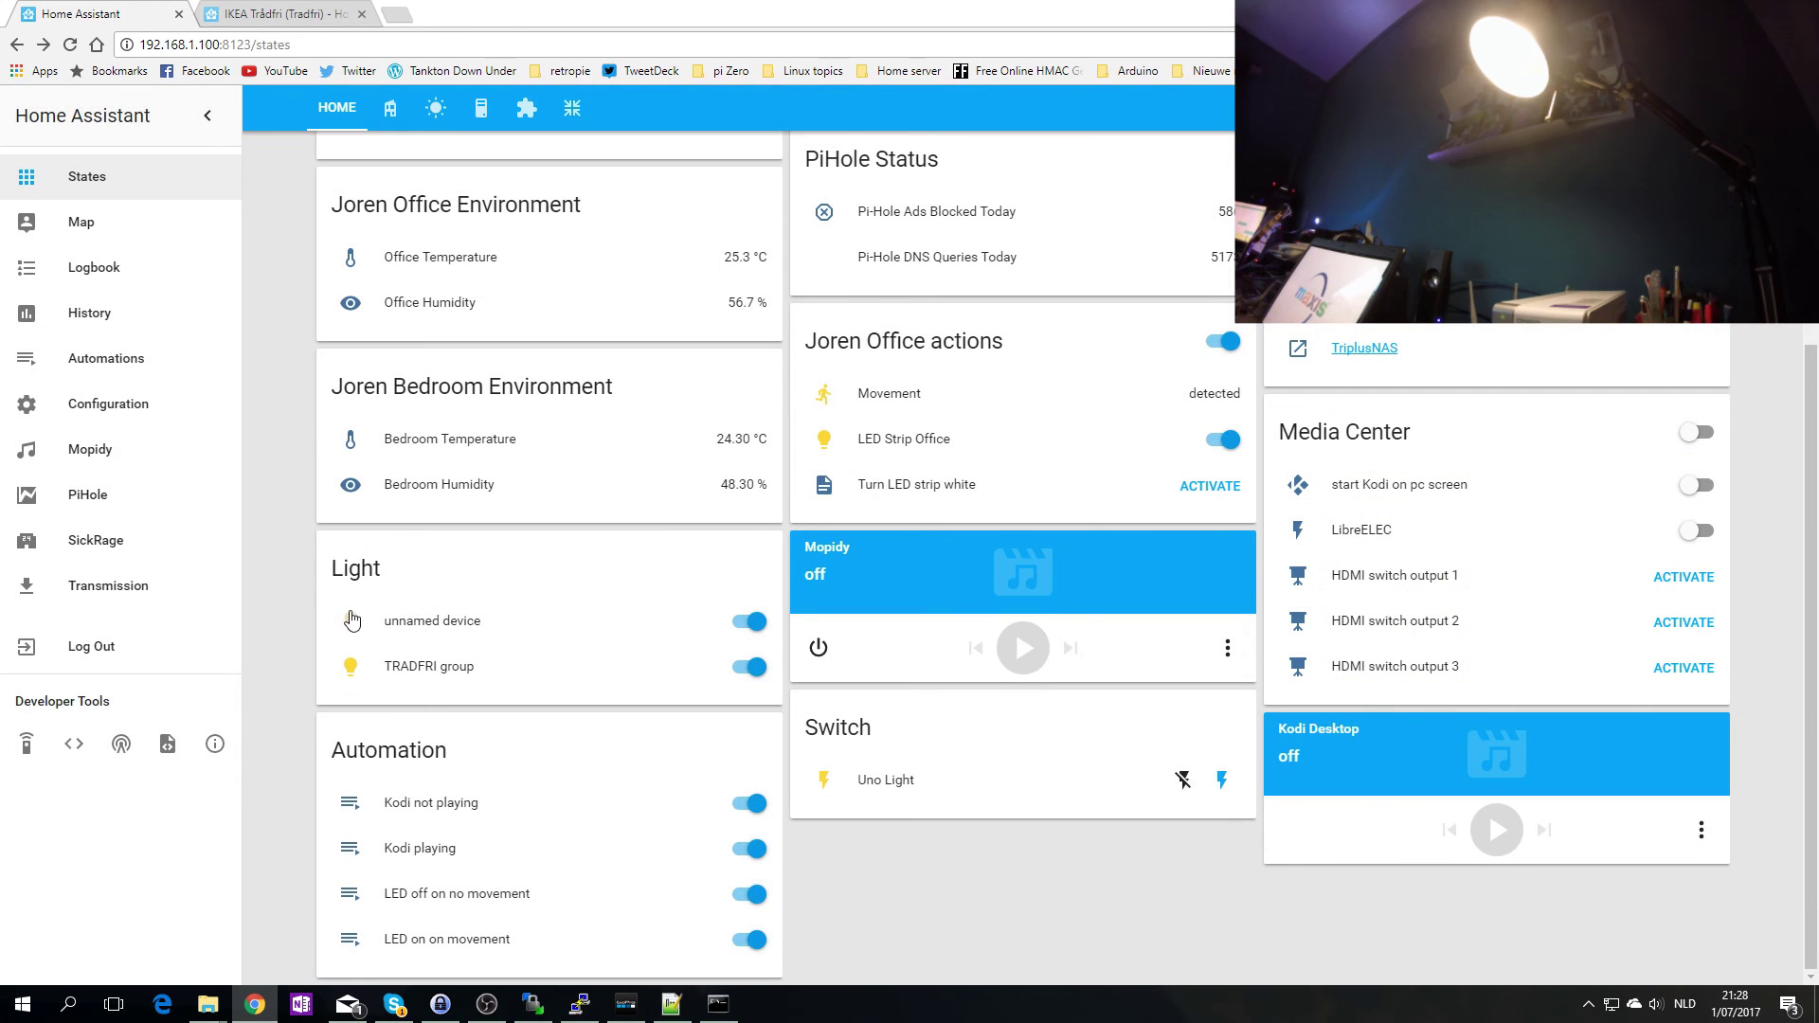
{"action": "left_click", "coordinate": [350, 621]}
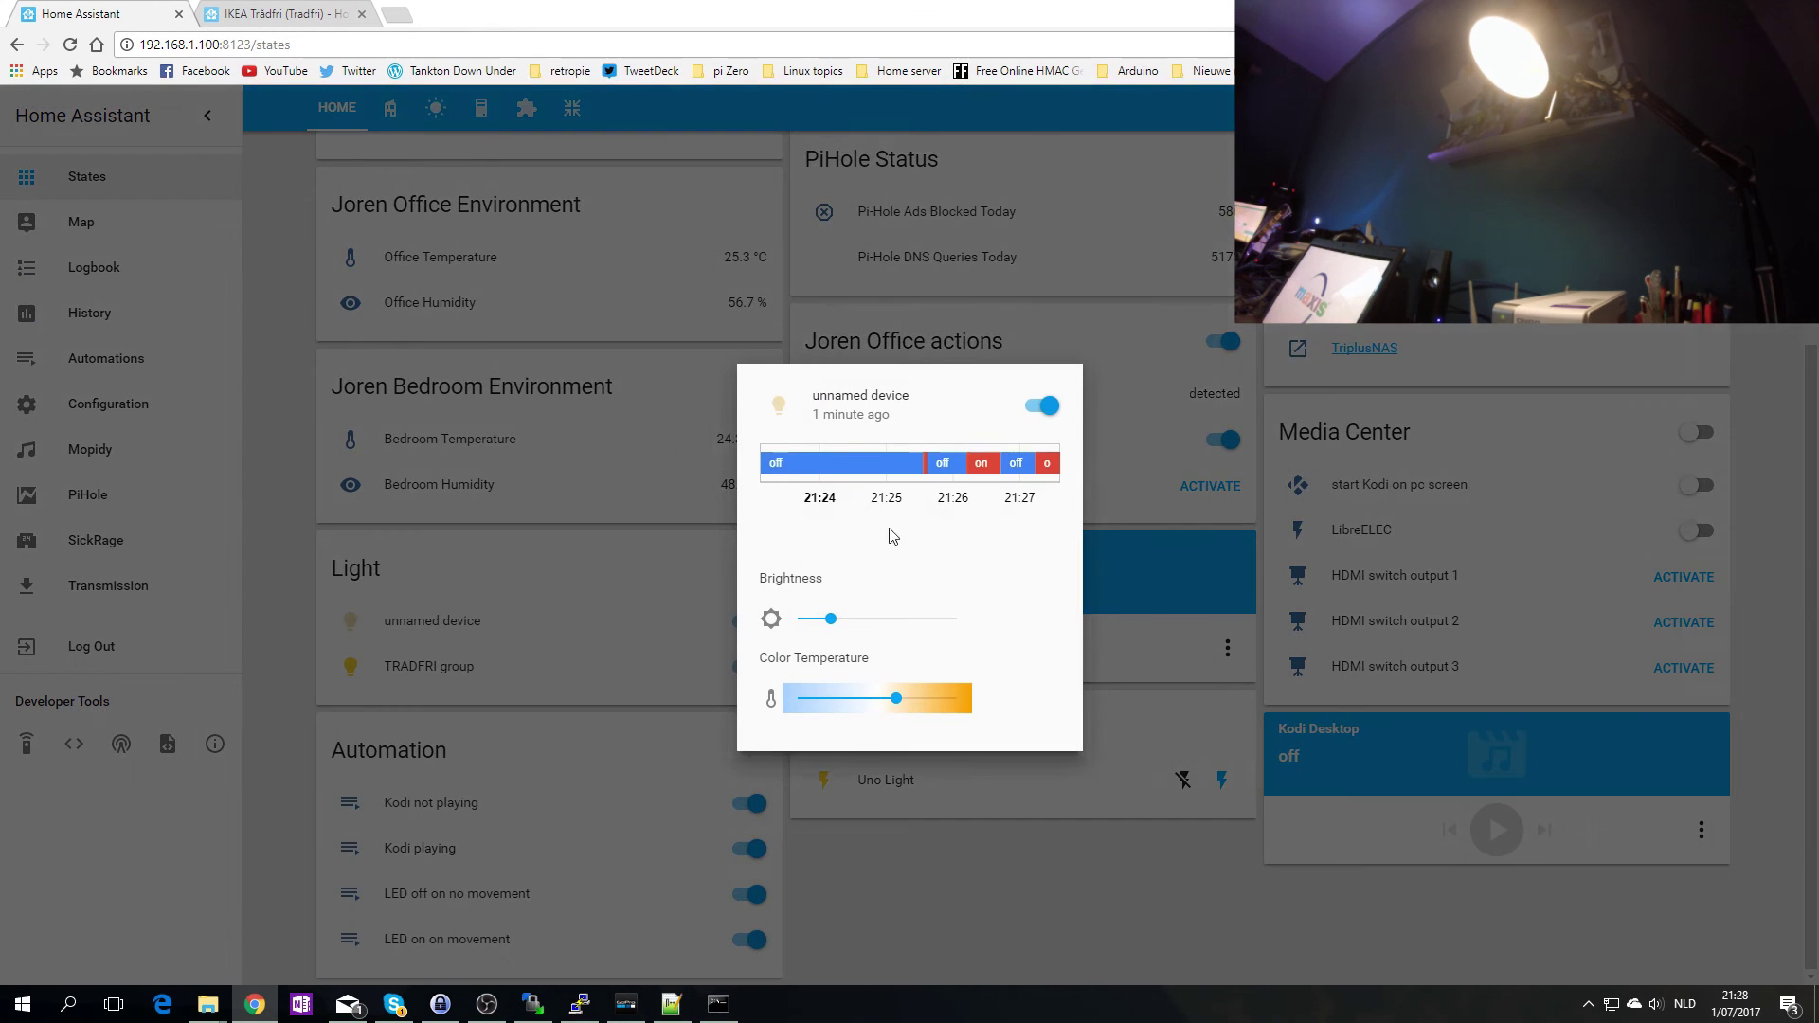
{"action": "left_click", "coordinate": [1037, 892]}
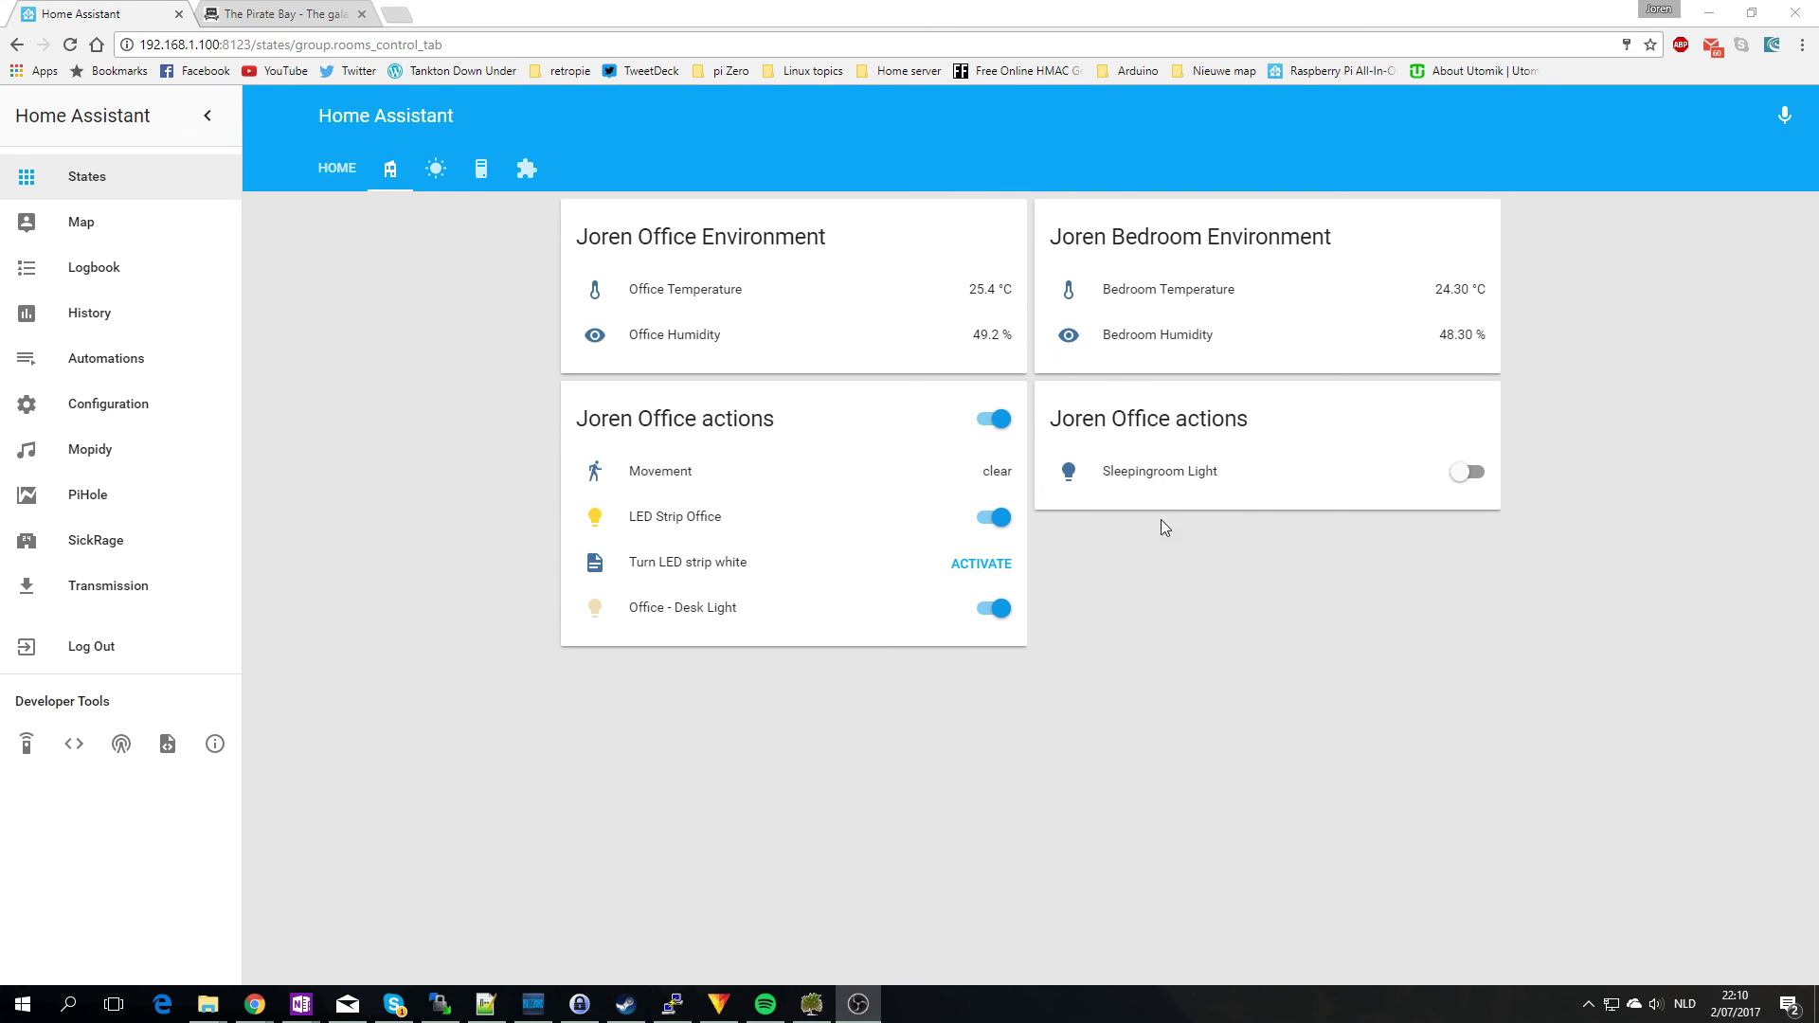
- Highlight line 163 'allow_tradfri_groups: false' in configuration.yaml, then minimise Notepad++
{"action": "left_click", "coordinate": [488, 1001]}
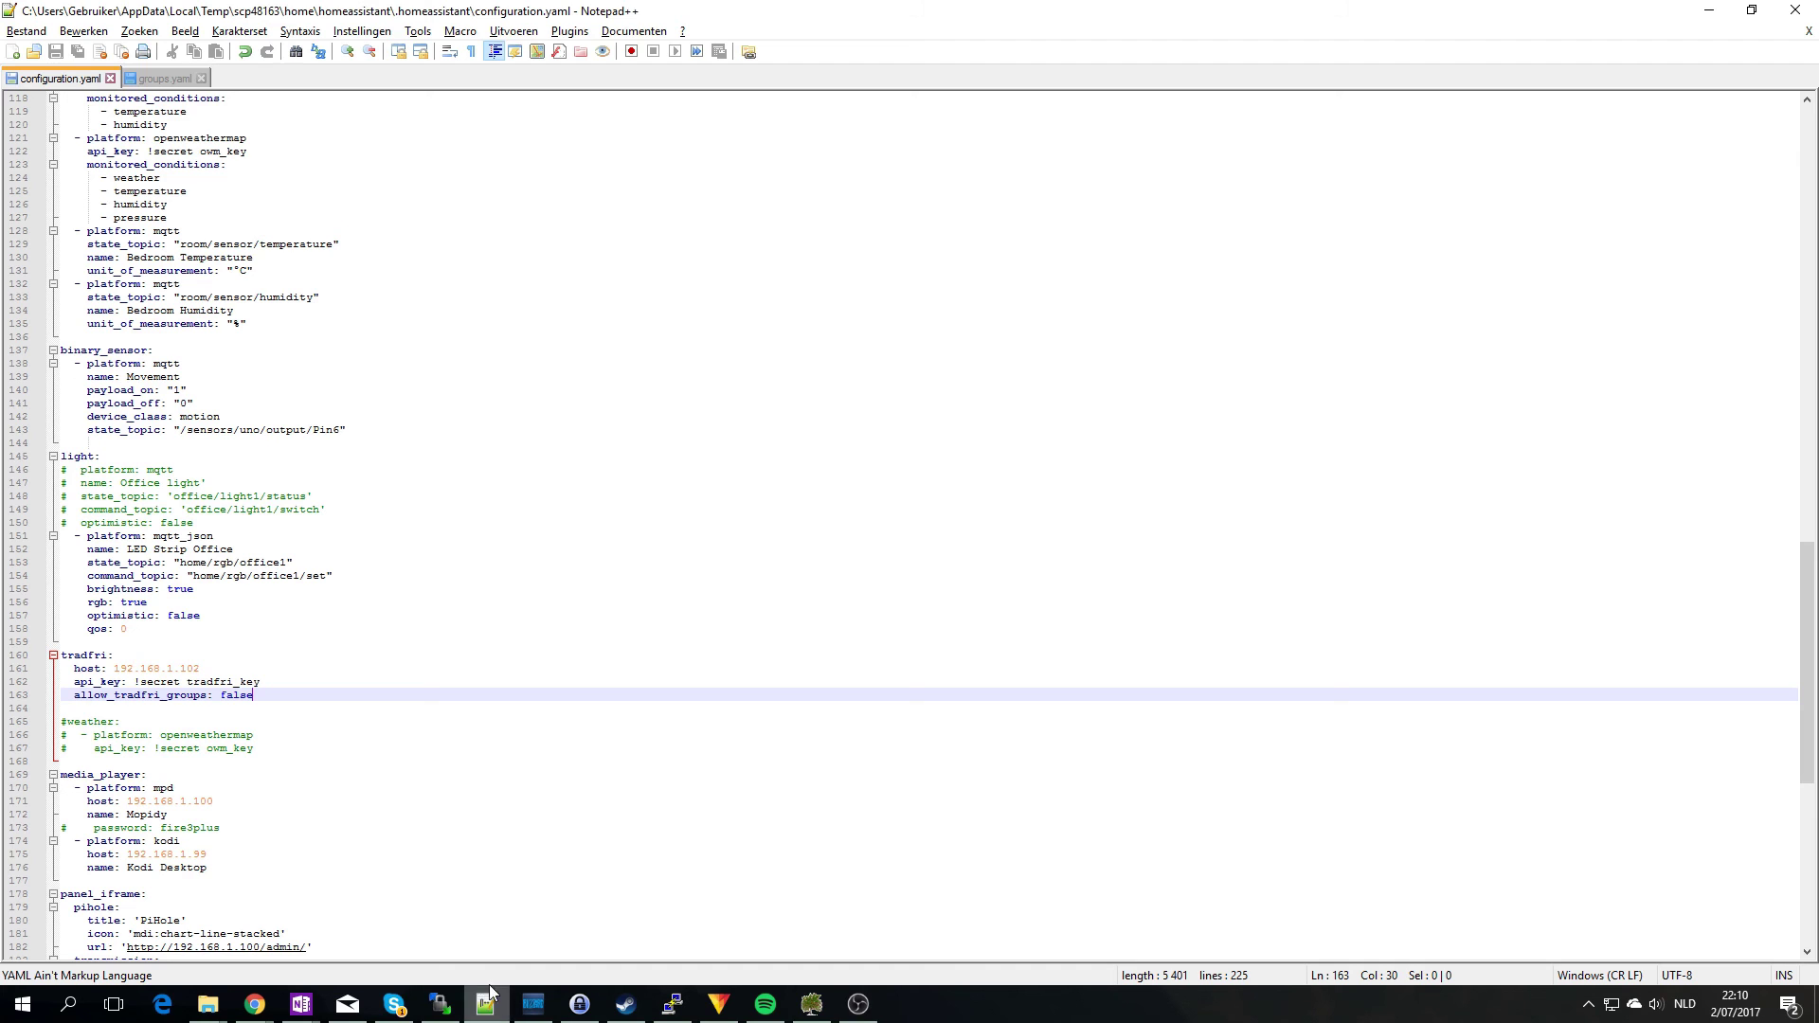
{"action": "left_click_drag", "start_coordinate": [254, 697], "coordinate": [74, 699]}
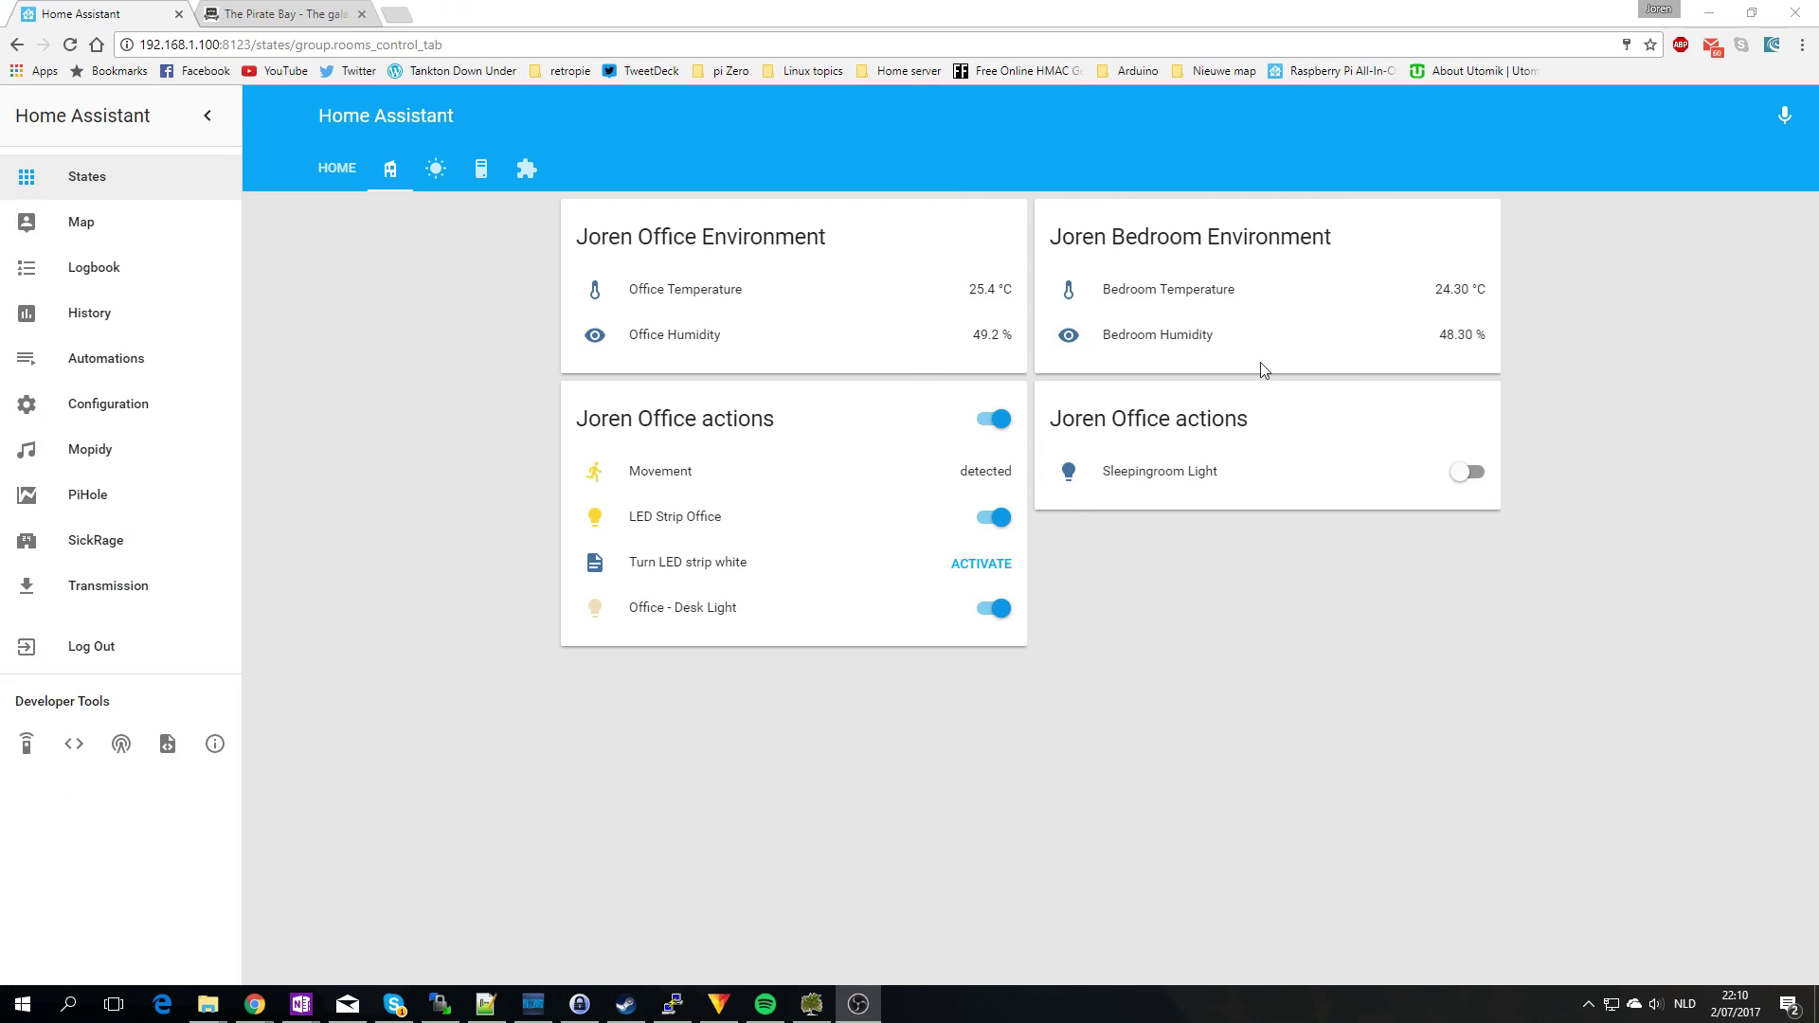
{"action": "left_click", "coordinate": [1709, 9]}
{"action": "left_click", "coordinate": [670, 607]}
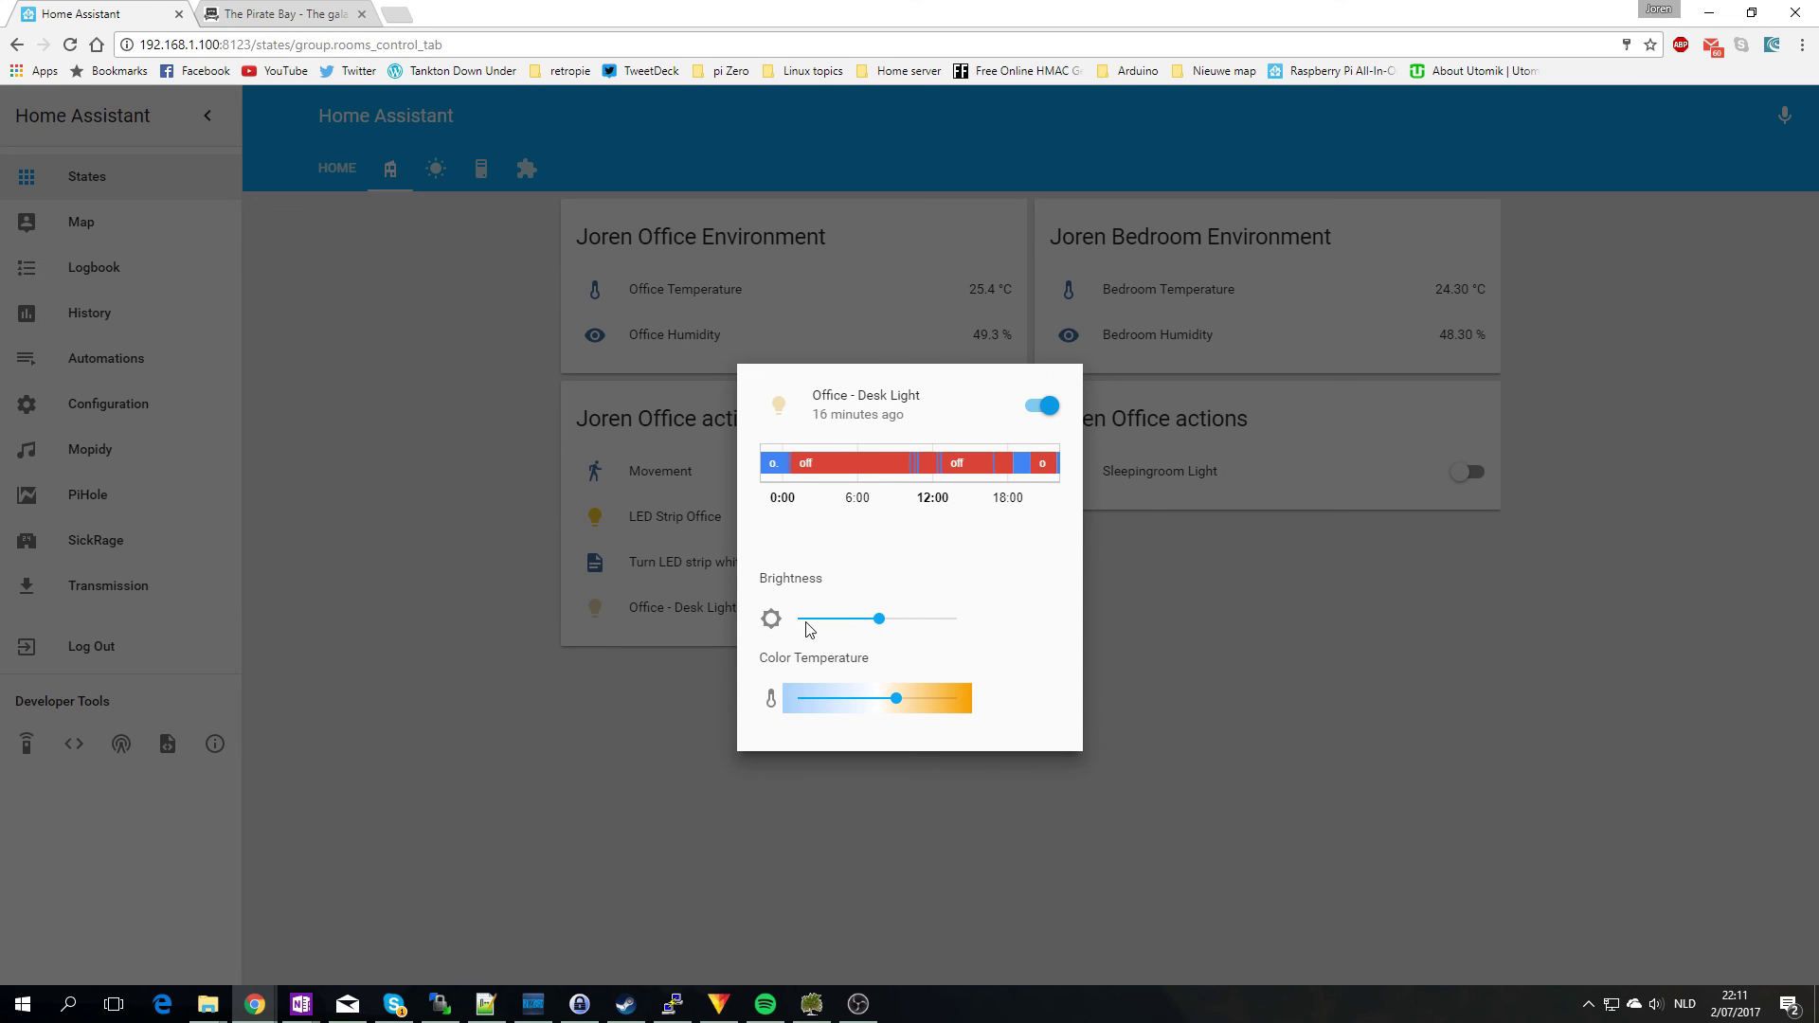
{"action": "left_click", "coordinate": [582, 755]}
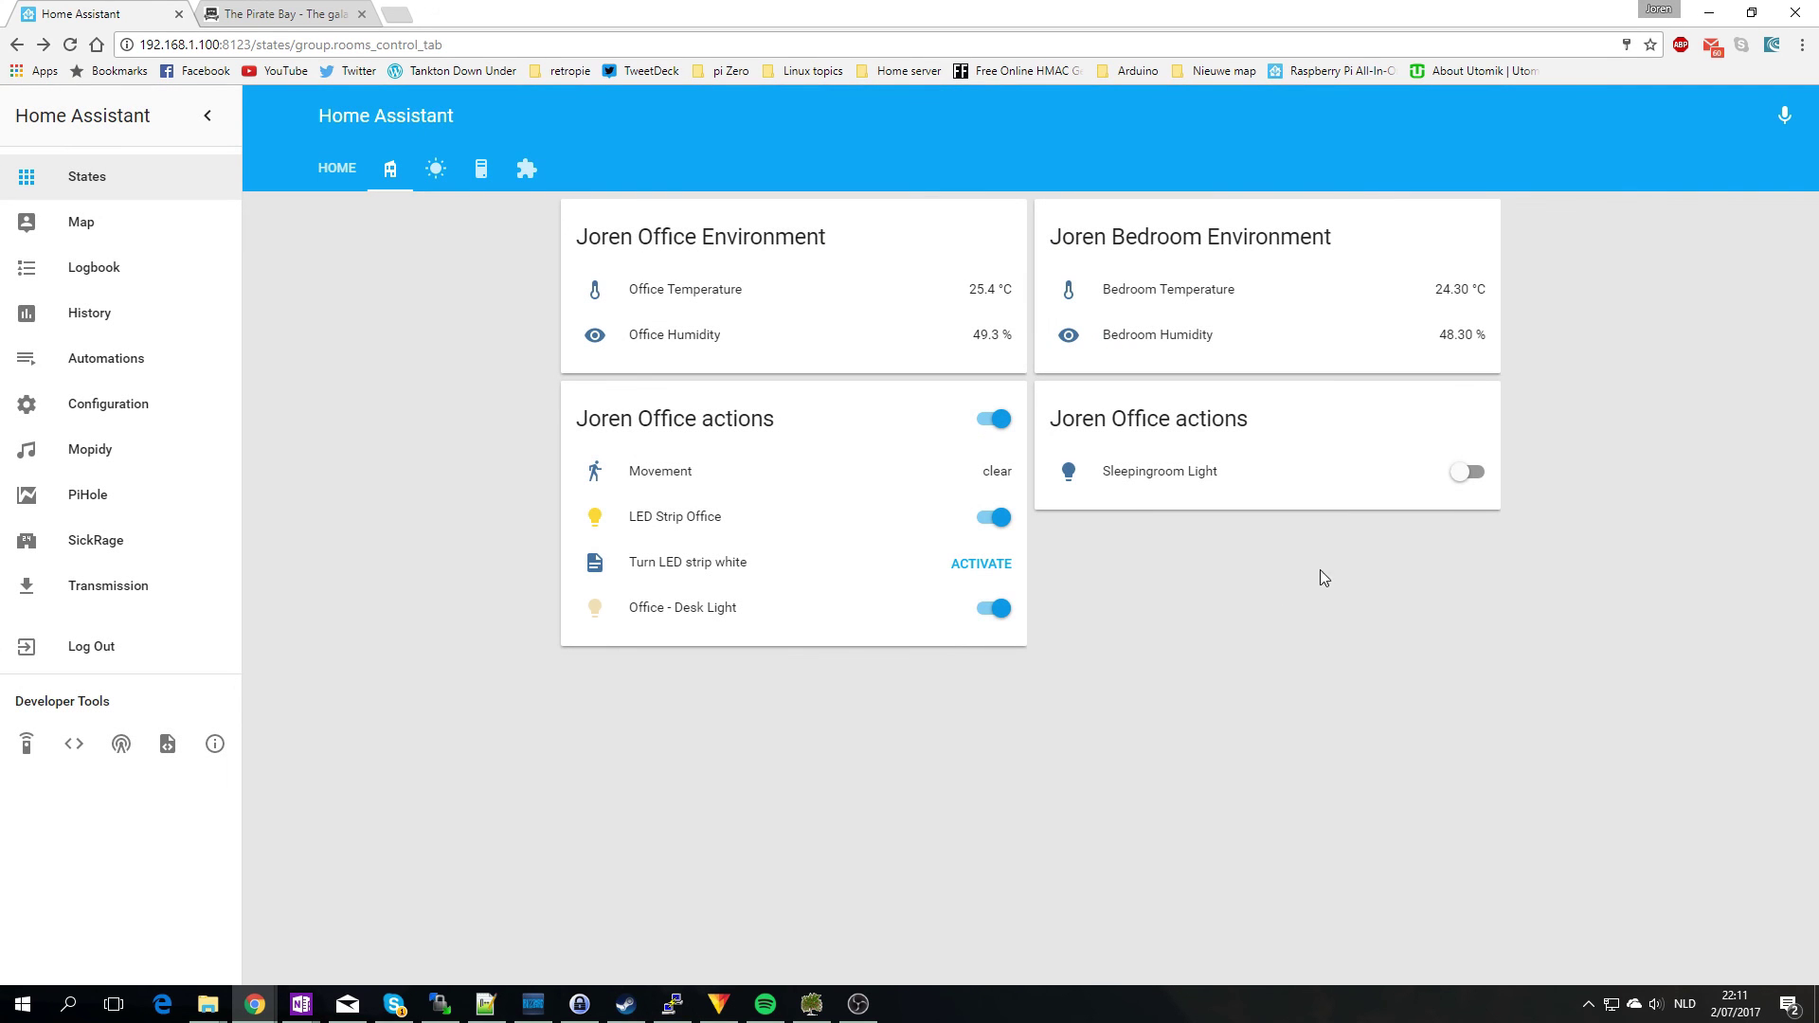